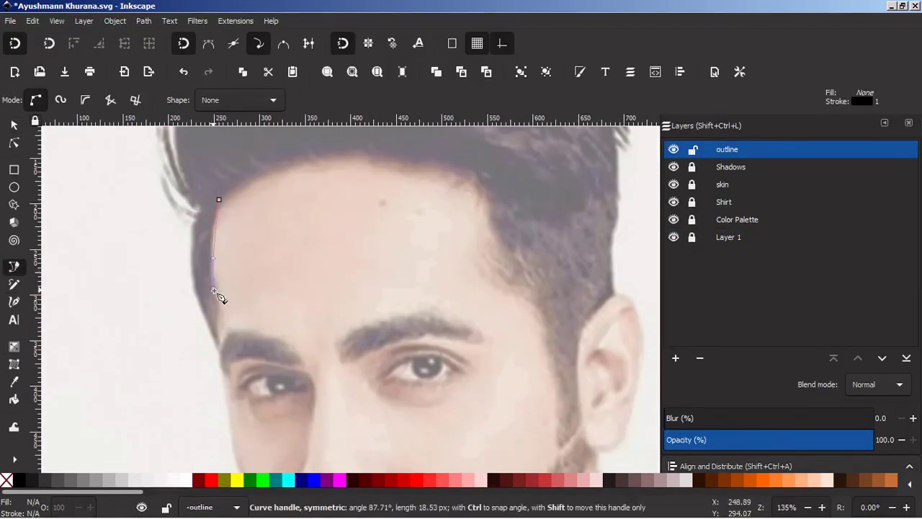
# Trace the spiky hair and hairline outline with the Bezier pen.
pyautogui.moveTo(173, 207); pyautogui.dragTo(195, 206)
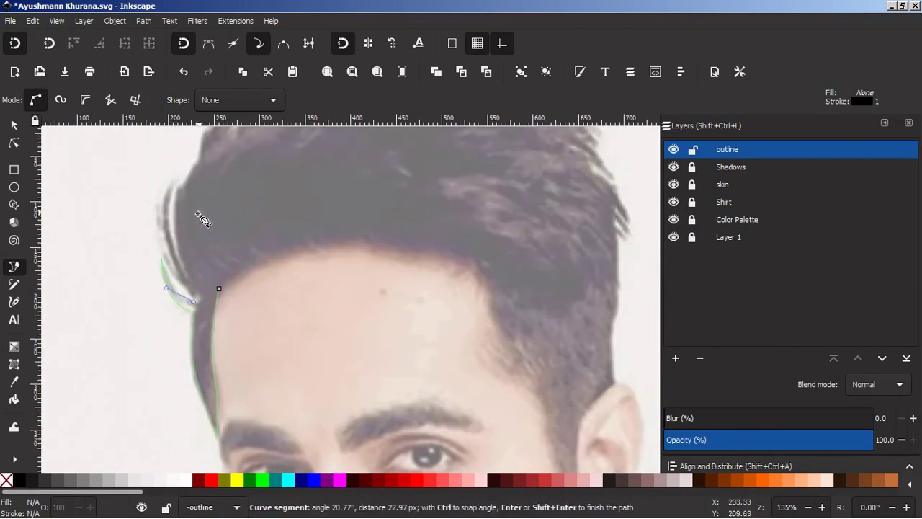
pyautogui.scroll(3, 197, 214)
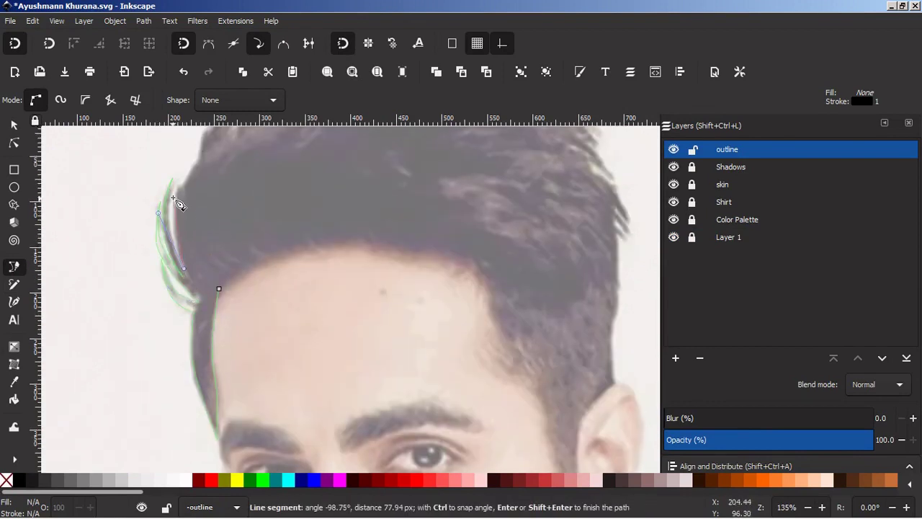
pyautogui.scroll(3, 184, 179)
pyautogui.moveTo(198, 254); pyautogui.dragTo(199, 245)
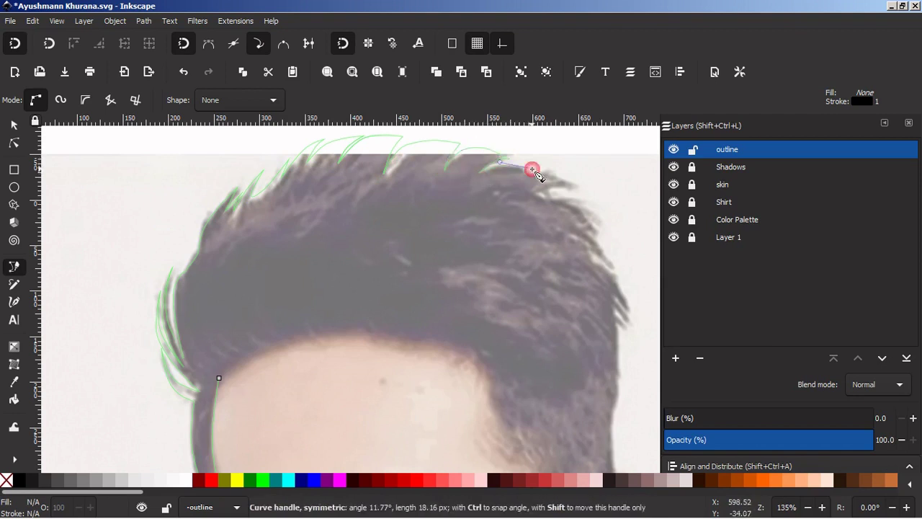
pyautogui.doubleClick(604, 238)
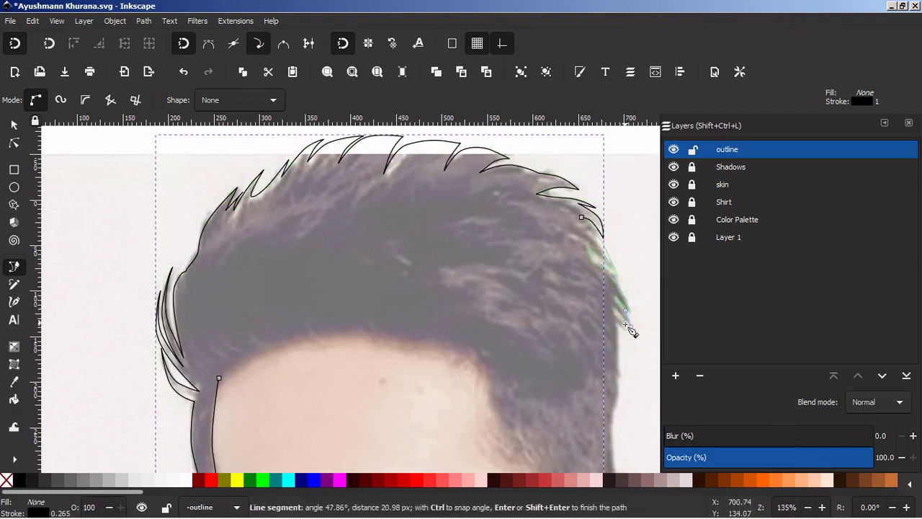
# Trace the face edge from the forehead down the right cheek to the jaw.
pyautogui.scroll(-1, 620, 317)
pyautogui.scroll(-2, 616, 310)
pyautogui.scroll(-1, 617, 375)
pyautogui.moveTo(580, 332); pyautogui.dragTo(577, 350)
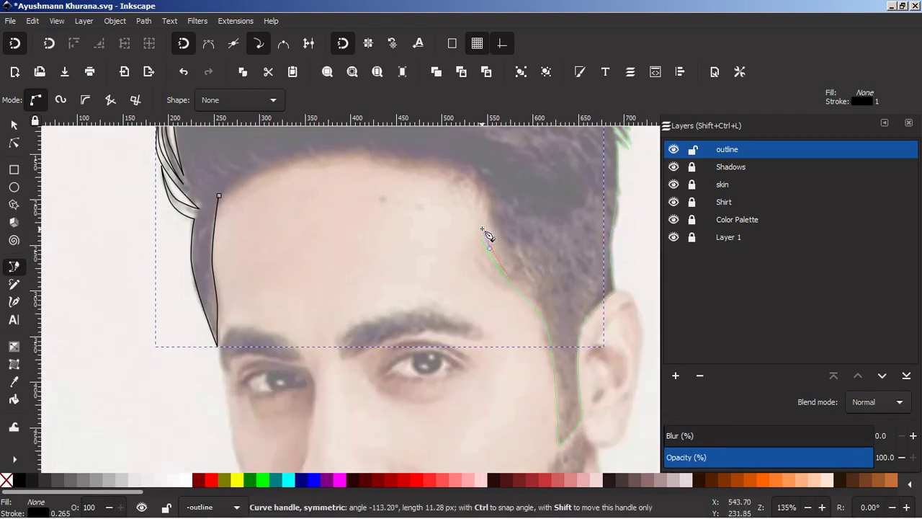
pyautogui.press('Return')
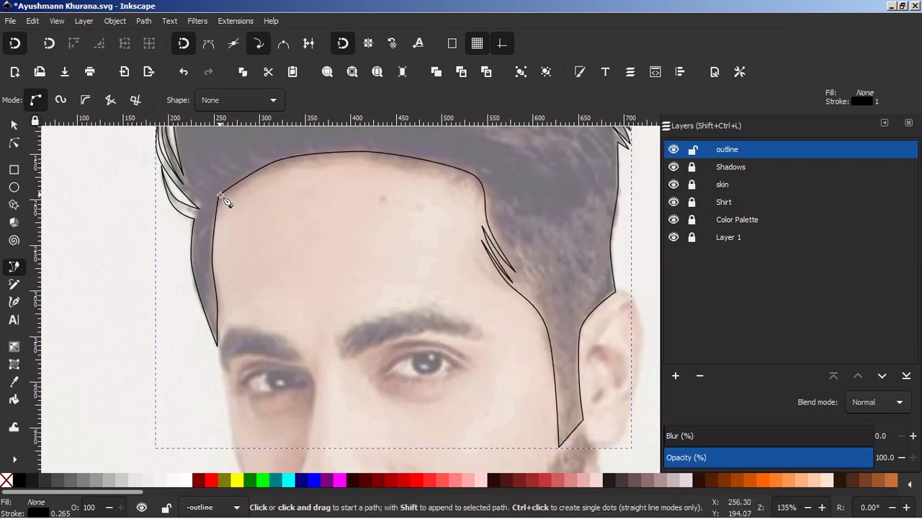
pyautogui.scroll(-3, 223, 200)
# Trace closed outlines around the right and left eyebrows.
pyautogui.scroll(2, 267, 206)
pyautogui.click(286, 203)
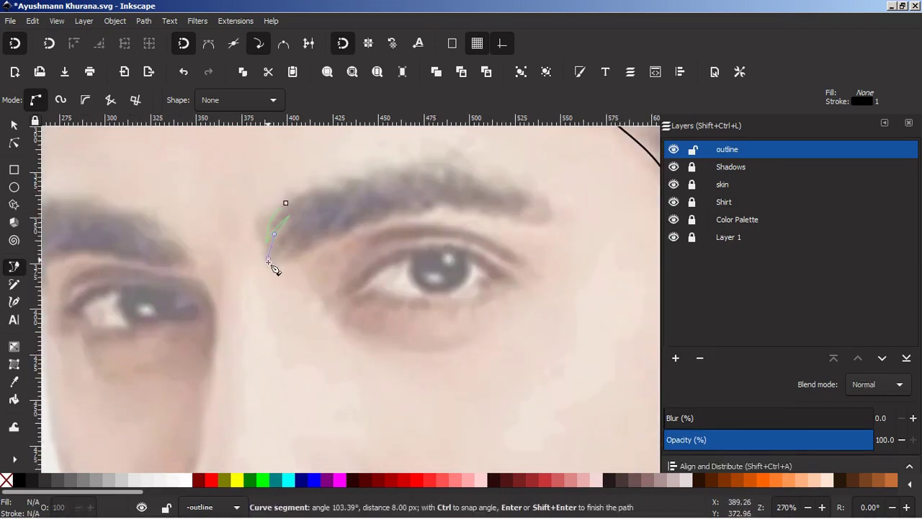
pyautogui.click(343, 226)
pyautogui.click(386, 214)
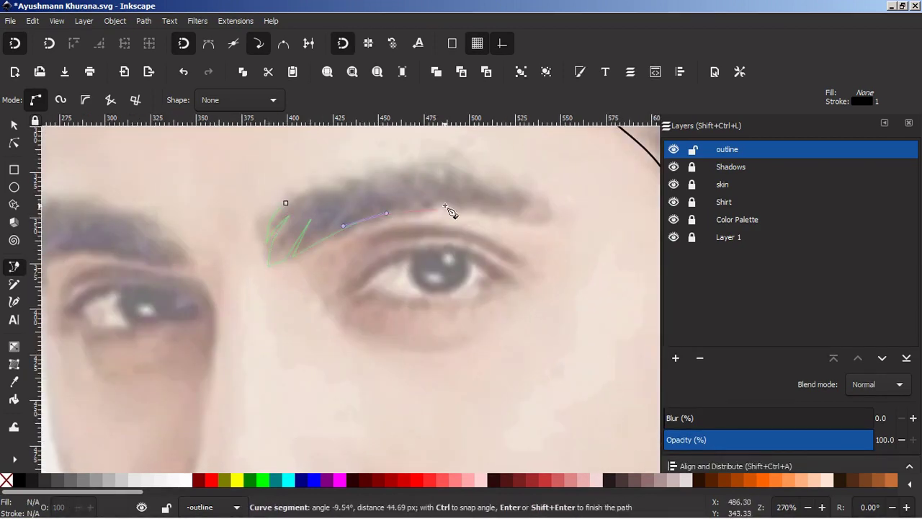
pyautogui.click(285, 202)
pyautogui.hscroll(-2, 290, 206)
pyautogui.hscroll(-2, 302, 237)
pyautogui.click(313, 264)
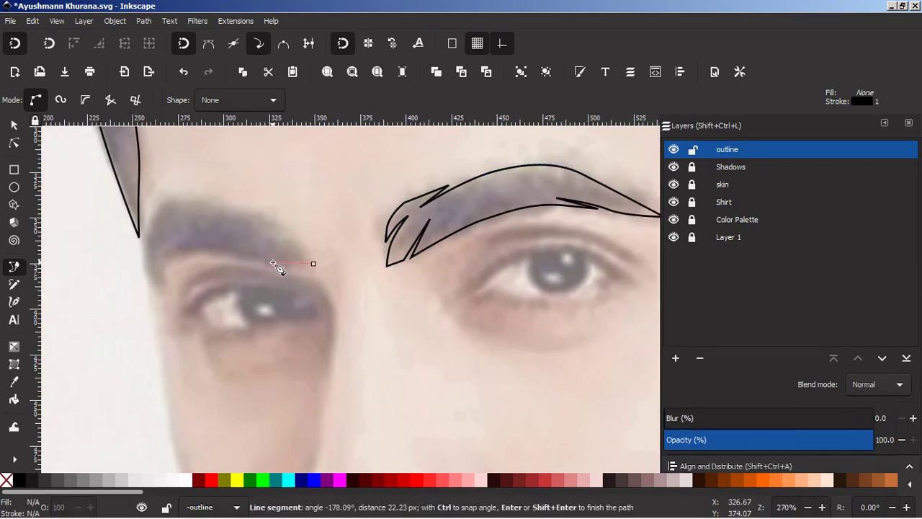
pyautogui.moveTo(154, 212); pyautogui.dragTo(175, 206)
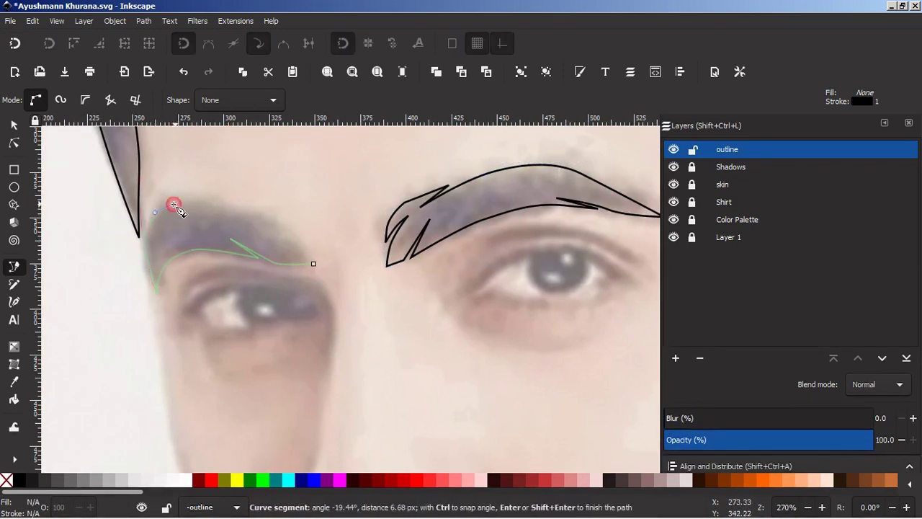
pyautogui.click(313, 263)
# Trace a closed curved outline around the right eye.
pyautogui.keyDown('ctrl'); pyautogui.scroll(3, 434, 256); pyautogui.keyUp('ctrl')
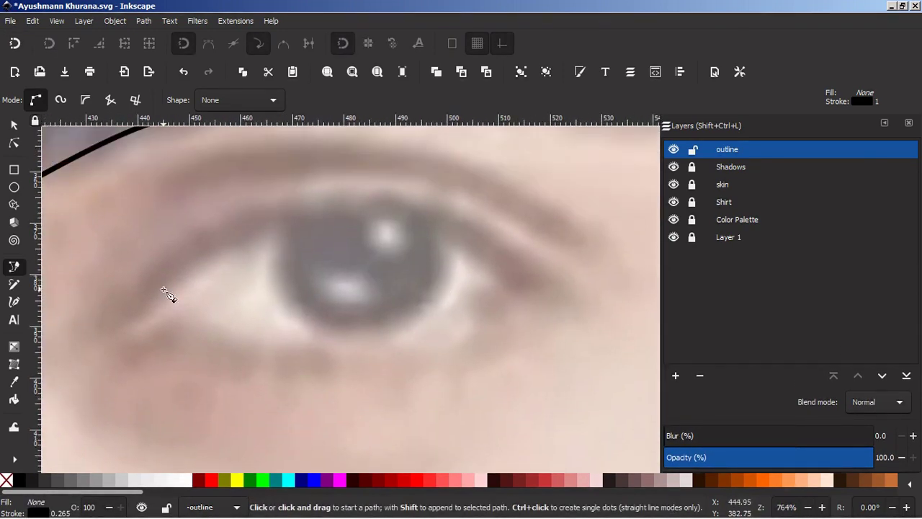
pyautogui.click(163, 294)
pyautogui.moveTo(134, 326); pyautogui.dragTo(187, 308)
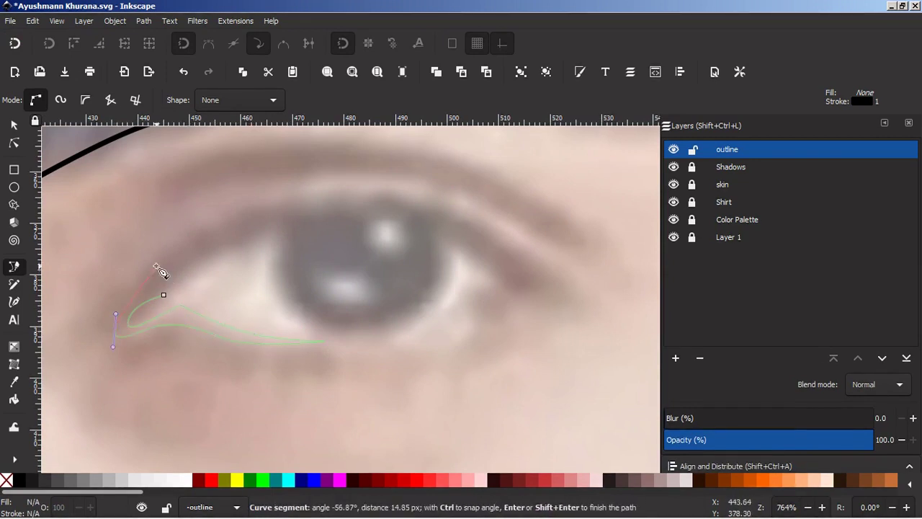
pyautogui.moveTo(461, 224); pyautogui.dragTo(500, 241)
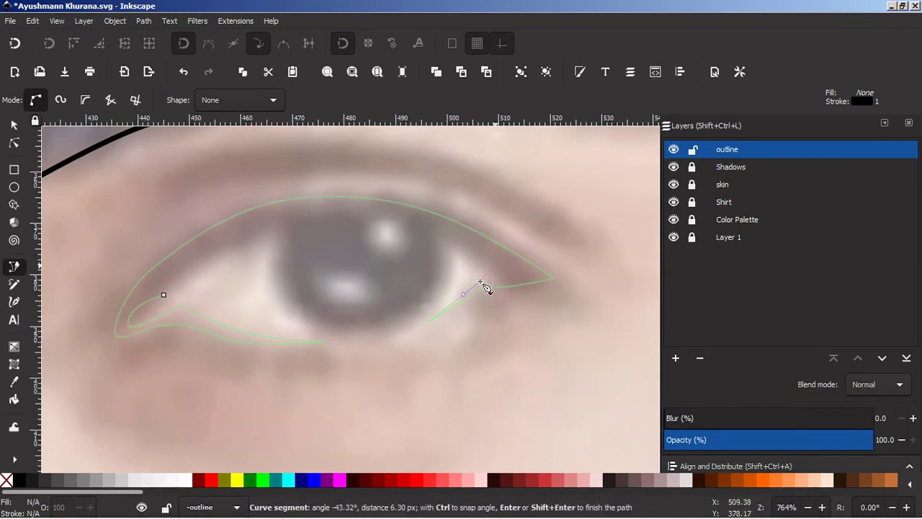
pyautogui.click(163, 295)
pyautogui.press('n')
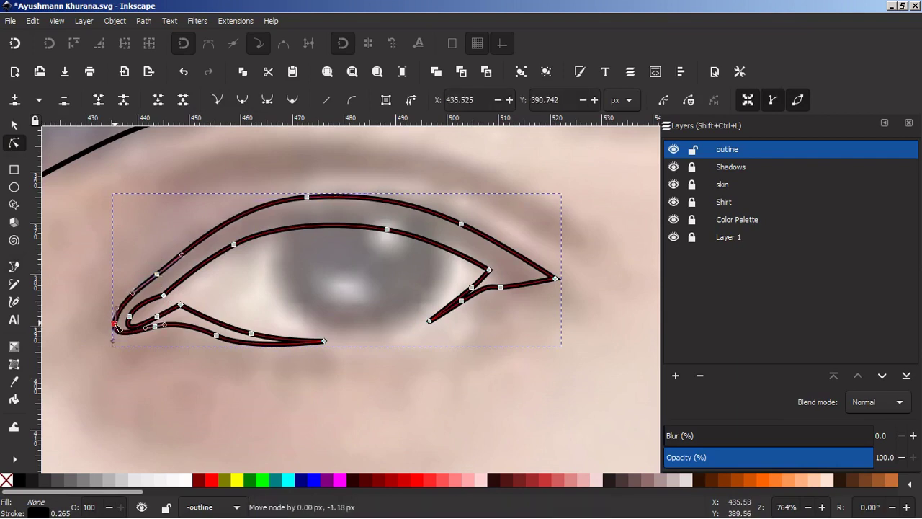
pyautogui.press('s')
pyautogui.press('Escape')
# Trace a closed outline around the other eye.
pyautogui.keyDown('ctrl'); pyautogui.scroll(-2, 184, 350); pyautogui.keyUp('ctrl')
pyautogui.keyDown('ctrl'); pyautogui.scroll(2, 183, 350); pyautogui.keyUp('ctrl')
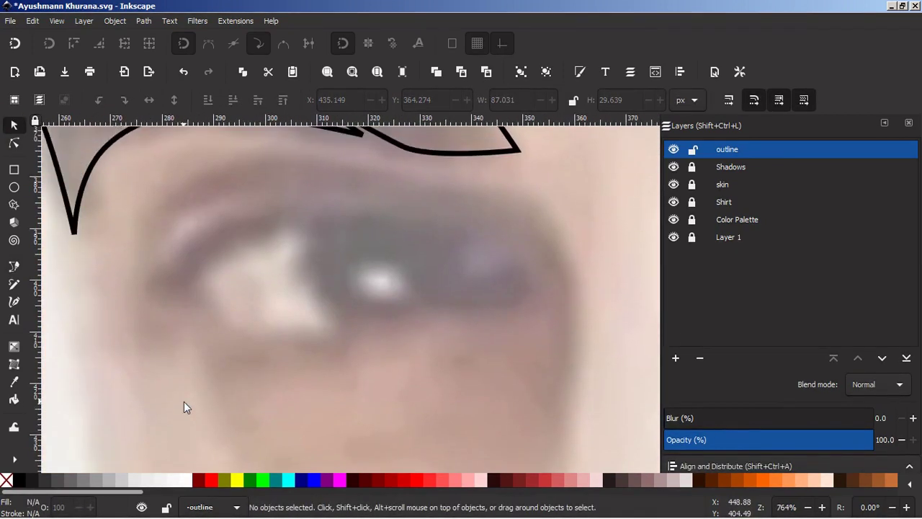
pyautogui.scroll(-1, 195, 237)
pyautogui.press('b')
pyautogui.moveTo(467, 203); pyautogui.dragTo(495, 217)
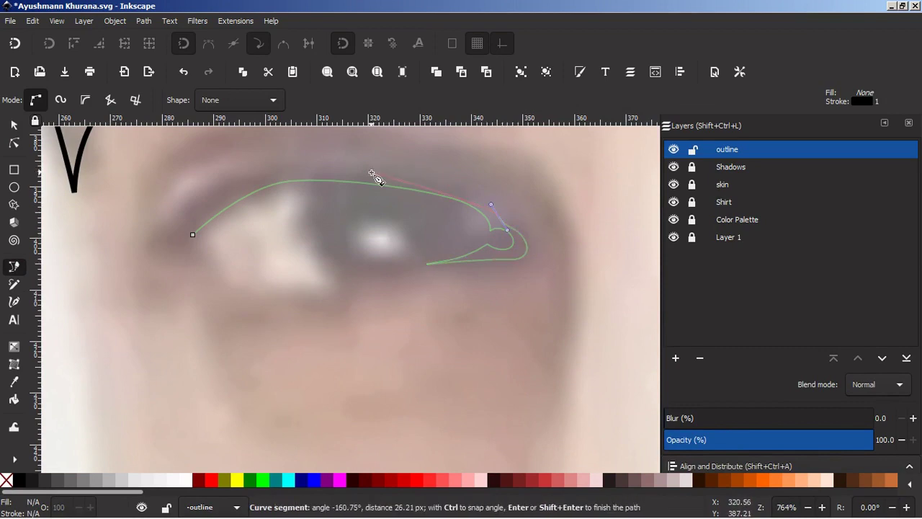
pyautogui.moveTo(193, 247); pyautogui.dragTo(195, 249)
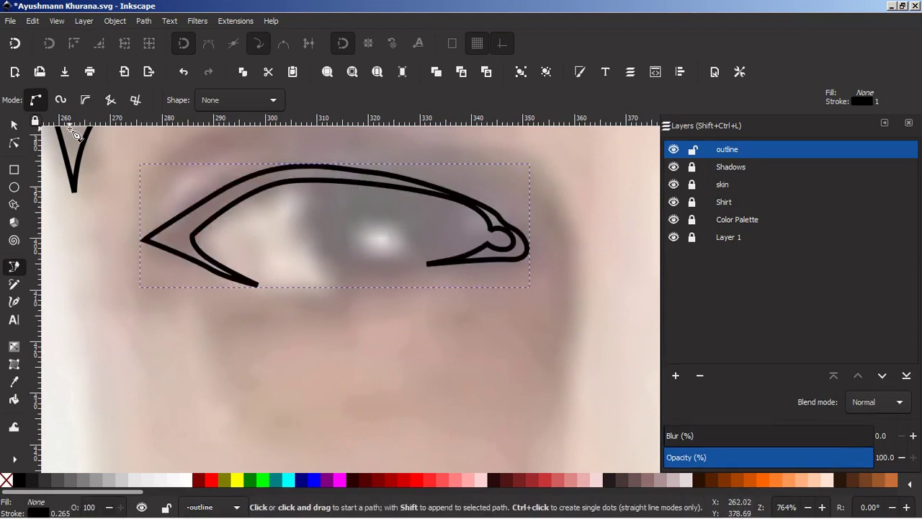
pyautogui.press('s')
pyautogui.press('Escape')
# Begin tracing the crescent-shaped nostril outline.
pyautogui.keyDown('ctrl'); pyautogui.scroll(-4, 442, 374); pyautogui.keyUp('ctrl')
pyautogui.keyDown('ctrl'); pyautogui.scroll(2, 442, 374); pyautogui.keyUp('ctrl')
pyautogui.keyDown('ctrl'); pyautogui.scroll(2, 442, 380); pyautogui.keyUp('ctrl')
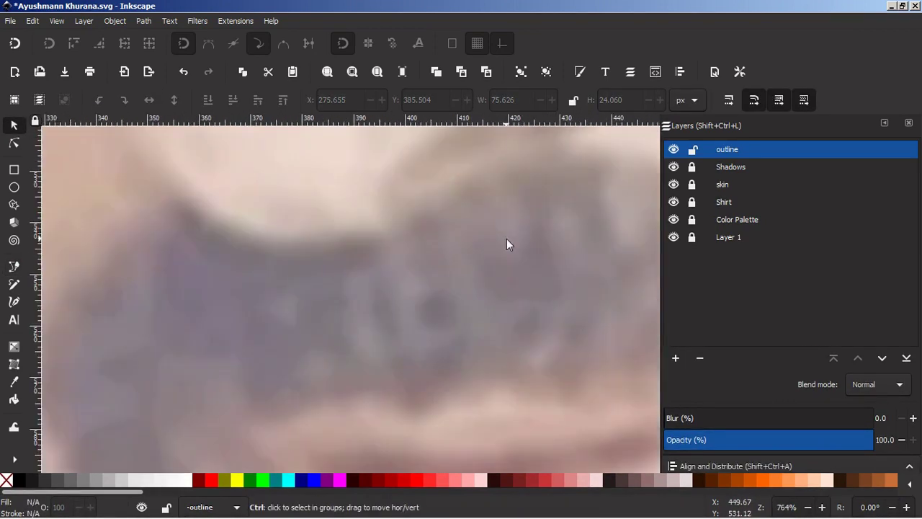
pyautogui.scroll(2, 506, 239)
pyautogui.press('b')
pyautogui.click(352, 317)
pyautogui.moveTo(463, 241); pyautogui.dragTo(457, 260)
# Close the nostril outline and deselect it.
pyautogui.click(352, 317)
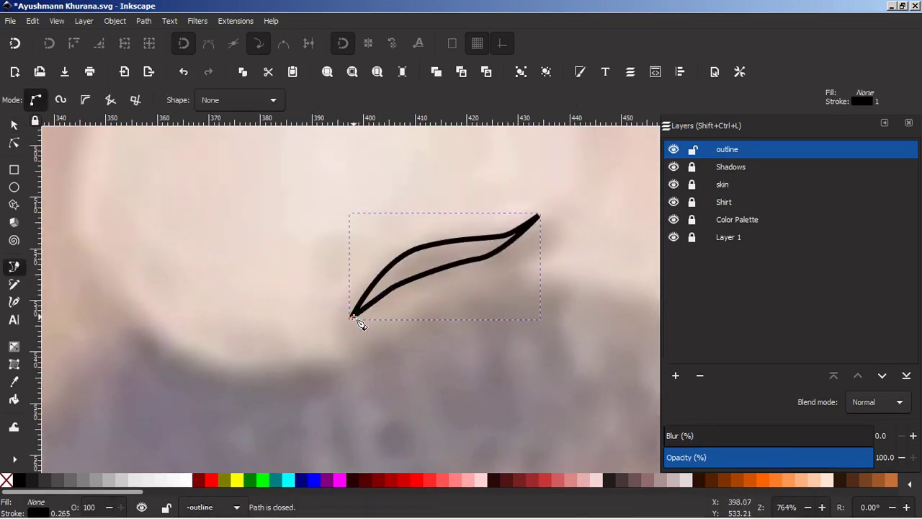
pyautogui.press('Escape')
pyautogui.keyDown('ctrl'); pyautogui.scroll(-4, 365, 324); pyautogui.keyUp('ctrl')
pyautogui.keyDown('ctrl'); pyautogui.scroll(2, 365, 324); pyautogui.keyUp('ctrl')
# Start the beard outline along the left cheek and across the moustache.
pyautogui.click(144, 159)
pyautogui.moveTo(233, 252)
pyautogui.mouseDown()
pyautogui.moveTo(227, 186)
pyautogui.moveTo(281, 175)
pyautogui.mouseUp()
pyautogui.scroll(1, 227, 186)
pyautogui.moveTo(381, 176); pyautogui.dragTo(423, 151)
pyautogui.scroll(1, 432, 158)
pyautogui.hscroll(1, 432, 159)
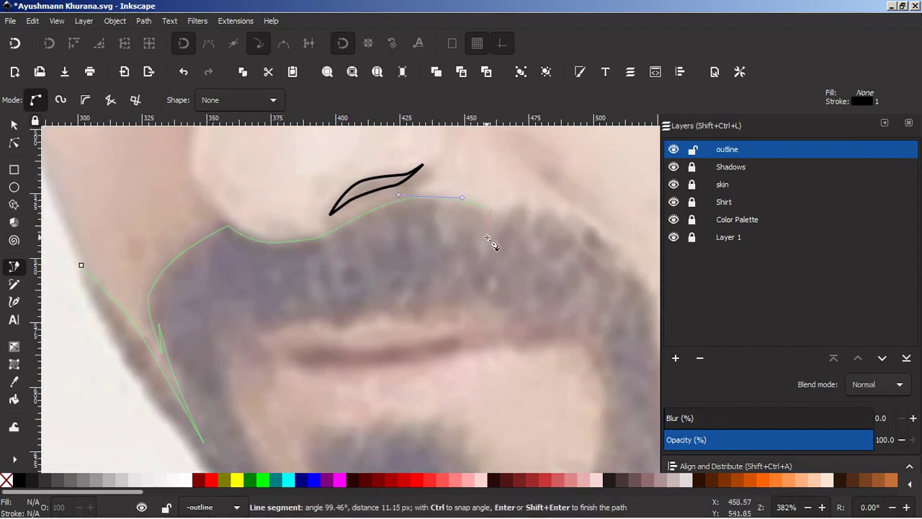
pyautogui.hscroll(1, 602, 238)
pyautogui.hscroll(1, 576, 252)
pyautogui.moveTo(508, 234); pyautogui.dragTo(546, 317)
# Carry the beard outline along the right jaw and close it.
pyautogui.keyDown('ctrl'); pyautogui.scroll(-2, 566, 329); pyautogui.keyUp('ctrl')
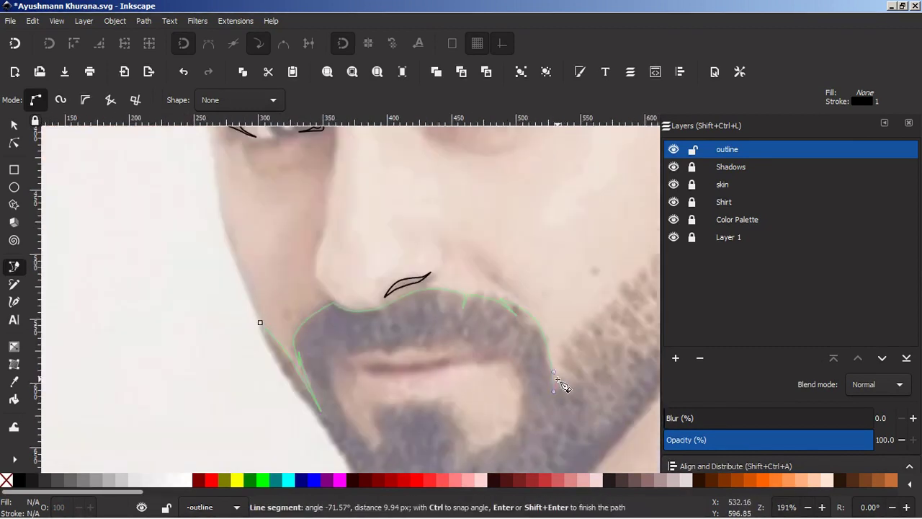
pyautogui.hscroll(3, 505, 353)
pyautogui.moveTo(464, 381); pyautogui.dragTo(541, 285)
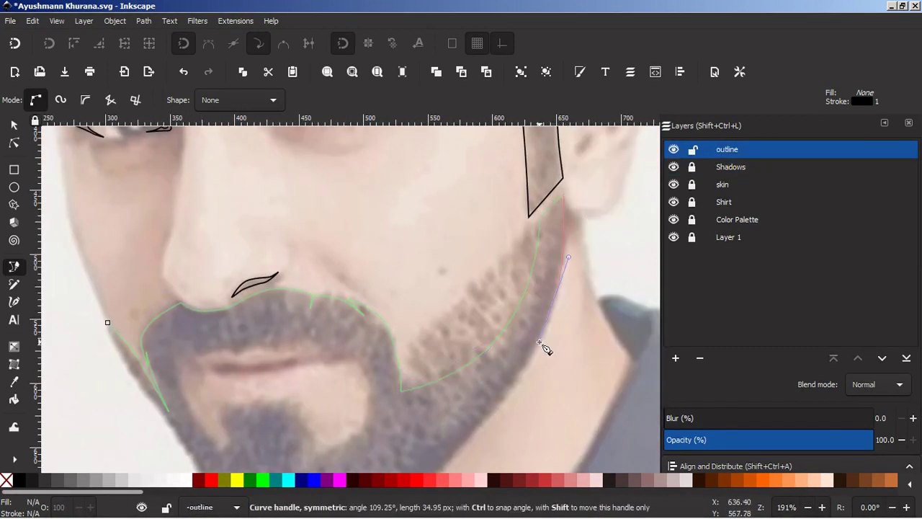
pyautogui.moveTo(541, 346); pyautogui.dragTo(542, 347)
pyautogui.scroll(-5, 464, 368)
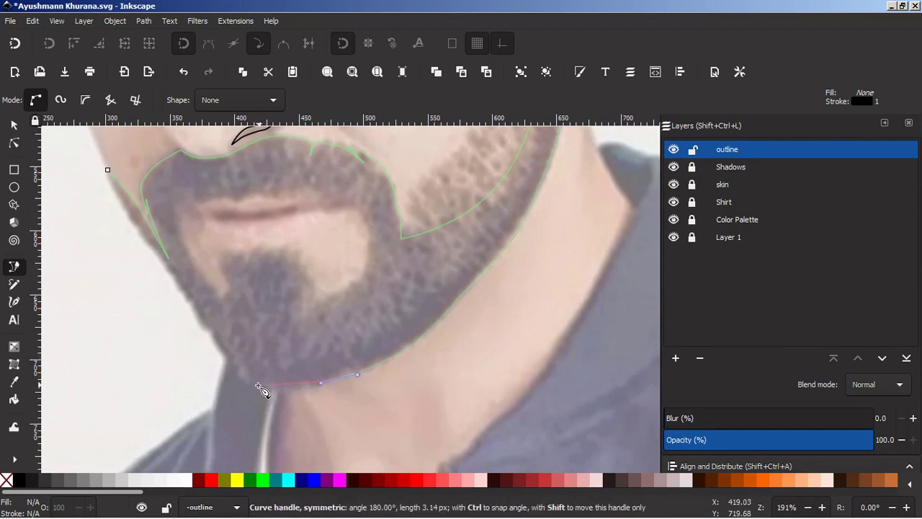
pyautogui.keyDown('ctrl'); pyautogui.scroll(2, 180, 288); pyautogui.keyUp('ctrl')
pyautogui.scroll(3, 159, 259)
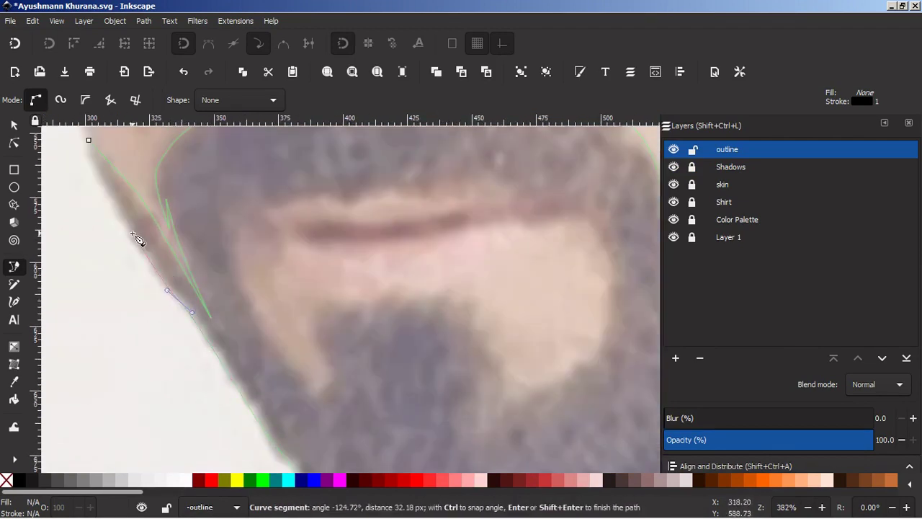
pyautogui.moveTo(100, 165); pyautogui.dragTo(89, 142)
# Trace a separate closed outline around the mouth and chin patch.
pyautogui.keyDown('ctrl'); pyautogui.scroll(-4, 93, 148); pyautogui.keyUp('ctrl')
pyautogui.keyDown('ctrl'); pyautogui.scroll(2, 91, 149); pyautogui.keyUp('ctrl')
pyautogui.keyDown('ctrl'); pyautogui.scroll(2, 148, 148); pyautogui.keyUp('ctrl')
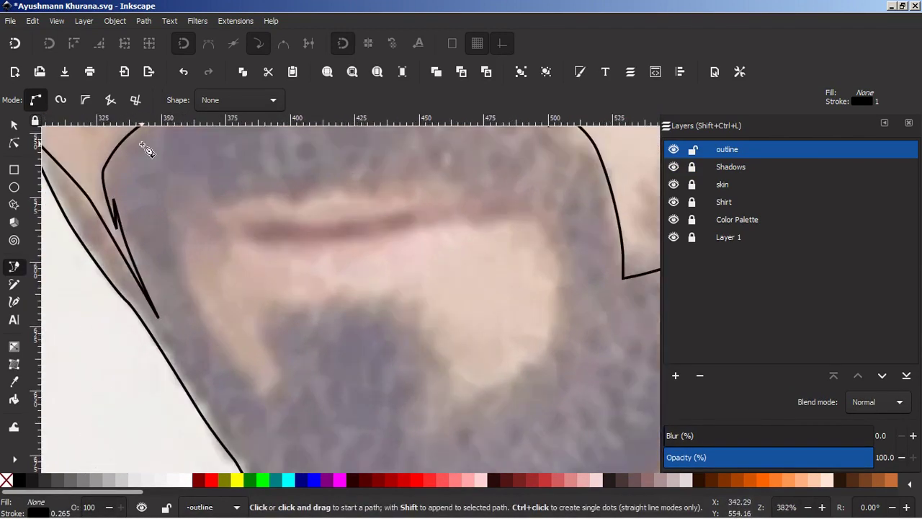
pyautogui.scroll(1, 180, 252)
pyautogui.moveTo(185, 310); pyautogui.dragTo(189, 229)
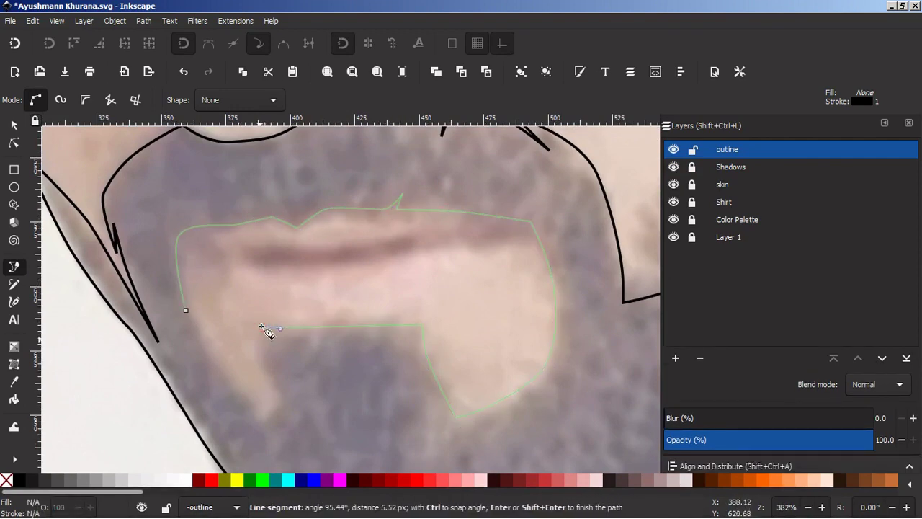
pyautogui.click(186, 310)
pyautogui.keyDown('ctrl'); pyautogui.scroll(-4, 186, 309); pyautogui.keyUp('ctrl')
# Cut the mouth area out of the beard shape and clear its fill.
pyautogui.press('s')
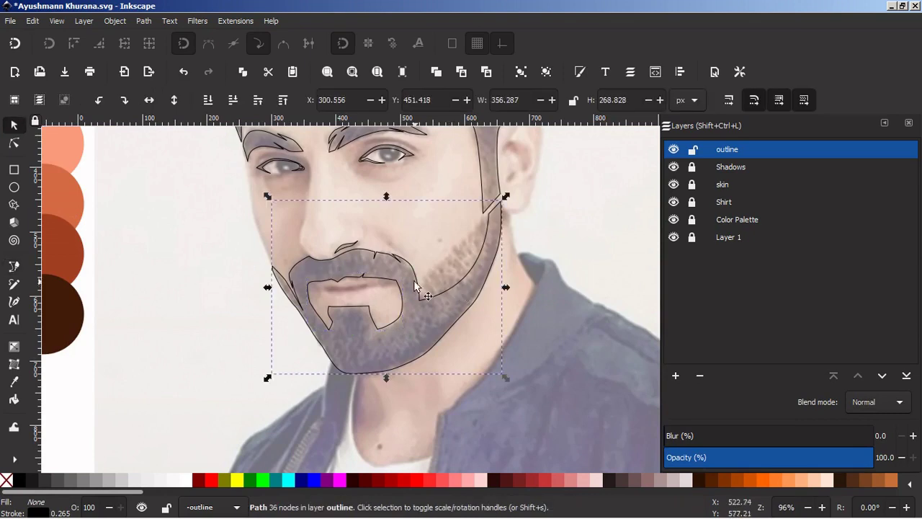
pyautogui.click(20, 479)
pyautogui.keyDown('alt'); pyautogui.keyDown('shift'); pyautogui.click(366, 300); pyautogui.keyUp('shift'); pyautogui.keyUp('alt')
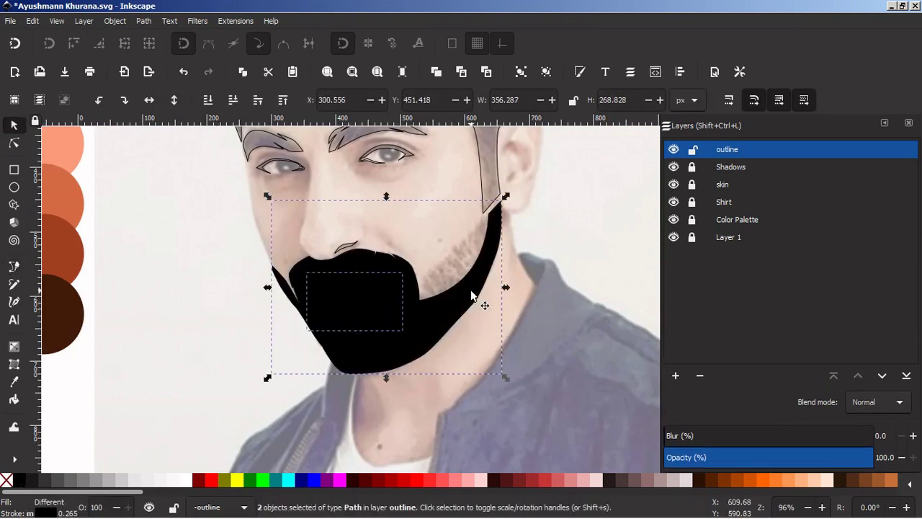
pyautogui.click(6, 479)
pyautogui.press('3')
# Finish the cheek beard patch path.
pyautogui.press('b')
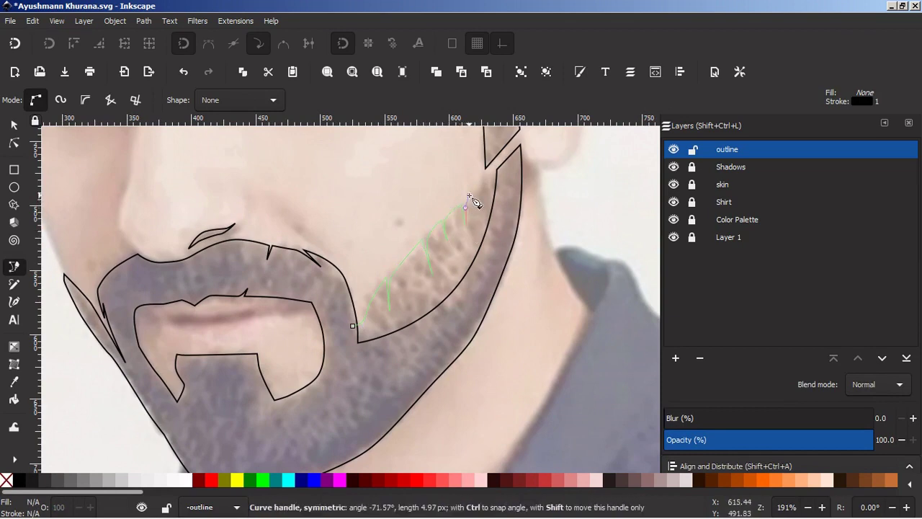
pyautogui.press('Return')
pyautogui.press('s')
pyautogui.press('Escape')
pyautogui.press('5')
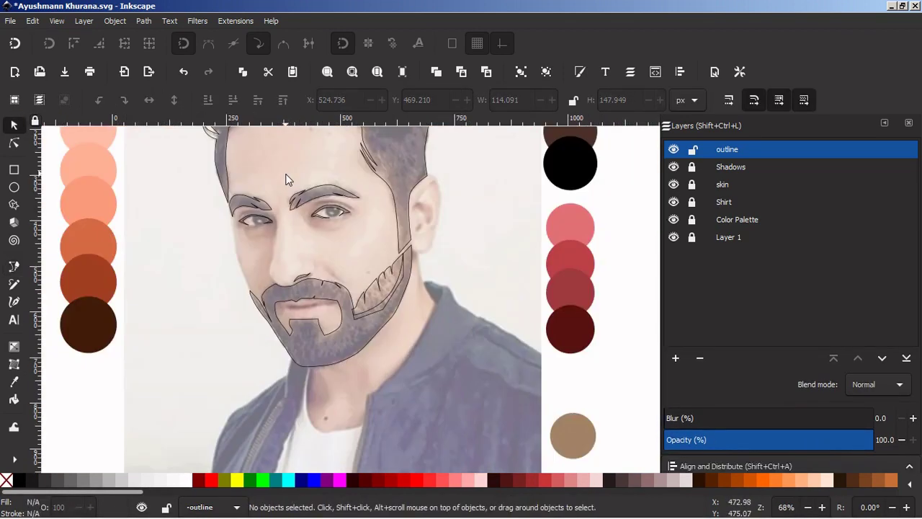
# Fill the hair and beard paths solid black using the Dropper.
pyautogui.scroll(2, 355, 261)
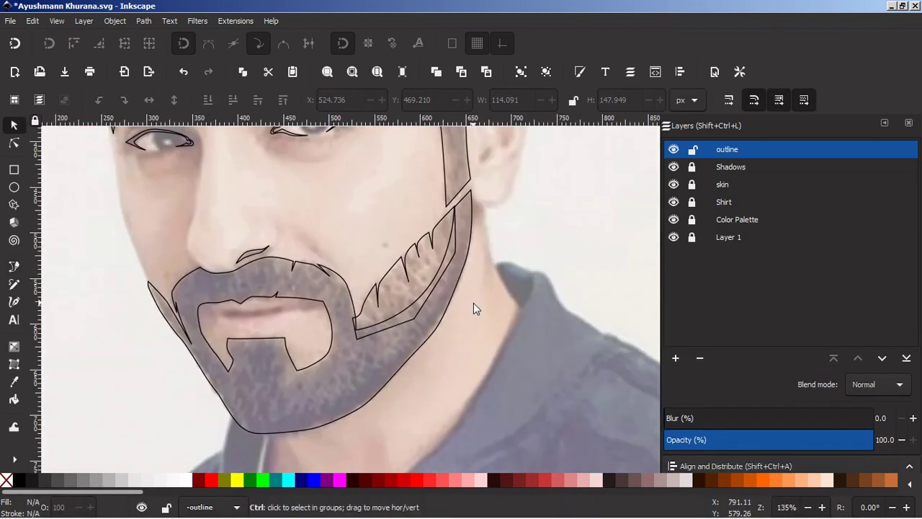
pyautogui.scroll(-4, 360, 237)
pyautogui.moveTo(244, 130); pyautogui.dragTo(414, 362)
pyautogui.press('d')
pyautogui.click(459, 230)
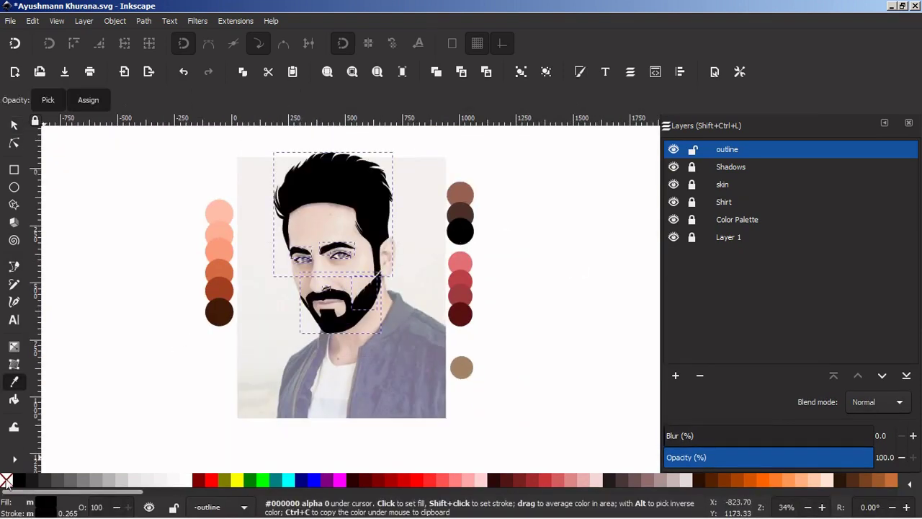
pyautogui.press('s')
pyautogui.press('Escape')
# Give the cheek beard patch a linear gradient fading out upward.
pyautogui.scroll(3, 371, 278)
pyautogui.click(389, 285)
pyautogui.hotkey('ctrl', 'shift', 'f')
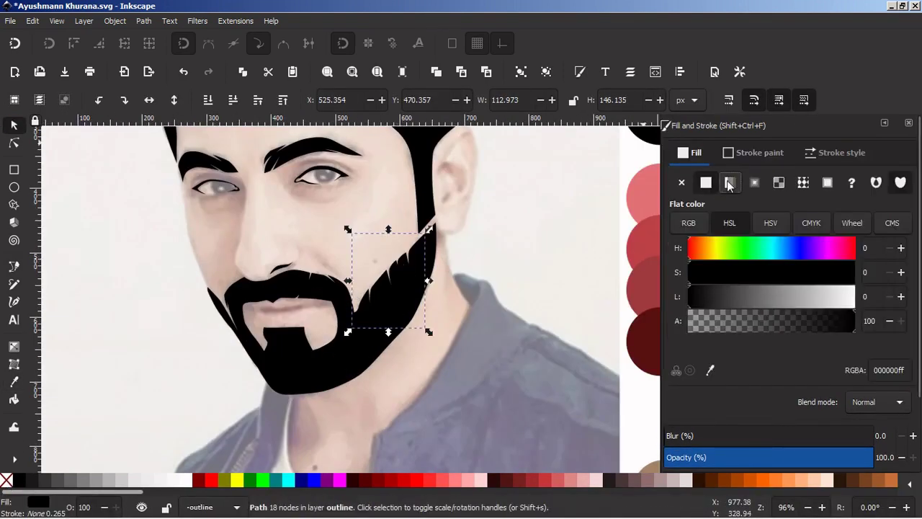
pyautogui.click(730, 182)
pyautogui.press('g')
pyautogui.moveTo(400, 319)
pyautogui.mouseDown()
pyautogui.moveTo(425, 282)
pyautogui.moveTo(381, 240)
pyautogui.mouseUp()
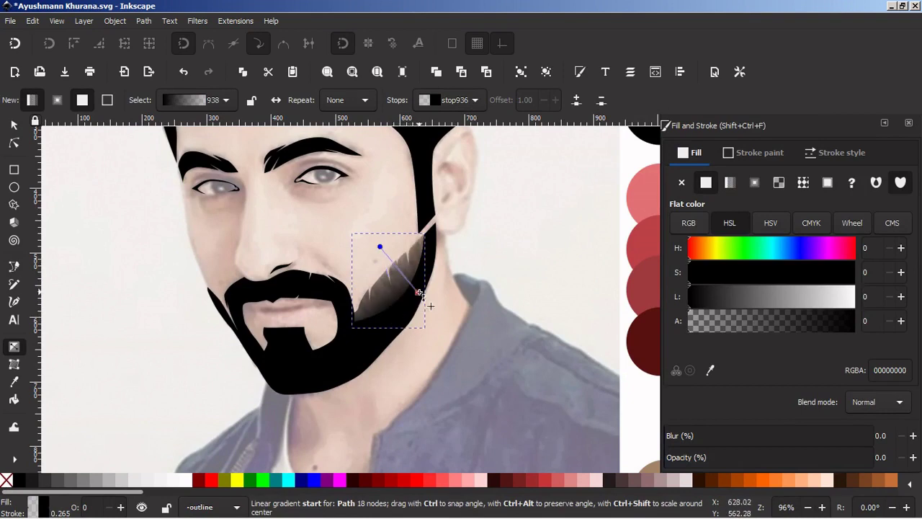
pyautogui.press('s')
pyautogui.press('Escape')
pyautogui.press('-')
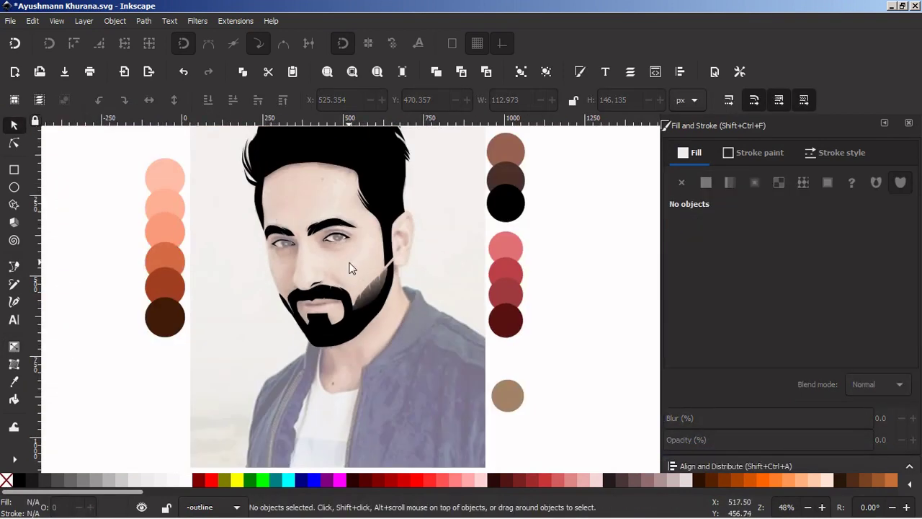
# Add a new layer named 'Eyes & Lips'.
pyautogui.hotkey('ctrl', 'shift', 'l')
pyautogui.hotkey('ctrl', 'shift', 'n')
pyautogui.write('Eyes & Lips')
pyautogui.press('Return')
# Trace a closed black eyeliner outline around the first eye.
pyautogui.scroll(4, 332, 255)
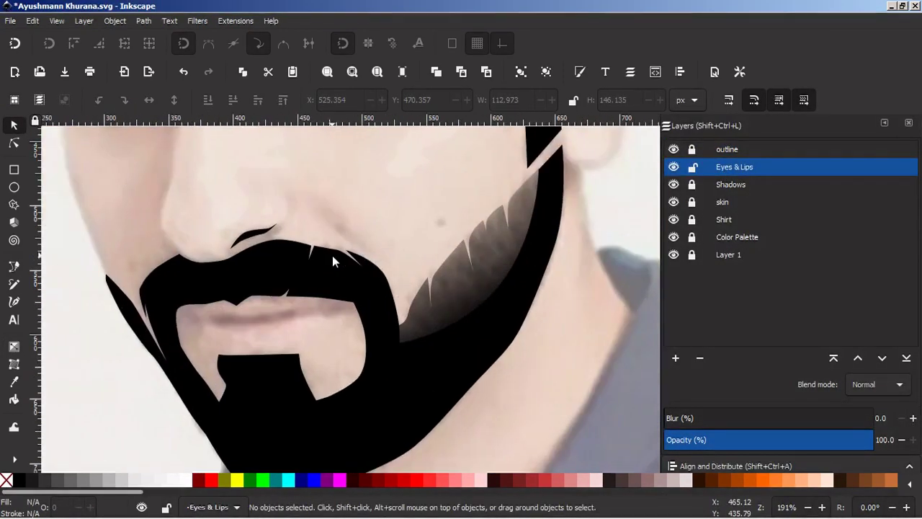
pyautogui.scroll(5, 332, 255)
pyautogui.press('b')
pyautogui.moveTo(206, 245); pyautogui.dragTo(287, 262)
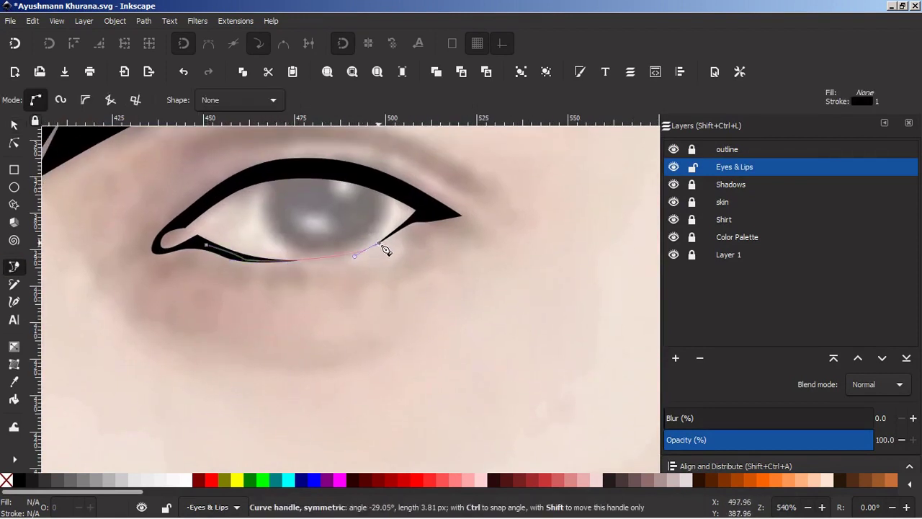
pyautogui.click(369, 174)
pyautogui.click(295, 167)
pyautogui.click(208, 202)
pyautogui.click(165, 253)
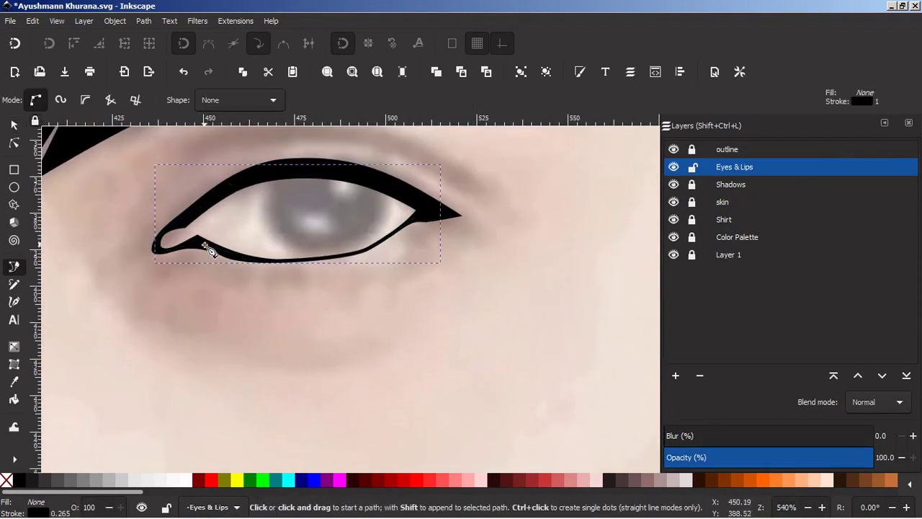
pyautogui.press('s')
# Draw an iris circle with no fill and a thin black stroke.
pyautogui.press('e')
pyautogui.moveTo(270, 136); pyautogui.dragTo(410, 255)
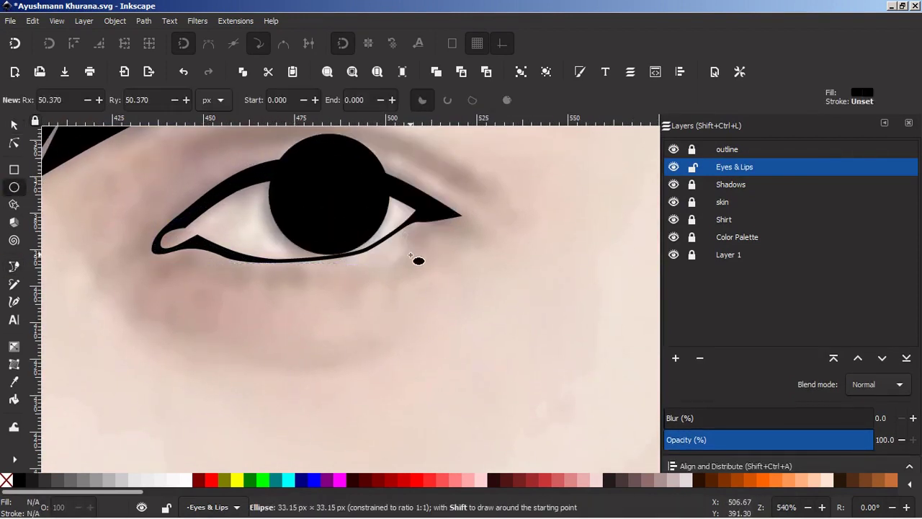
pyautogui.click(6, 480)
pyautogui.keyDown('shift'); pyautogui.click(19, 480); pyautogui.keyUp('shift')
pyautogui.press('s')
pyautogui.hotkey('ctrl', 'shift', 'f')
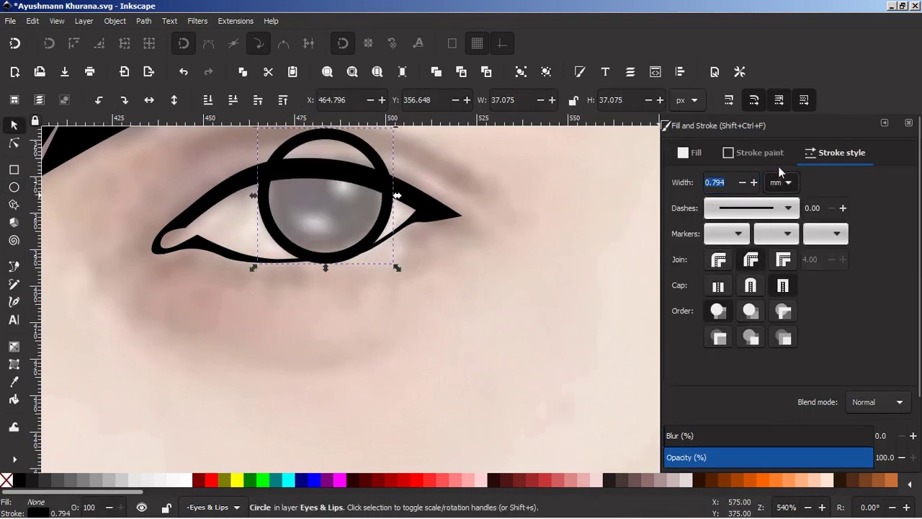
pyautogui.press('Escape')
pyautogui.press('-')
# Trace the eyeliner outline around the other eye.
pyautogui.hscroll(-5, 444, 257)
pyautogui.keyDown('ctrl'); pyautogui.scroll(1, 139, 298); pyautogui.keyUp('ctrl')
pyautogui.press('b')
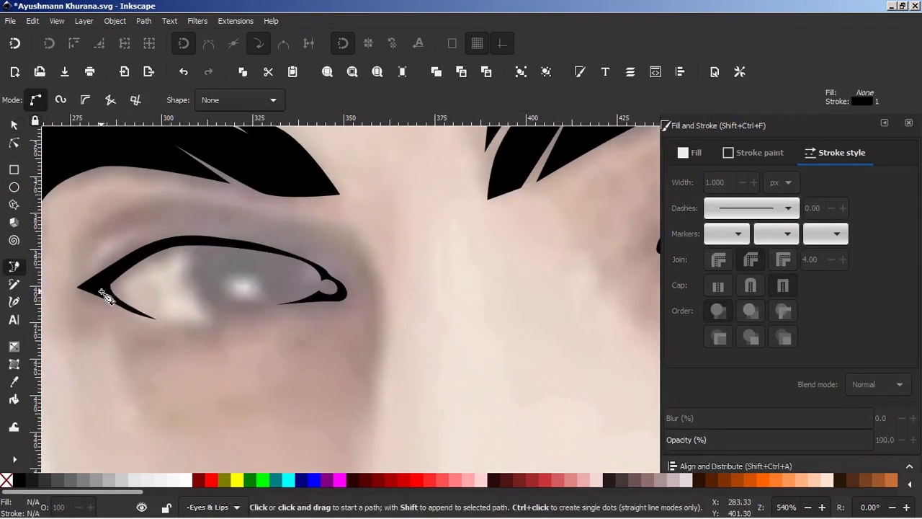
pyautogui.moveTo(101, 292); pyautogui.dragTo(221, 319)
pyautogui.click(337, 304)
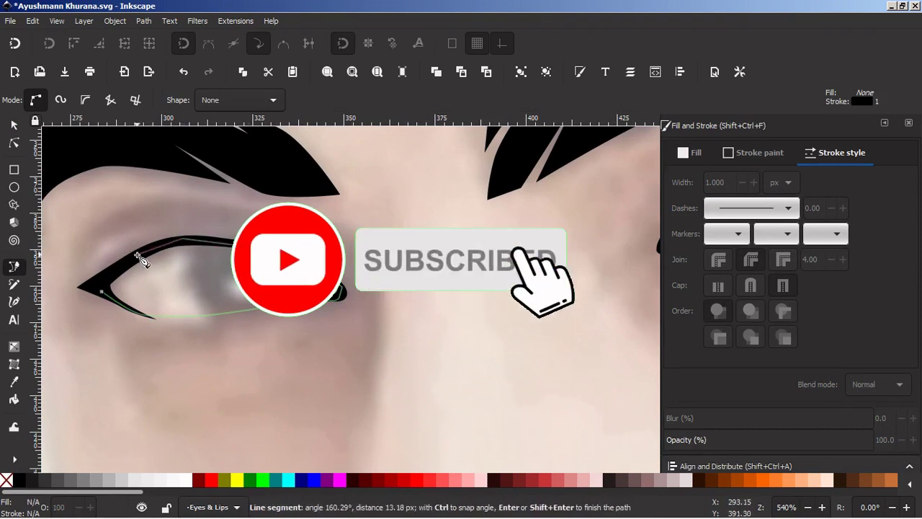
pyautogui.press('Return')
pyautogui.press('s')
# Duplicate the iris circle and move the copy onto the other eye.
pyautogui.press('-')
pyautogui.press('-')
pyautogui.click(514, 284)
pyautogui.hotkey('ctrl', 'd')
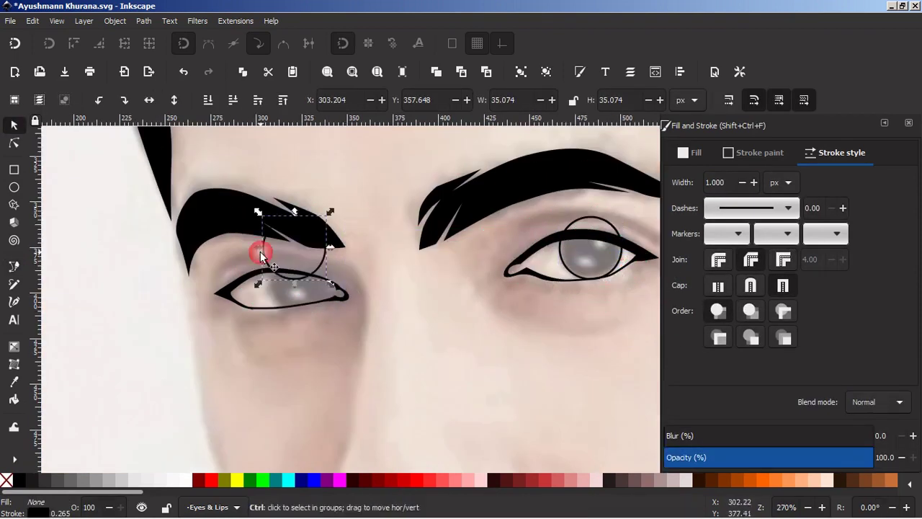
pyautogui.moveTo(561, 254); pyautogui.dragTo(284, 307)
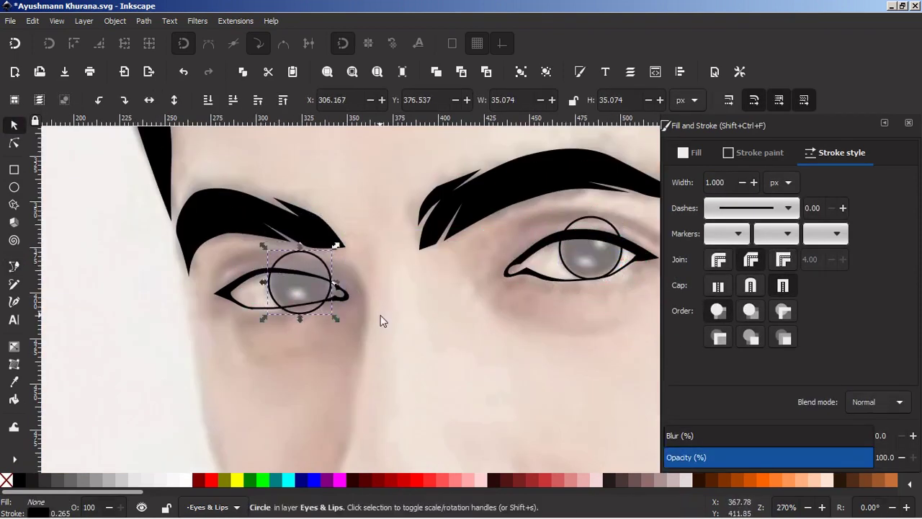
# Clip each iris circle inside its eye outline.
pyautogui.keyDown('ctrl'); pyautogui.scroll(1, 256, 323); pyautogui.keyUp('ctrl')
pyautogui.click(255, 322)
pyautogui.keyDown('shift'); pyautogui.click(264, 231); pyautogui.keyUp('shift')
pyautogui.click(452, 313)
pyautogui.hscroll(3, 452, 319)
pyautogui.click(552, 278)
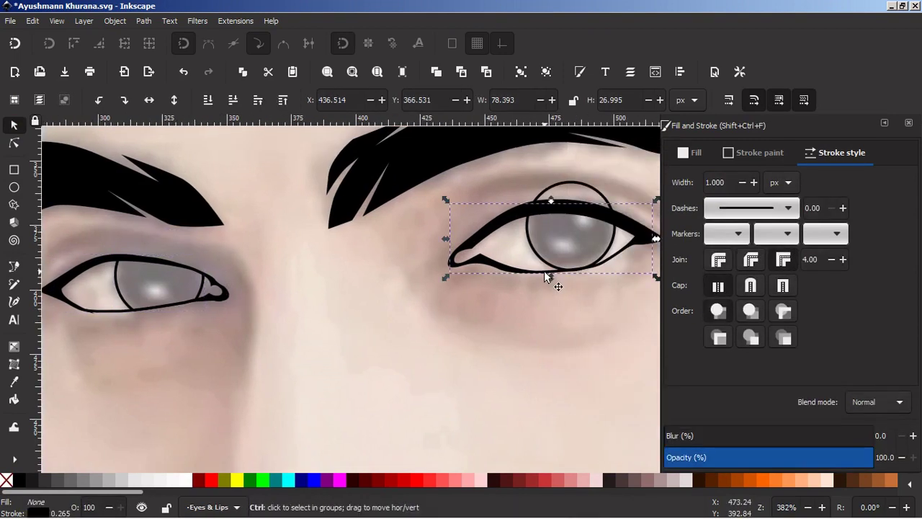
pyautogui.keyDown('shift'); pyautogui.click(552, 185); pyautogui.keyUp('shift')
pyautogui.click(418, 343)
pyautogui.keyDown('ctrl'); pyautogui.scroll(1, 415, 347); pyautogui.keyUp('ctrl')
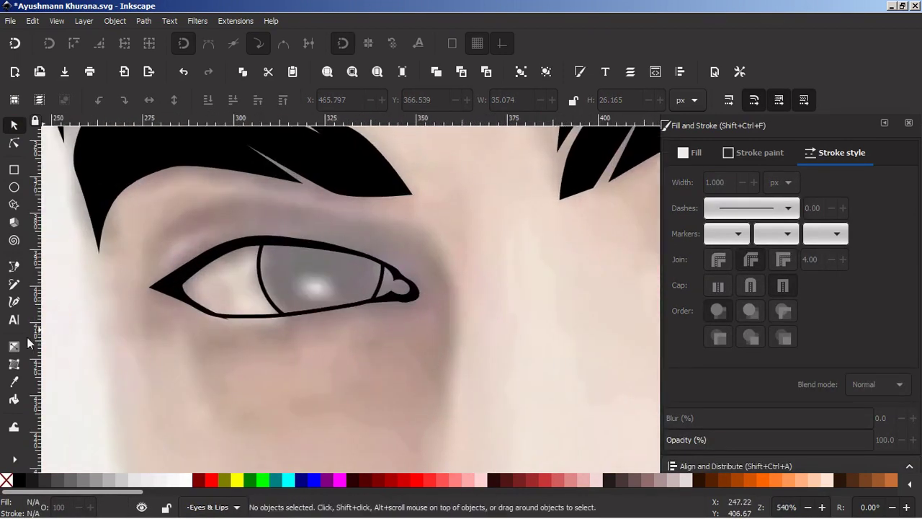
# Draw a polygon around the eye with the Pen, adjust a node, and fill it 30% grey.
pyautogui.press('b')
pyautogui.moveTo(232, 326); pyautogui.dragTo(377, 278)
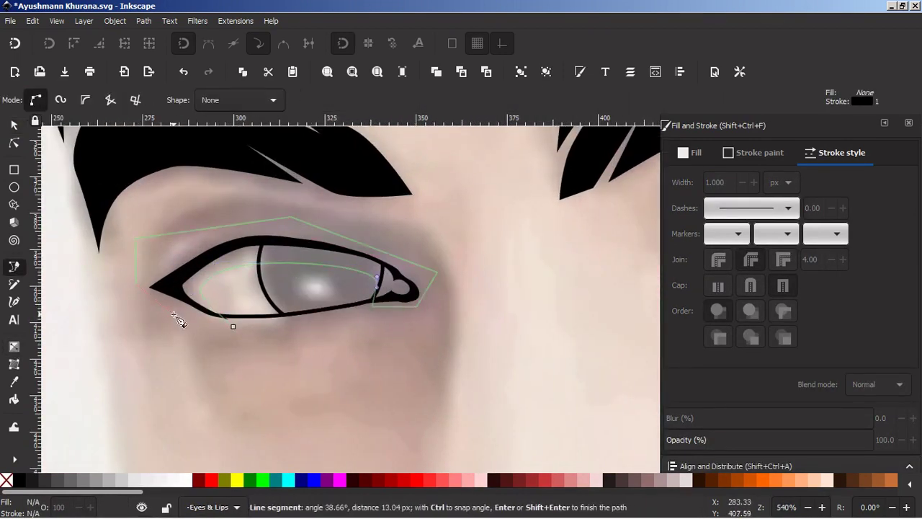
pyautogui.press('Escape')
pyautogui.hscroll(8, 242, 333)
pyautogui.hscroll(8, 292, 238)
pyautogui.click(358, 271)
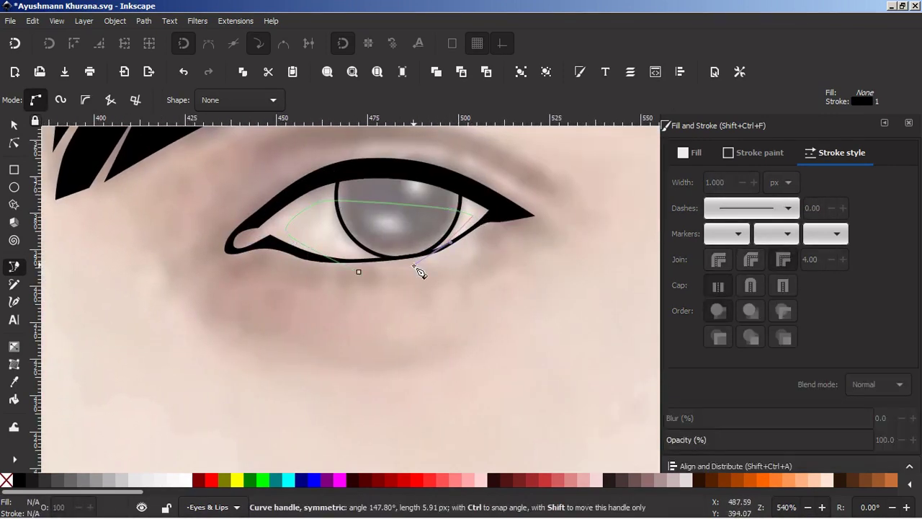
pyautogui.click(206, 240)
pyautogui.click(216, 276)
pyautogui.click(358, 272)
pyautogui.press('n')
pyautogui.moveTo(333, 199); pyautogui.dragTo(336, 198)
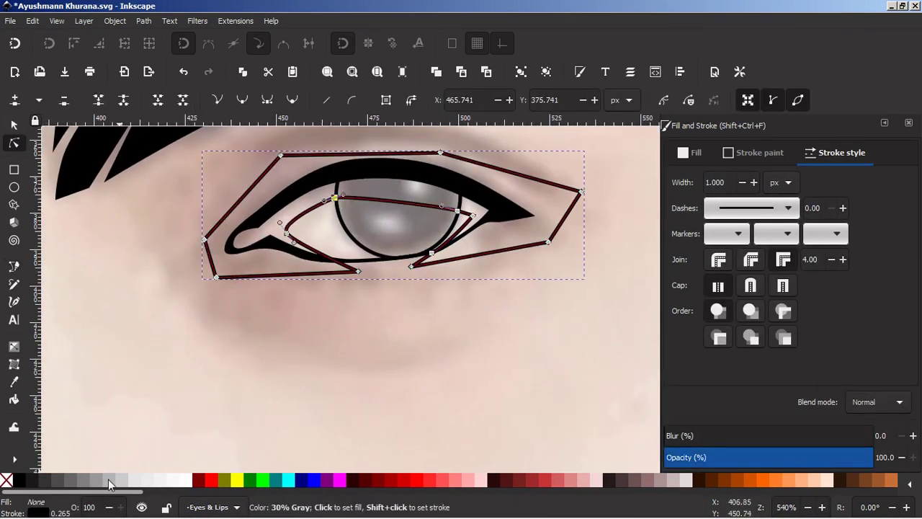
pyautogui.click(109, 482)
# Lower the eye white beneath the iris and fill both irises black.
pyautogui.press('s')
pyautogui.keyDown('ctrl'); pyautogui.click(370, 241); pyautogui.keyUp('ctrl')
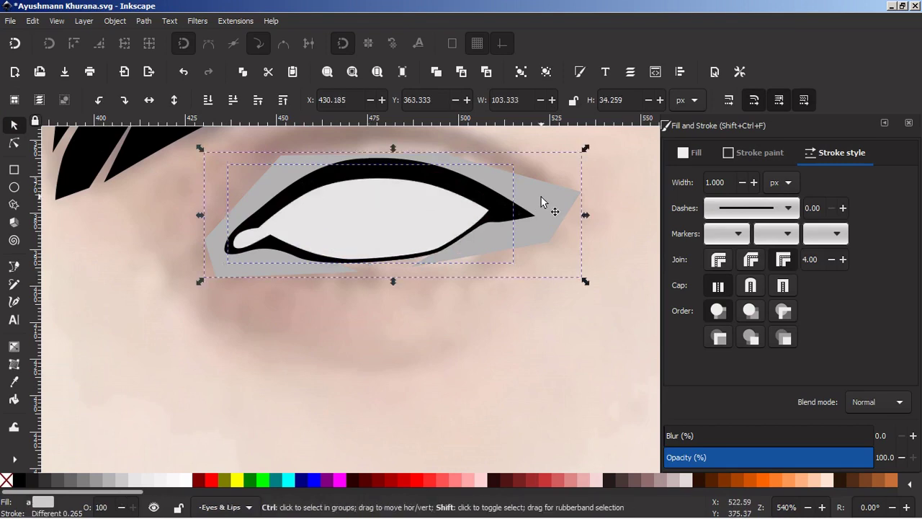
pyautogui.press('pagedown')
pyautogui.keyDown('shift'); pyautogui.click(21, 481); pyautogui.keyUp('shift')
pyautogui.press('-')
pyautogui.press('-')
pyautogui.press('-')
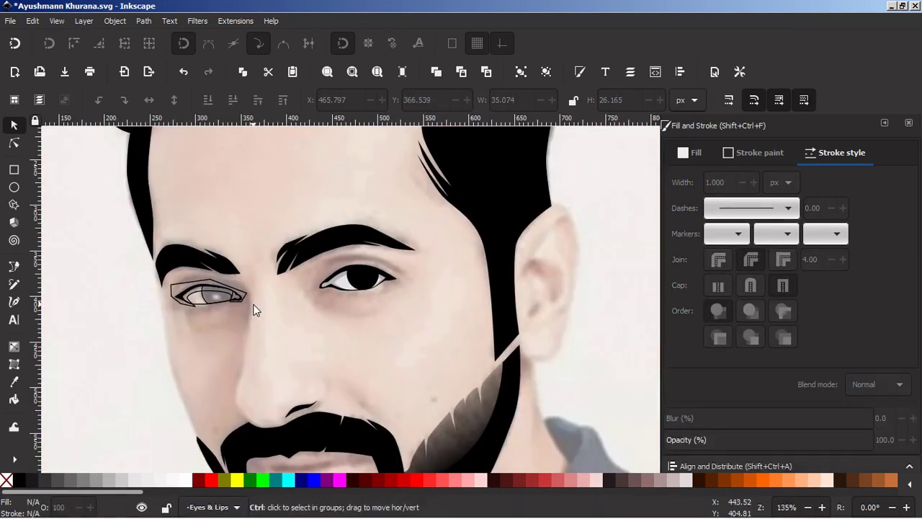
pyautogui.scroll(2, 253, 310)
pyautogui.scroll(1, 294, 327)
pyautogui.click(179, 293)
pyautogui.press('d')
pyautogui.click(610, 242)
pyautogui.press('s')
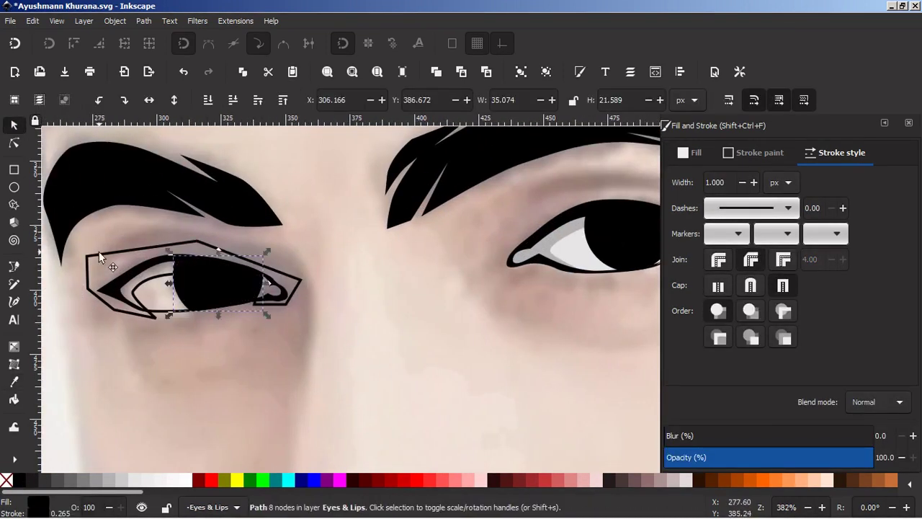
# Fill the outer eye polygon light grey and send it back behind the eye shapes.
pyautogui.click(99, 252)
pyautogui.press('d')
pyautogui.click(148, 292)
pyautogui.press('s')
pyautogui.press('pagedown')
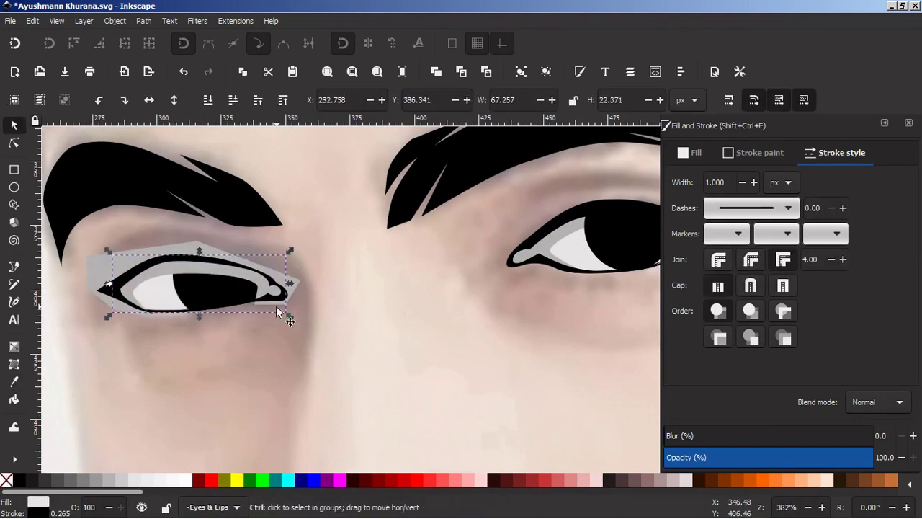
pyautogui.press('pagedown')
pyautogui.press('pagedown')
pyautogui.press('Escape')
# Draw a tear-duct shape in the inner corner of the eye with the Bezier pen.
pyautogui.press('5')
pyautogui.hotkey('ctrl', 'shift', 'l')
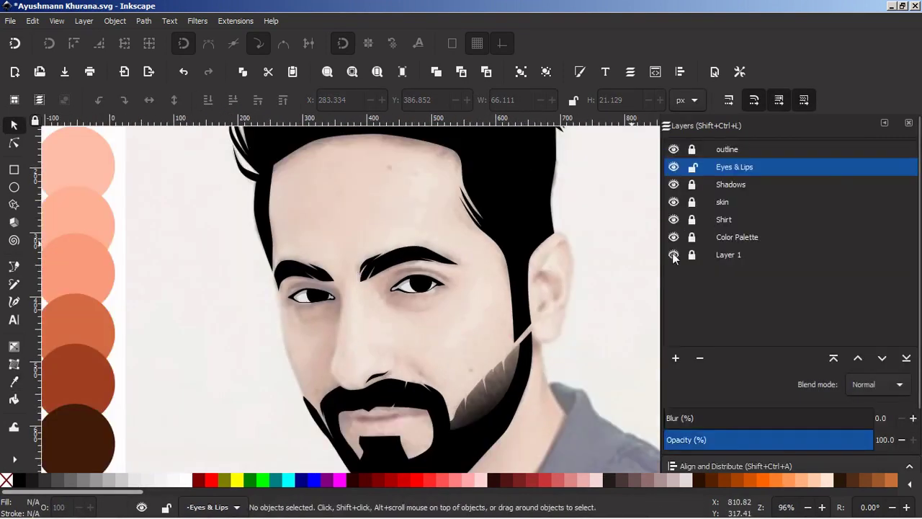
pyautogui.scroll(3, 363, 311)
pyautogui.scroll(3, 381, 336)
pyautogui.press('b')
pyautogui.click(328, 156)
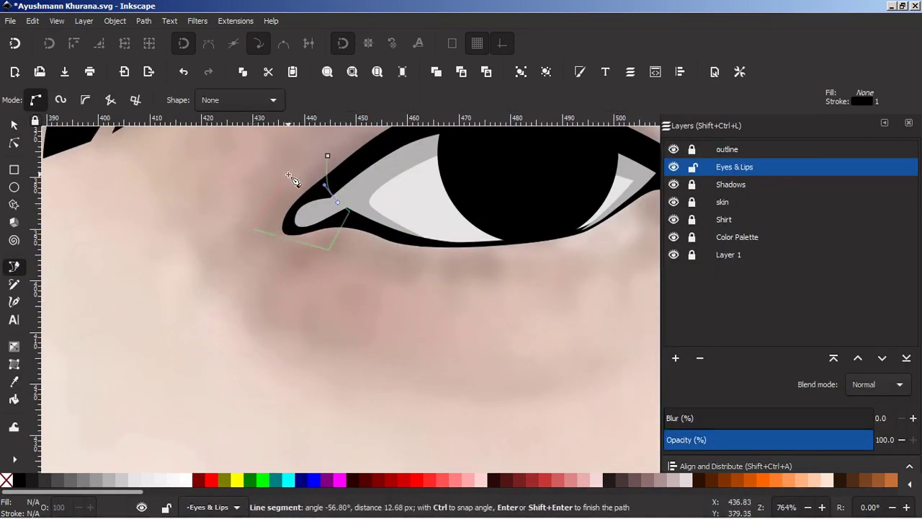
pyautogui.press('Escape')
pyautogui.hscroll(-15, 231, 202)
pyautogui.moveTo(325, 242); pyautogui.dragTo(312, 315)
pyautogui.press('Return')
pyautogui.scroll(-5, 328, 248)
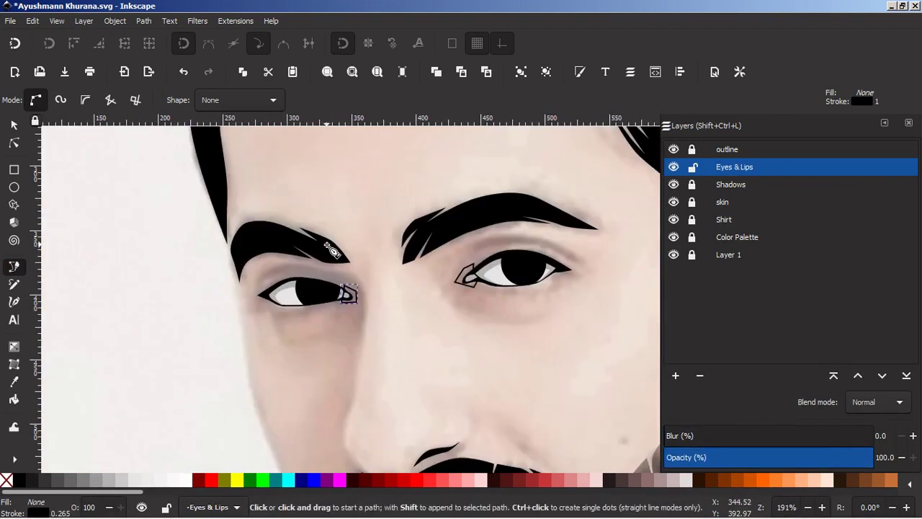
# Fill the tear-duct shapes pink from the palette using the Dropper.
pyautogui.press('s')
pyautogui.press('5')
pyautogui.press('d')
pyautogui.click(173, 258)
pyautogui.press('s')
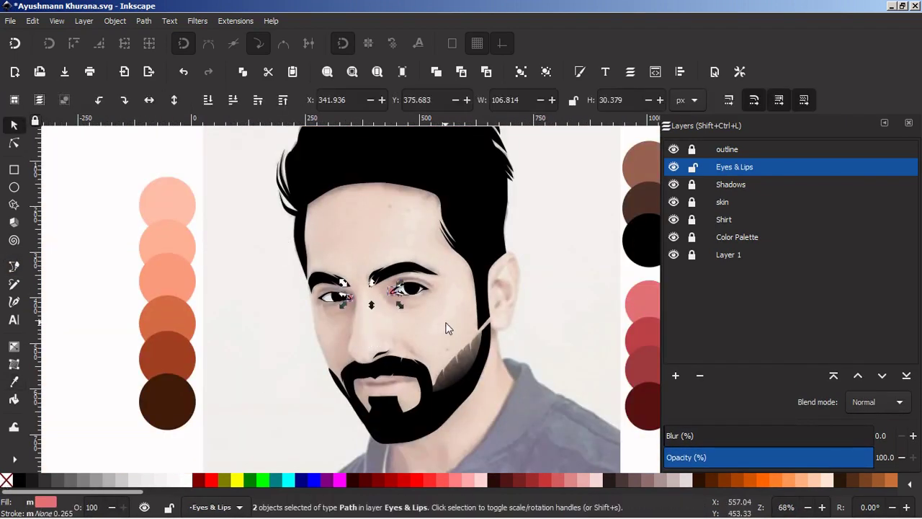
pyautogui.scroll(6, 445, 325)
pyautogui.click(361, 298)
pyautogui.scroll(-3, 436, 314)
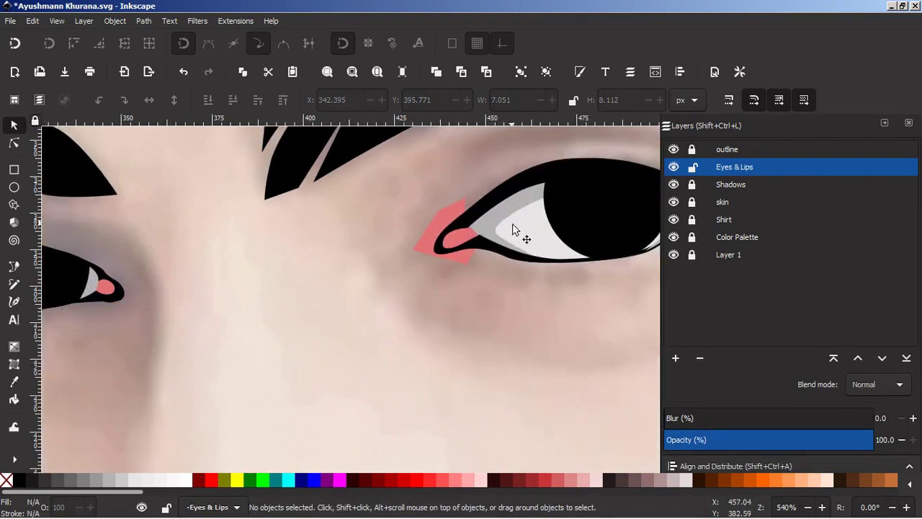
pyautogui.click(581, 212)
# Zoom out to the whole face and make Layer 1 the active layer.
pyautogui.scroll(-5, 354, 296)
pyautogui.press('Escape')
pyautogui.scroll(2, 418, 319)
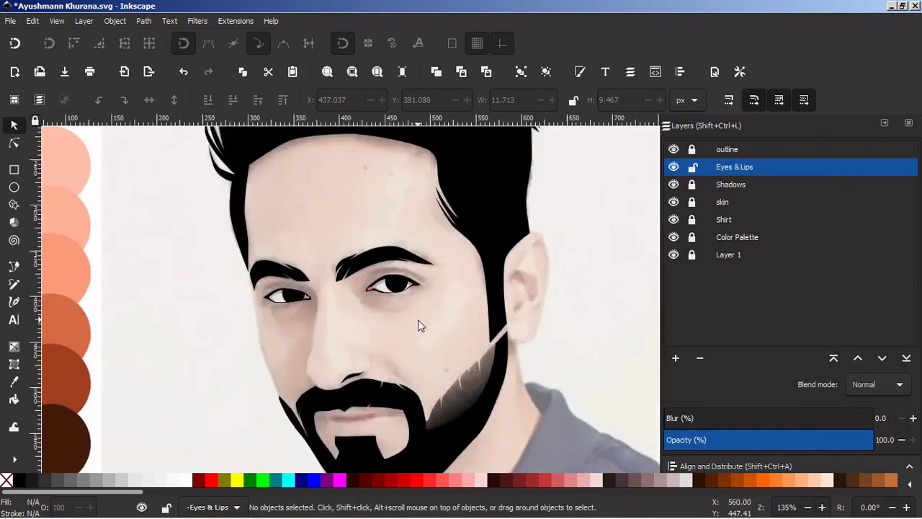
pyautogui.scroll(2, 423, 323)
pyautogui.scroll(2, 423, 323)
pyautogui.click(746, 255)
# On the Eyes & Lips layer, trace the upper lip outline along the mouth.
pyautogui.hscroll(2, 407, 306)
pyautogui.press('b')
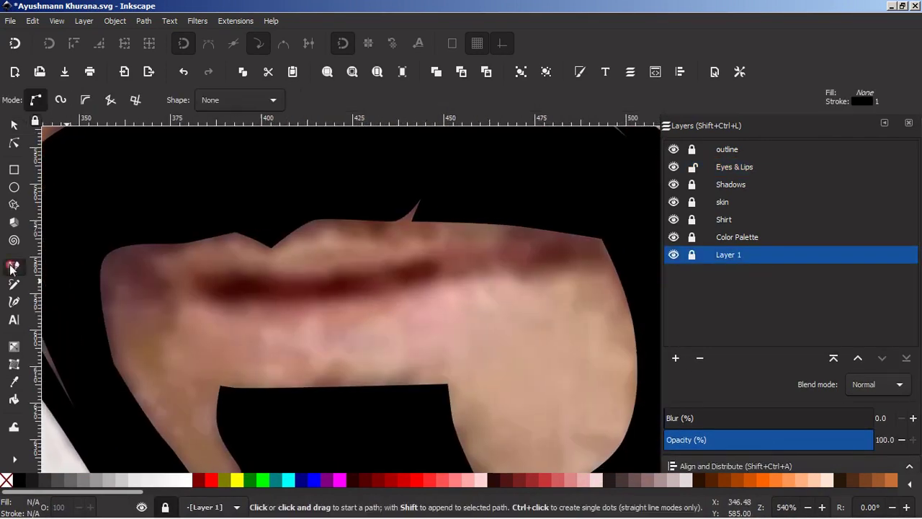
pyautogui.click(734, 167)
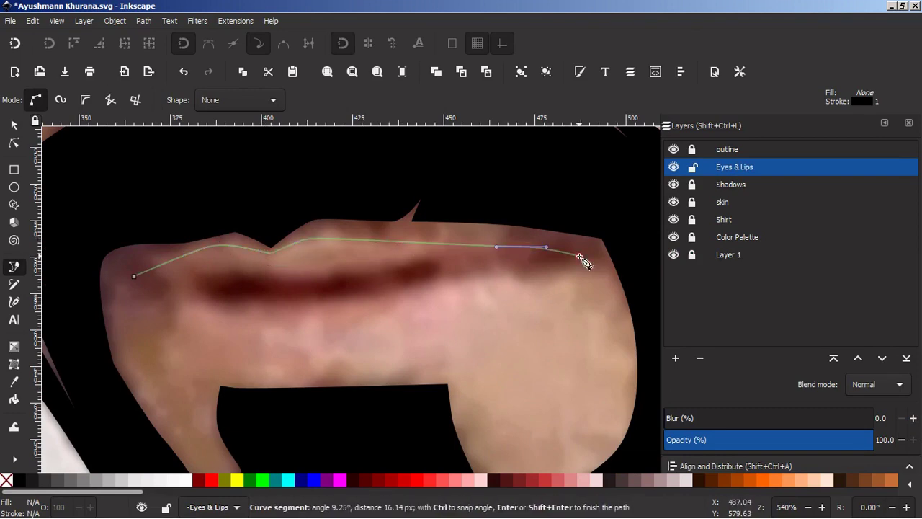
pyautogui.click(134, 277)
pyautogui.click(131, 261)
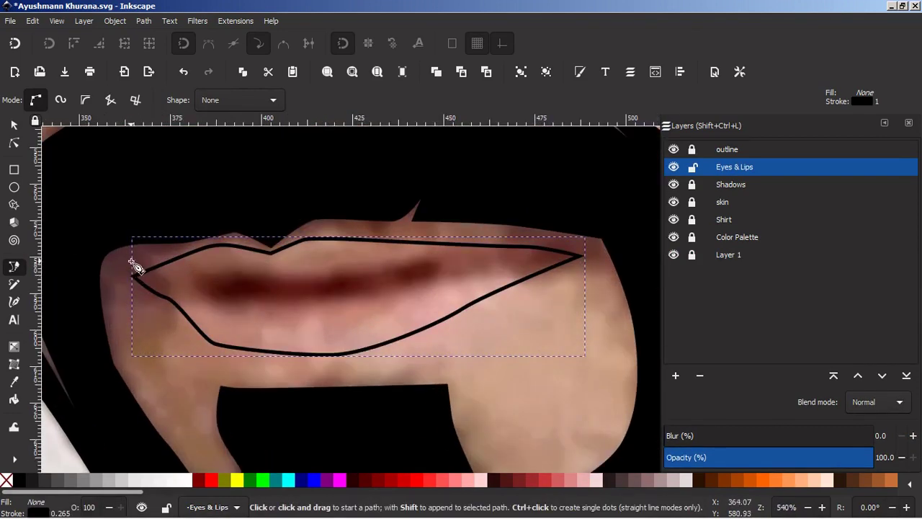
pyautogui.moveTo(234, 277); pyautogui.dragTo(258, 277)
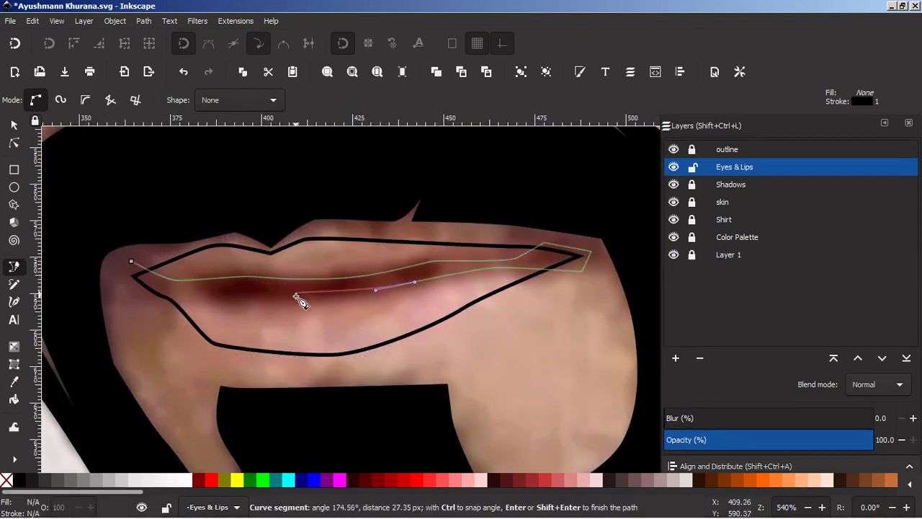
pyautogui.click(132, 261)
pyautogui.press('s')
pyautogui.keyDown('shift'); pyautogui.click(193, 322); pyautogui.keyUp('shift')
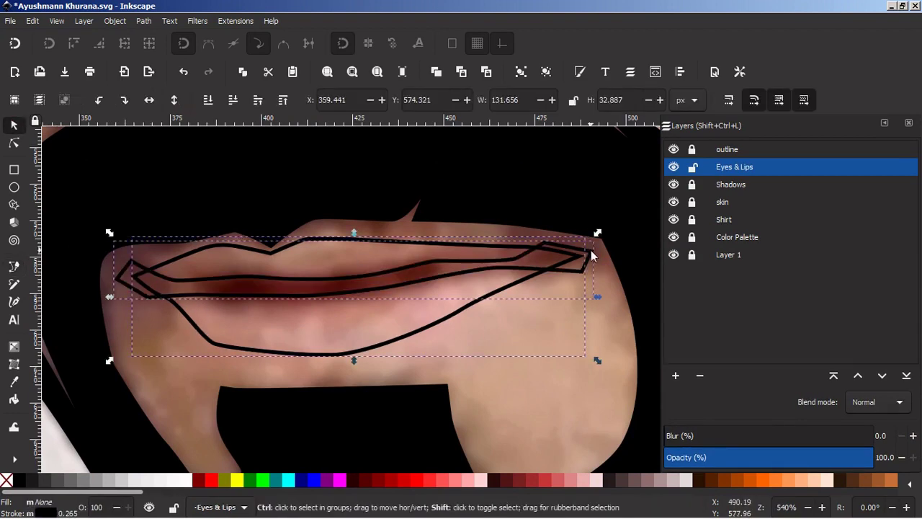
# Reshape the nodes of the outer lip outline.
pyautogui.click(265, 266)
pyautogui.scroll(-1, 265, 267)
pyautogui.doubleClick(216, 323)
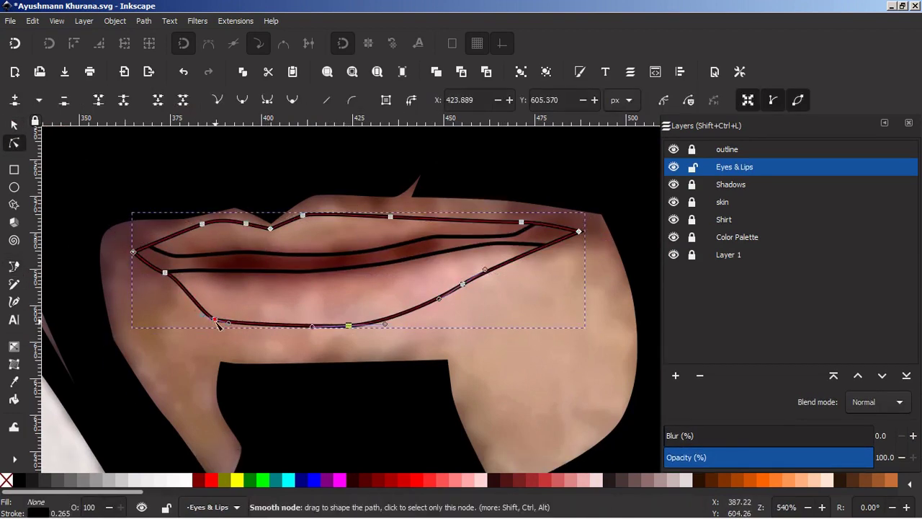
pyautogui.press('s')
pyautogui.press('Escape')
# Trace the curved lower lip outline, undoing a jagged edit.
pyautogui.press('b')
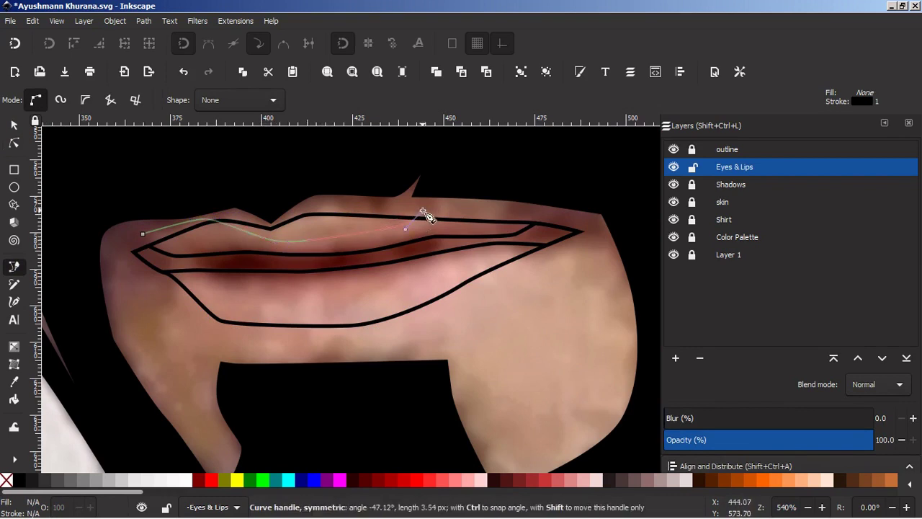
pyautogui.moveTo(587, 285); pyautogui.dragTo(590, 149)
pyautogui.press('Return')
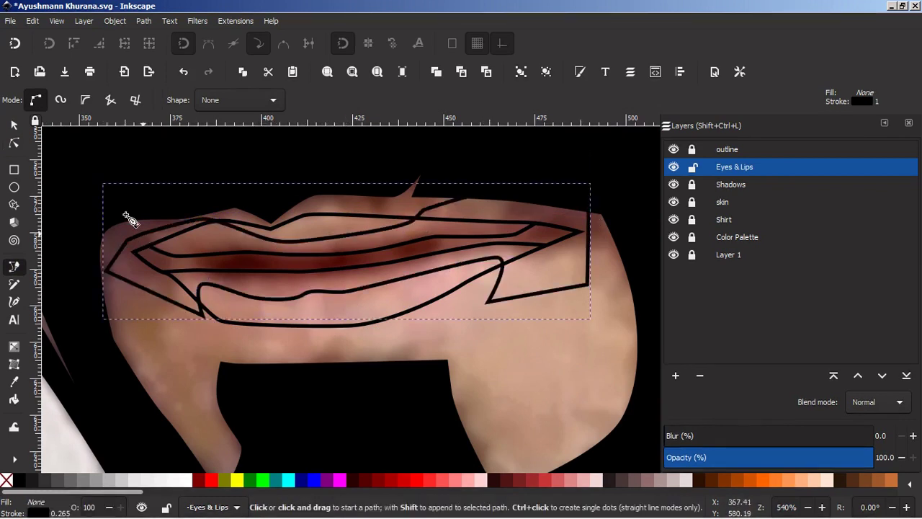
pyautogui.press('s')
pyautogui.click(438, 298)
pyautogui.click(539, 297)
pyautogui.hotkey('ctrl', 'z')
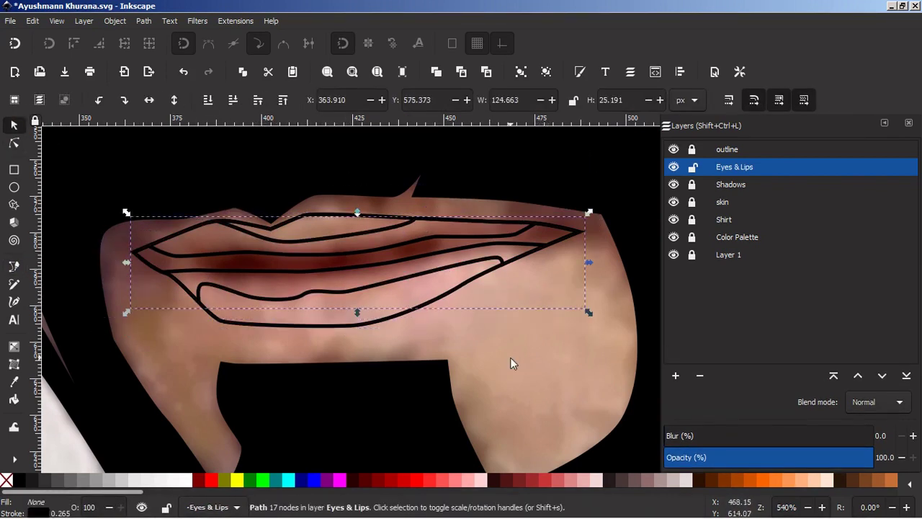
pyautogui.press('Escape')
# Draw two small highlight shapes inside the lower lip.
pyautogui.click(13, 266)
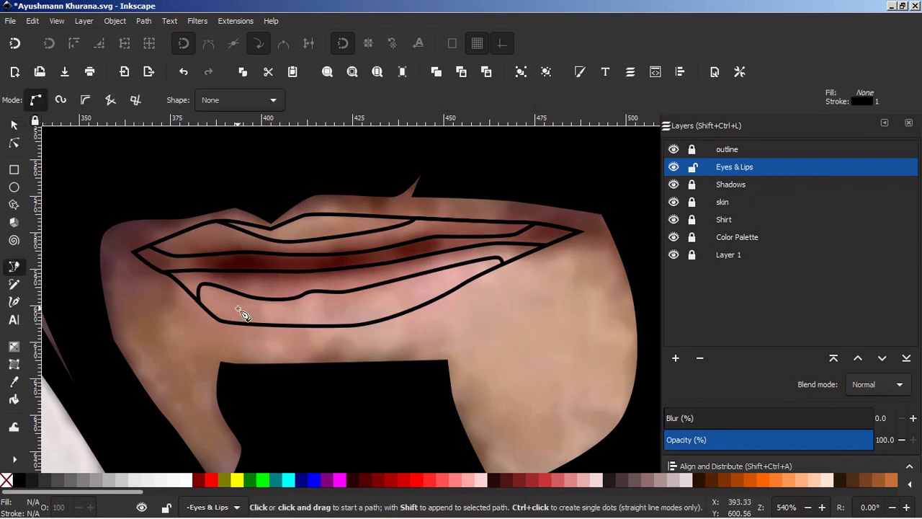
pyautogui.press('+')
pyautogui.click(214, 283)
pyautogui.click(258, 285)
pyautogui.click(281, 280)
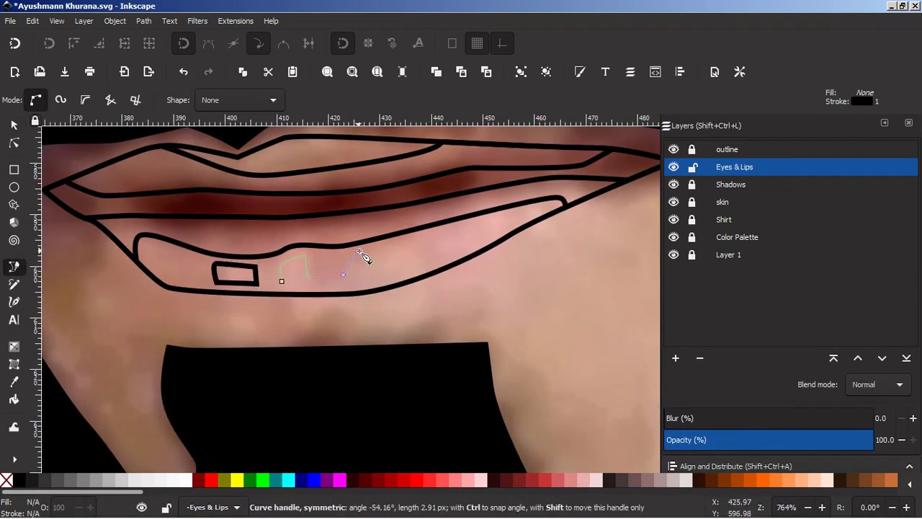
pyautogui.click(283, 281)
pyautogui.press('-')
# Fill the lips with dark red, then a lighter red, sampled from the palette circles.
pyautogui.press('s')
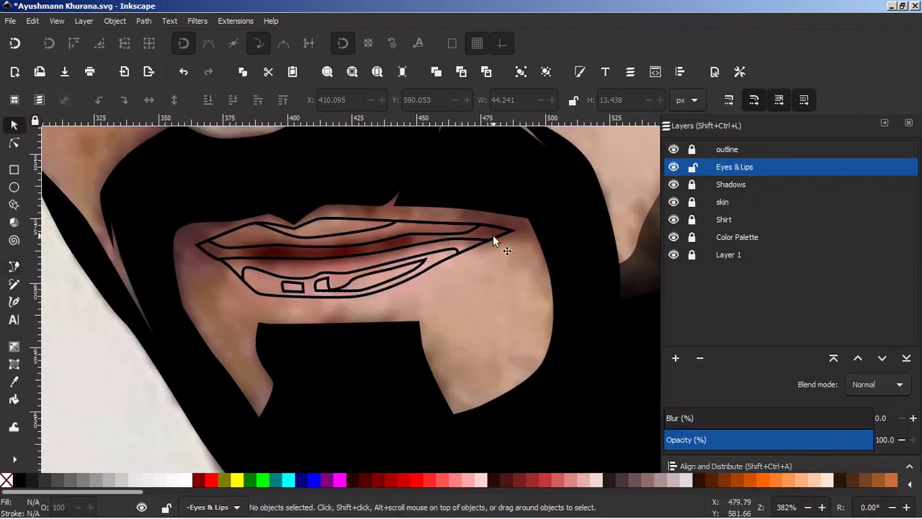
pyautogui.press('5')
pyautogui.press('d')
pyautogui.click(603, 311)
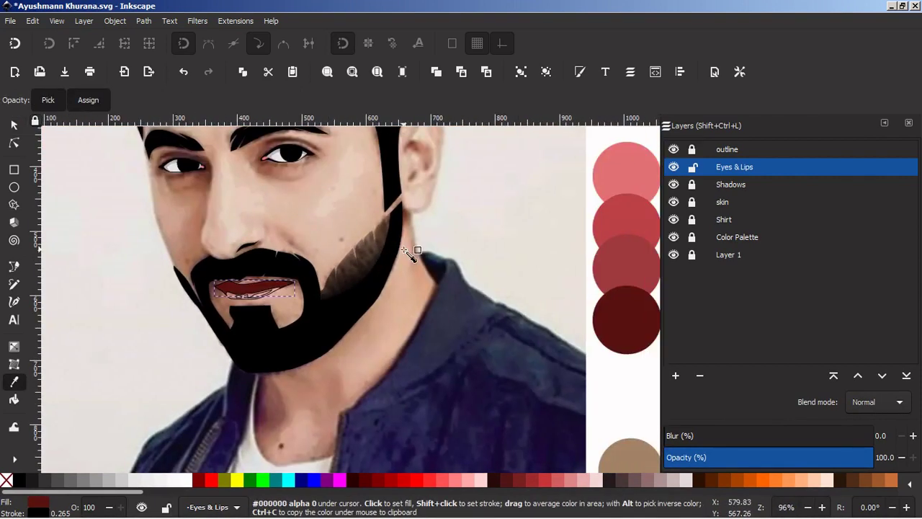
pyautogui.click(627, 228)
pyautogui.press('s')
pyautogui.press('Escape')
# Select the thinner lip shape underneath and try sampling palette colours for it.
pyautogui.keyDown('alt'); pyautogui.click(263, 292); pyautogui.keyUp('alt')
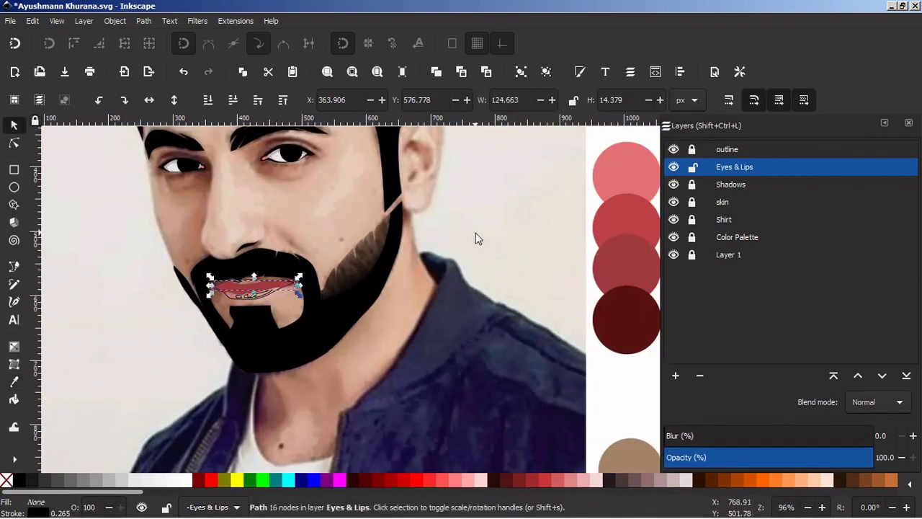
pyautogui.press('d')
pyautogui.press('s')
pyautogui.press('+')
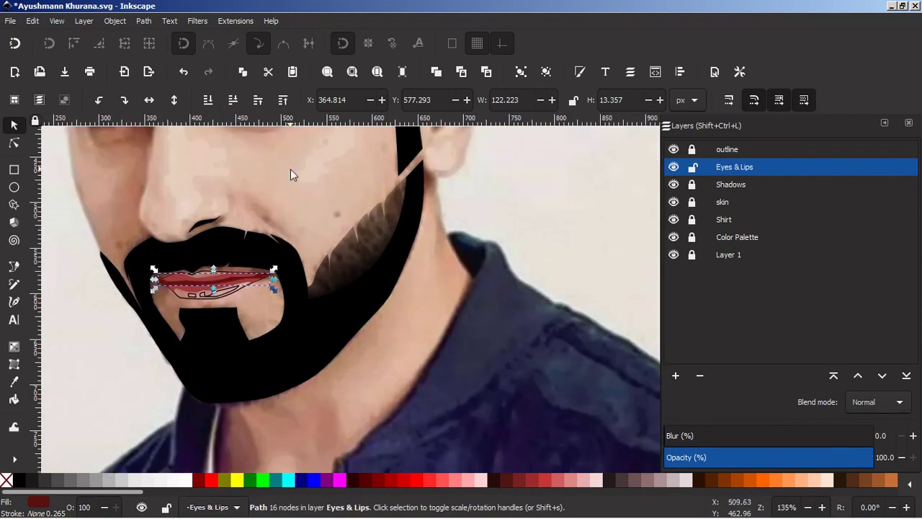
pyautogui.press('Escape')
pyautogui.press('-')
pyautogui.press('-')
pyautogui.press('d')
pyautogui.press('s')
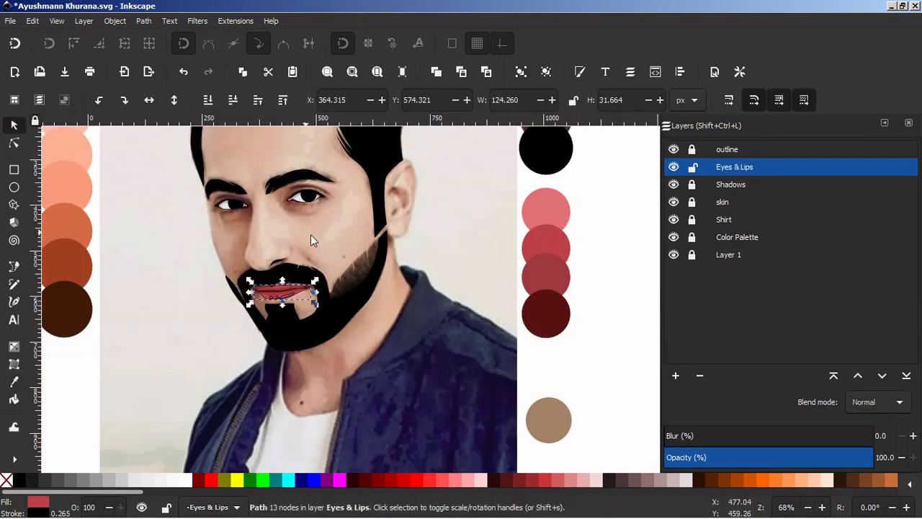
pyautogui.press('+')
pyautogui.press('+')
pyautogui.press('Escape')
# Fill the small lower-lip highlight shape pink from the palette.
pyautogui.keyDown('alt'); pyautogui.click(180, 281); pyautogui.keyUp('alt')
pyautogui.press('-')
pyautogui.press('-')
pyautogui.press('d')
pyautogui.click(542, 204)
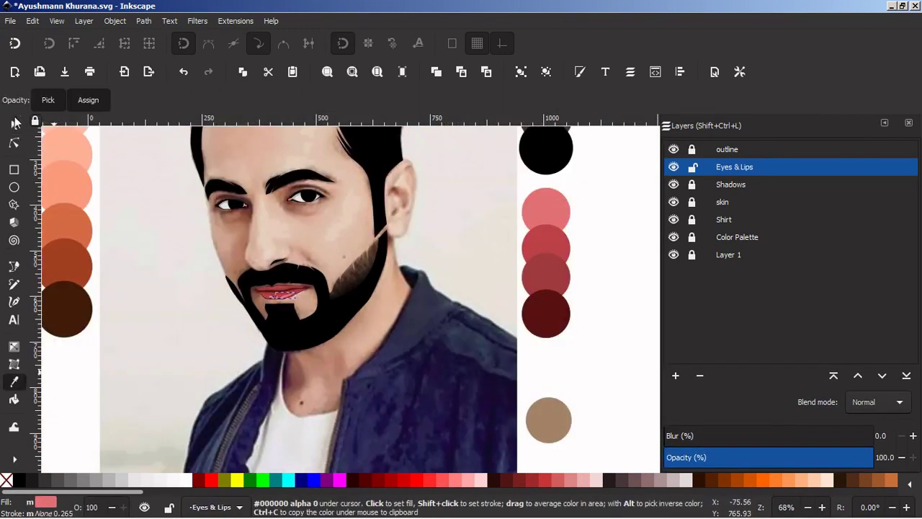
pyautogui.press('s')
pyautogui.press('+')
pyautogui.press('+')
pyautogui.keyDown('alt'); pyautogui.click(180, 277); pyautogui.keyUp('alt')
pyautogui.press('Escape')
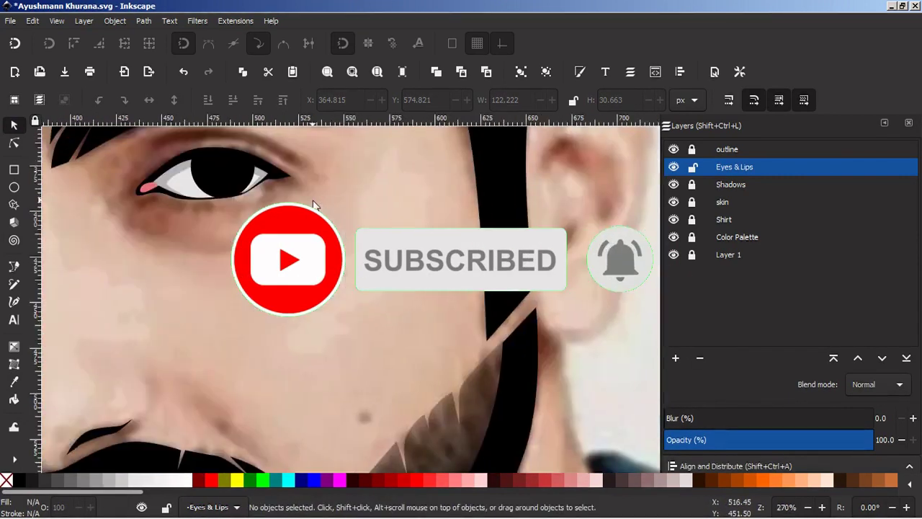
# Select the irises and shrink them to fit inside the eyes.
pyautogui.click(323, 178)
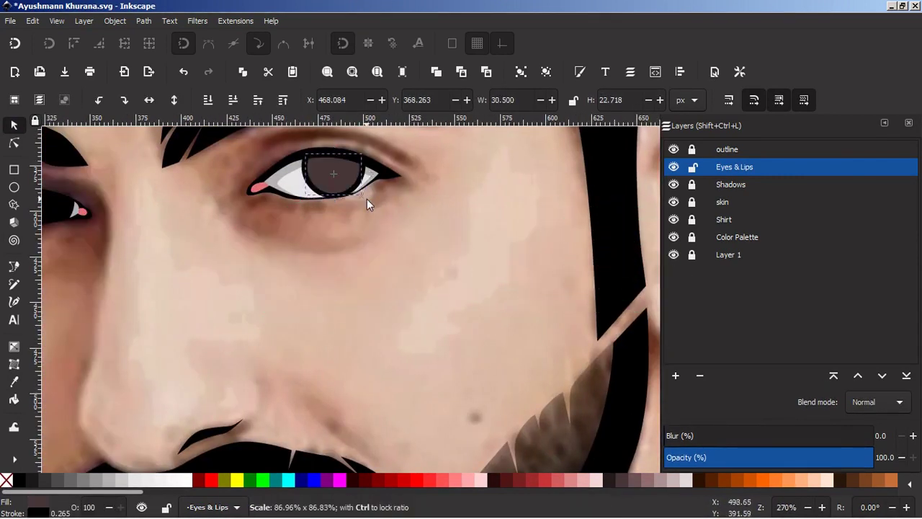
pyautogui.press('Escape')
pyautogui.hscroll(-4, 159, 206)
pyautogui.click(159, 207)
pyautogui.press('d')
pyautogui.press('s')
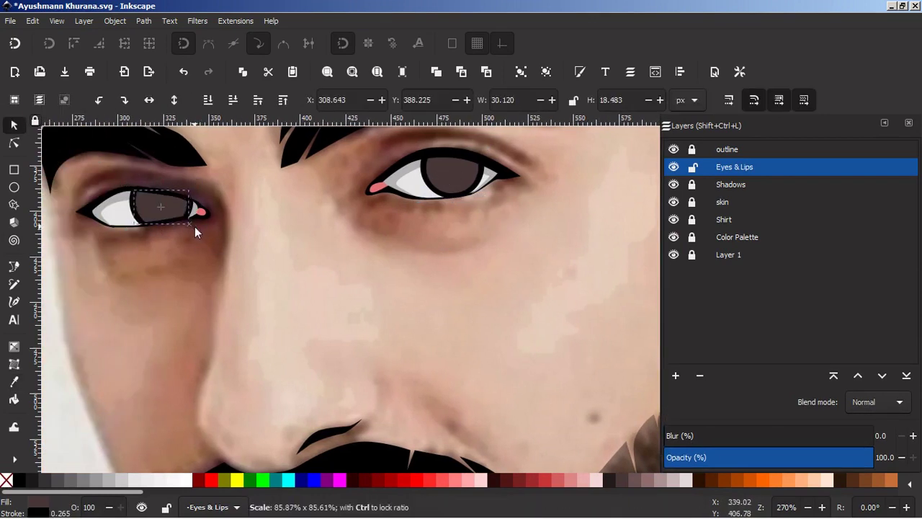
pyautogui.press('Escape')
pyautogui.click(480, 194)
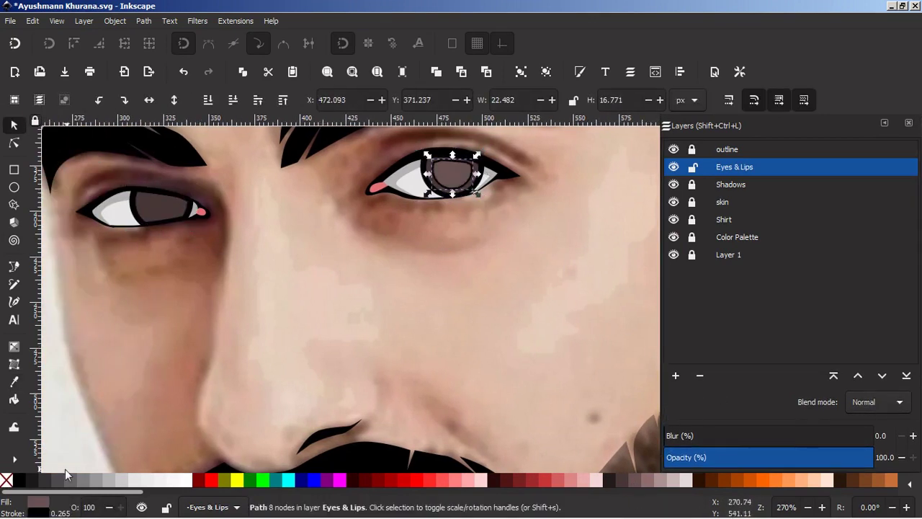
pyautogui.press('Escape')
pyautogui.click(155, 202)
pyautogui.moveTo(197, 229); pyautogui.dragTo(186, 225)
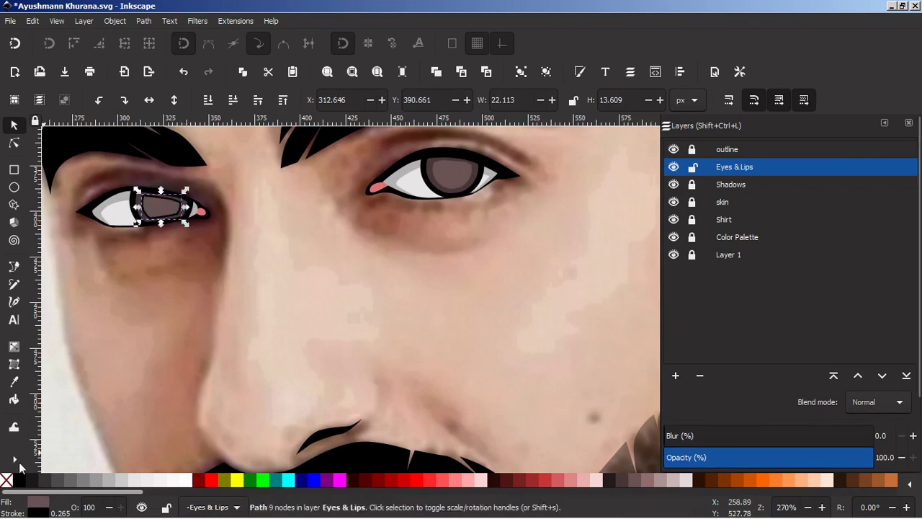
pyautogui.press('Escape')
# Draw a black pupil circle in the left iris and duplicate it into the other eye.
pyautogui.click(674, 166)
pyautogui.press('+')
pyautogui.scroll(2, 191, 254)
pyautogui.press('e')
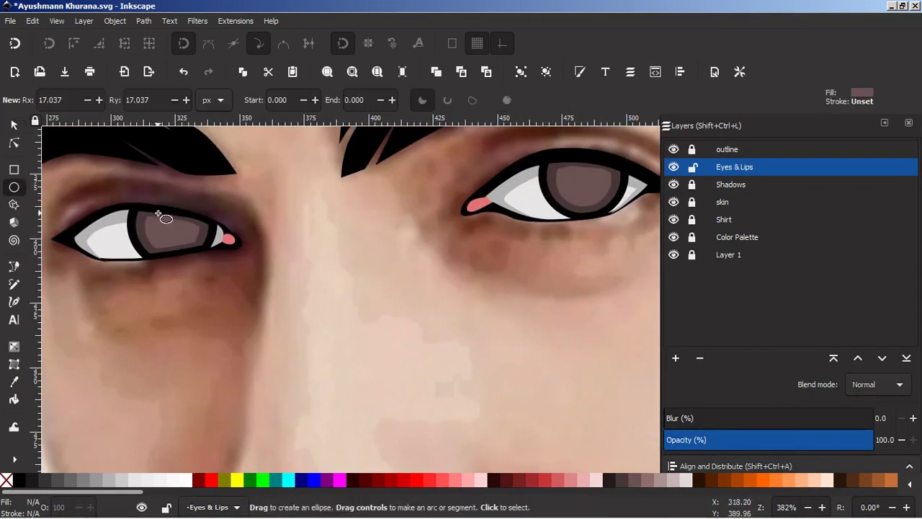
pyautogui.moveTo(161, 211)
pyautogui.mouseDown()
pyautogui.moveTo(189, 242)
pyautogui.moveTo(617, 168)
pyautogui.mouseUp()
pyautogui.press('d')
pyautogui.click(58, 177)
pyautogui.press('s')
pyautogui.hotkey('ctrl', 'd')
pyautogui.click(423, 296)
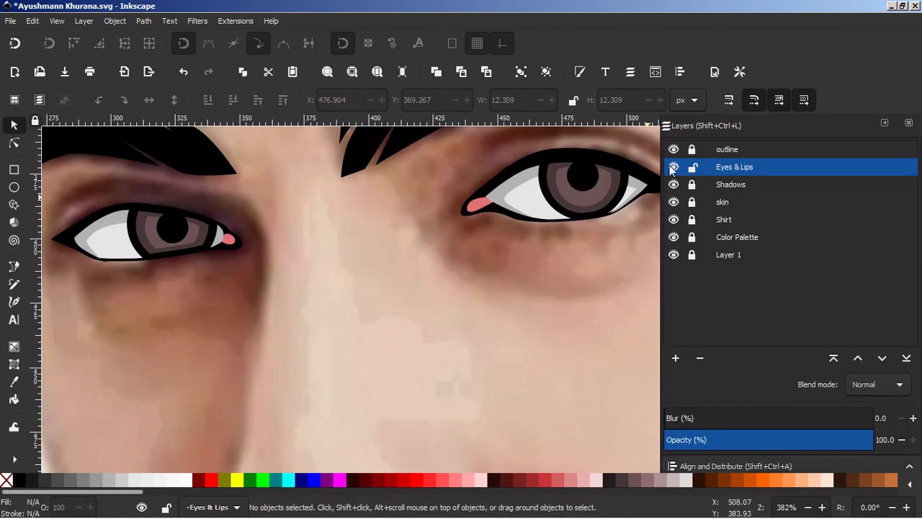
# Draw a small white highlight dot in the eye with the Ellipse tool.
pyautogui.press('e')
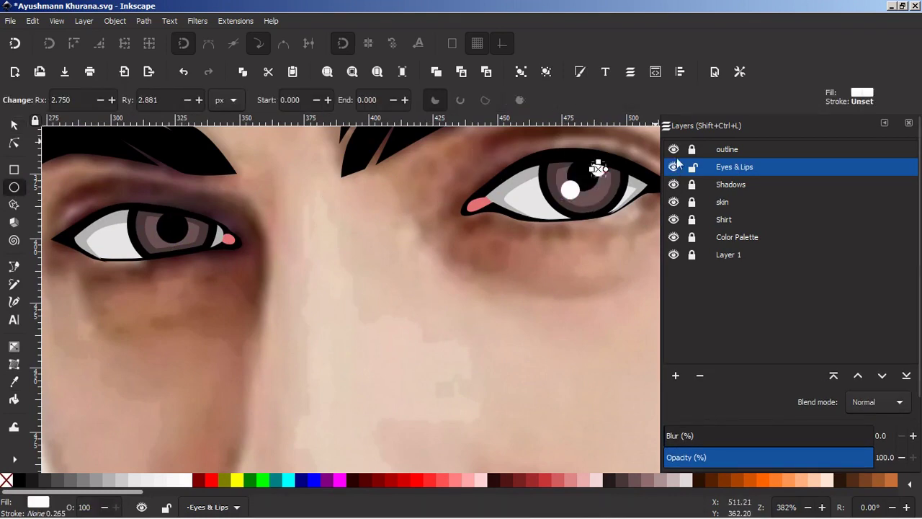
pyautogui.moveTo(158, 233); pyautogui.dragTo(168, 242)
pyautogui.press('Escape')
# Clear the selection, zoom out to the whole face and make the skin layer active.
pyautogui.press('s')
pyautogui.press('5')
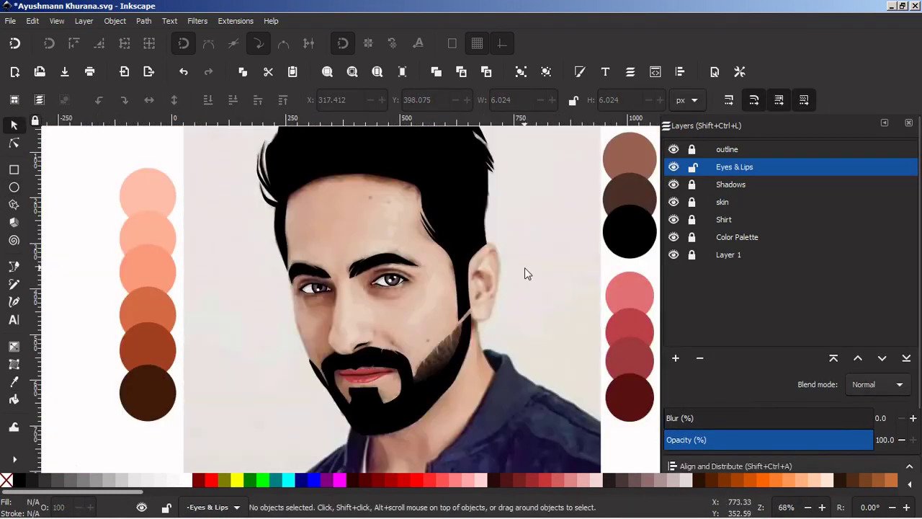
pyautogui.click(722, 201)
pyautogui.scroll(4, 355, 207)
pyautogui.scroll(-1, 355, 207)
# Trace the skin outline with Bezier nodes along the face edge, jaw and chin.
pyautogui.press('b')
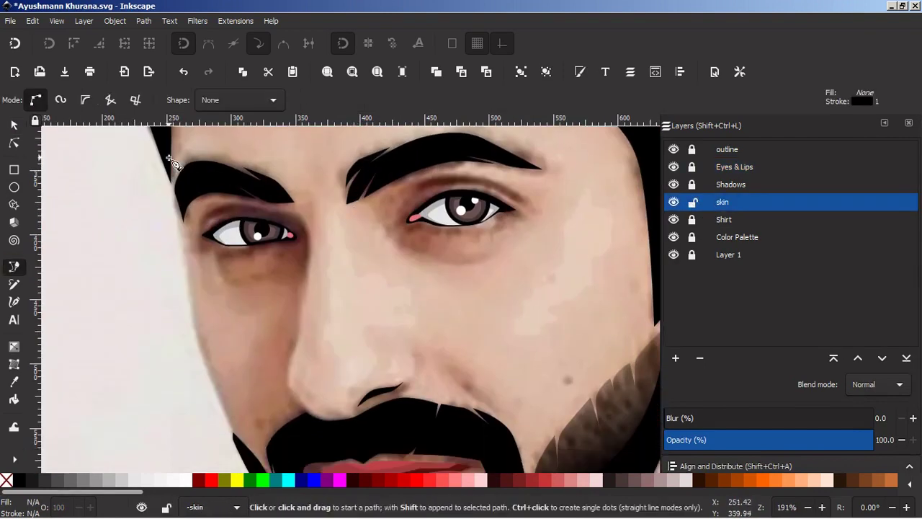
pyautogui.click(166, 160)
pyautogui.click(176, 195)
pyautogui.scroll(-5, 216, 317)
pyautogui.click(232, 290)
pyautogui.scroll(-2, 233, 291)
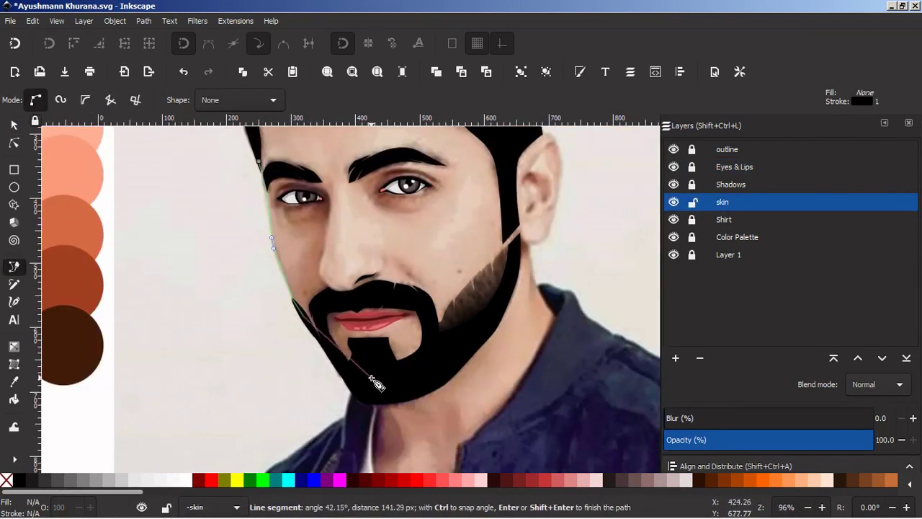
pyautogui.click(379, 339)
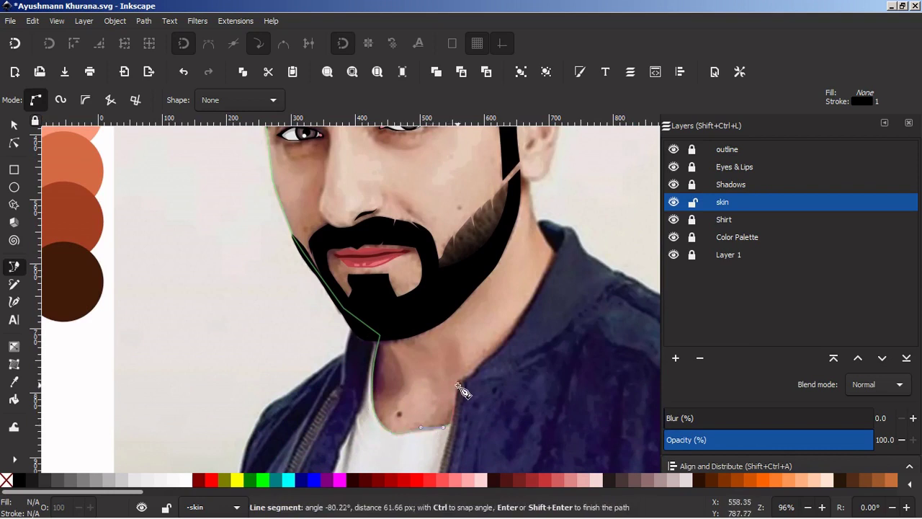
# Continue the outline down the neck to the collar, up past the ear, and close it.
pyautogui.click(553, 253)
pyautogui.scroll(2, 552, 253)
pyautogui.click(534, 275)
pyautogui.click(531, 244)
pyautogui.hscroll(1, 533, 237)
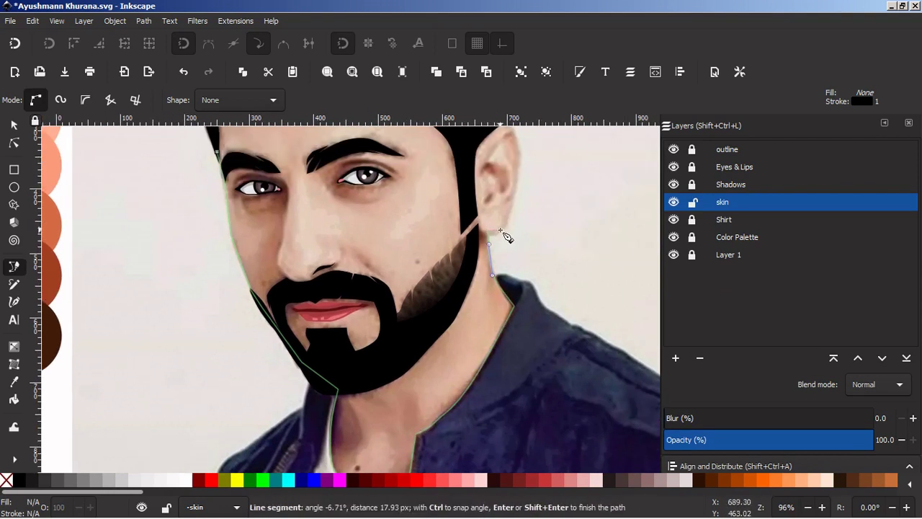
pyautogui.click(517, 191)
pyautogui.scroll(1, 524, 186)
pyautogui.scroll(1, 522, 169)
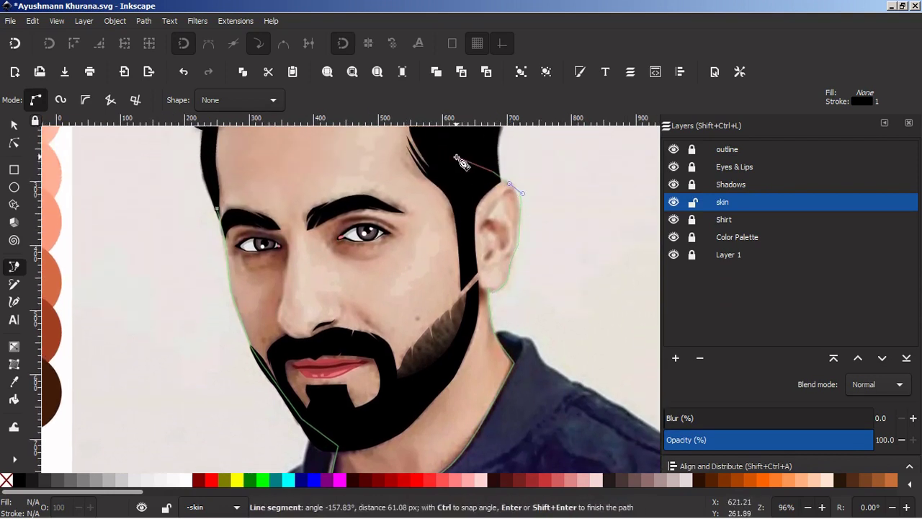
pyautogui.scroll(1, 461, 162)
pyautogui.click(422, 123)
# Adjust the ear nodes of the skin outline with the Node tool, then deselect.
pyautogui.click(216, 291)
pyautogui.press('n')
pyautogui.scroll(3, 335, 180)
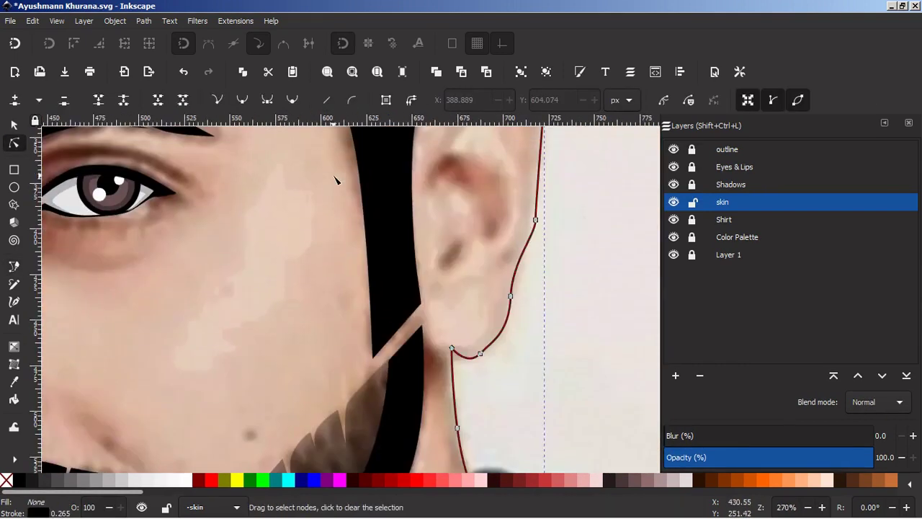
pyautogui.scroll(3, 336, 180)
pyautogui.moveTo(464, 220); pyautogui.dragTo(461, 229)
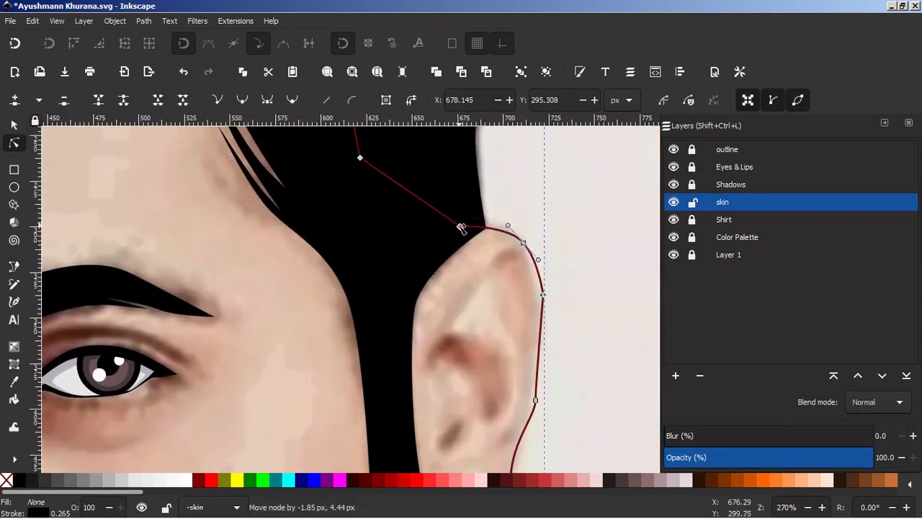
pyautogui.scroll(-1, 461, 229)
pyautogui.press('s')
pyautogui.press('Escape')
pyautogui.scroll(-1, 238, 254)
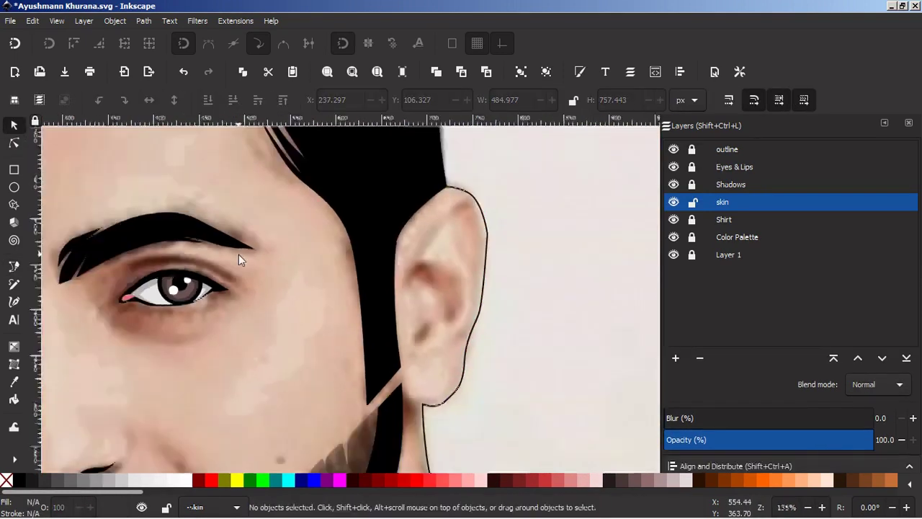
pyautogui.scroll(-2, 238, 255)
pyautogui.scroll(2, 427, 304)
pyautogui.scroll(1, 141, 257)
# Draw a neck shape from under the jaw and chin down the neck.
pyautogui.press('b')
pyautogui.click(409, 157)
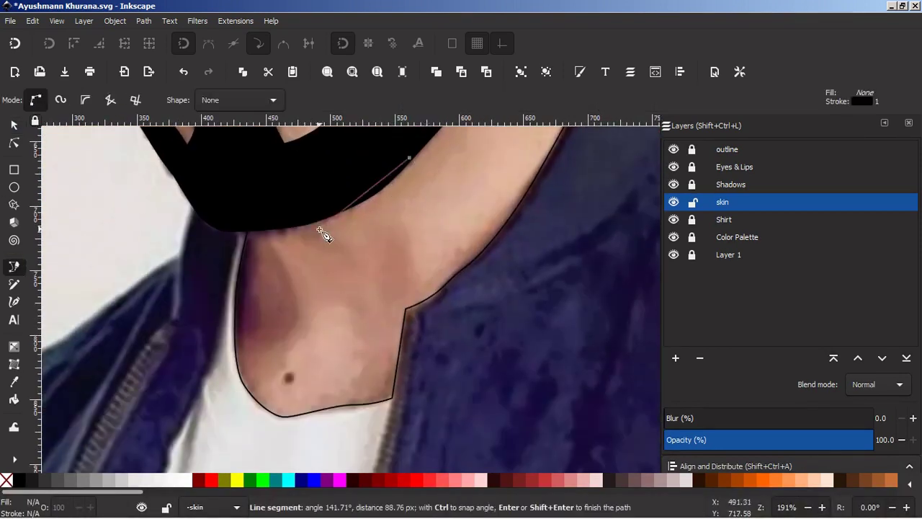
pyautogui.click(361, 214)
pyautogui.click(262, 237)
pyautogui.click(237, 433)
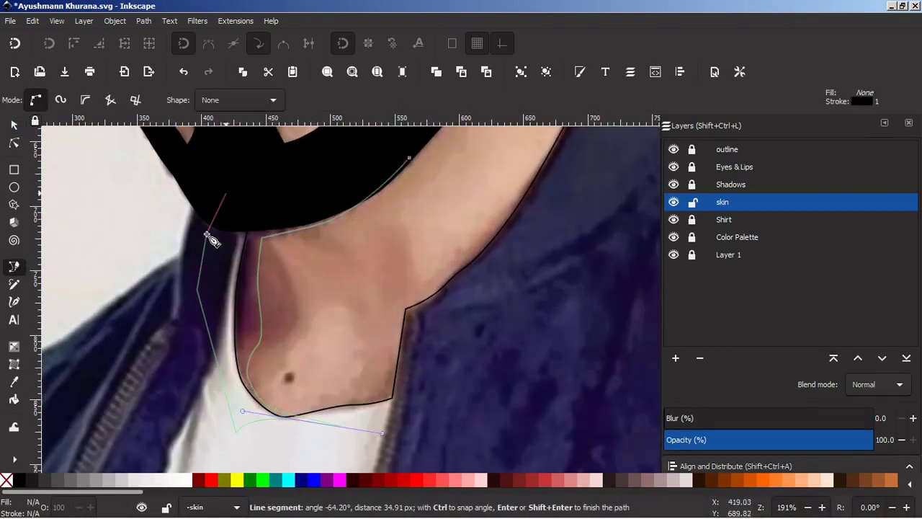
pyautogui.press('Return')
# Trace and close the small gap shape below the ear.
pyautogui.scroll(-2, 462, 288)
pyautogui.click(338, 350)
pyautogui.moveTo(374, 339); pyautogui.dragTo(384, 317)
pyautogui.click(409, 258)
pyautogui.click(338, 350)
# Draw and close a curved neck path following the jaw edge.
pyautogui.scroll(-2, 343, 356)
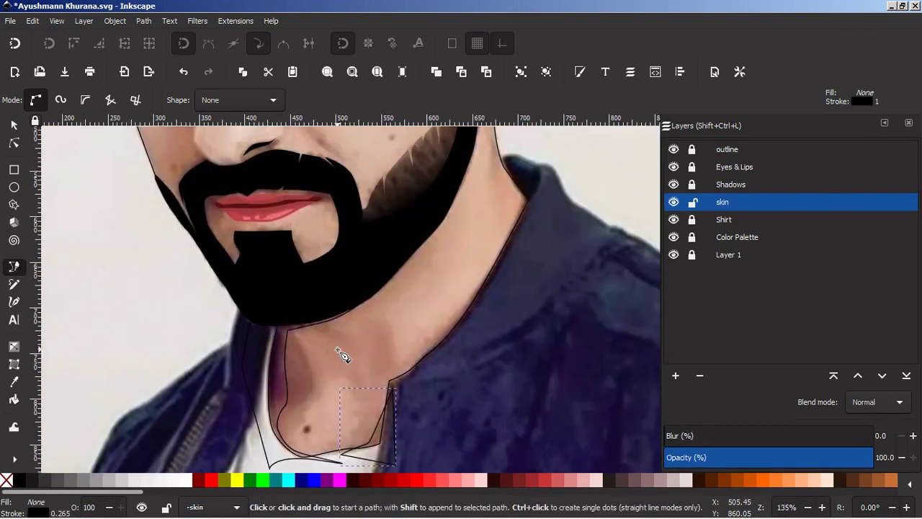
pyautogui.scroll(2, 456, 181)
pyautogui.scroll(3, 354, 207)
pyautogui.click(353, 205)
pyautogui.moveTo(390, 183); pyautogui.dragTo(414, 205)
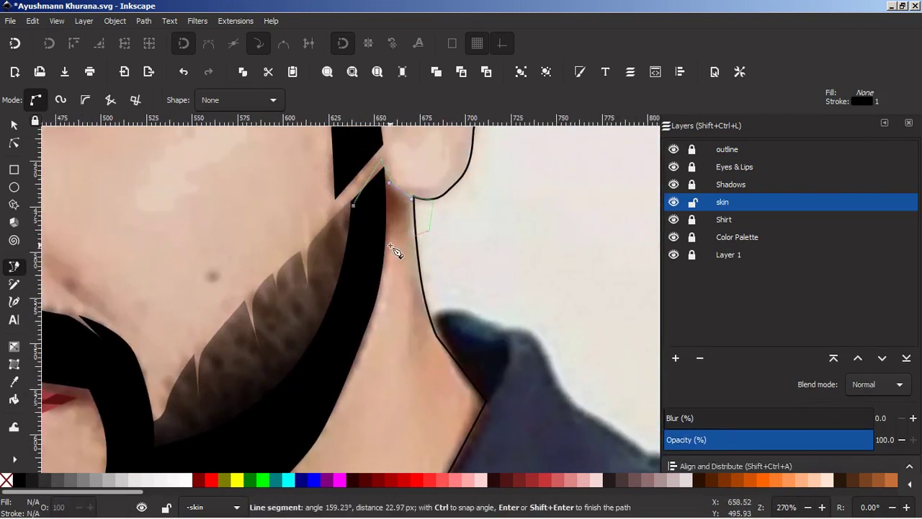
pyautogui.moveTo(368, 365); pyautogui.dragTo(346, 403)
pyautogui.click(353, 206)
# Start a curved path along the forehead hairline.
pyautogui.scroll(-3, 498, 242)
pyautogui.scroll(1, 196, 226)
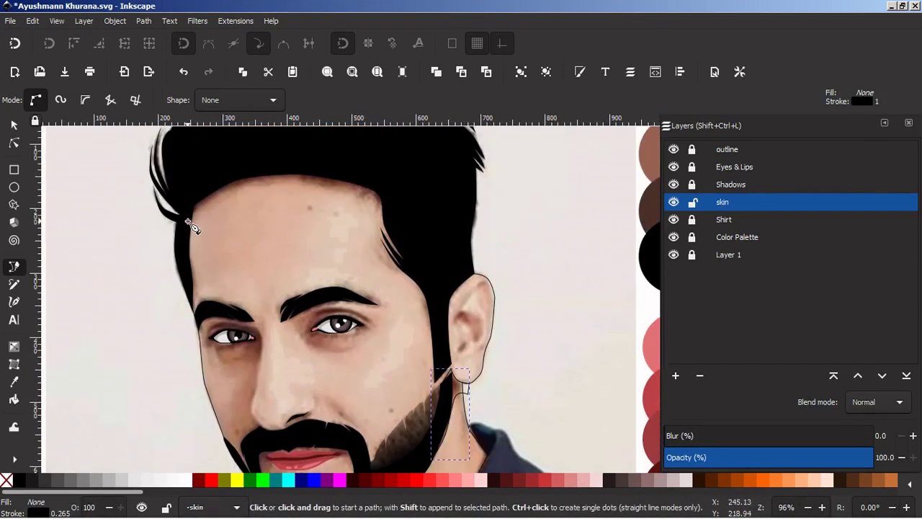
pyautogui.moveTo(220, 183); pyautogui.dragTo(311, 180)
pyautogui.click(397, 159)
# Complete the forehead path around the left eyebrow and down the face edge.
pyautogui.press('Return')
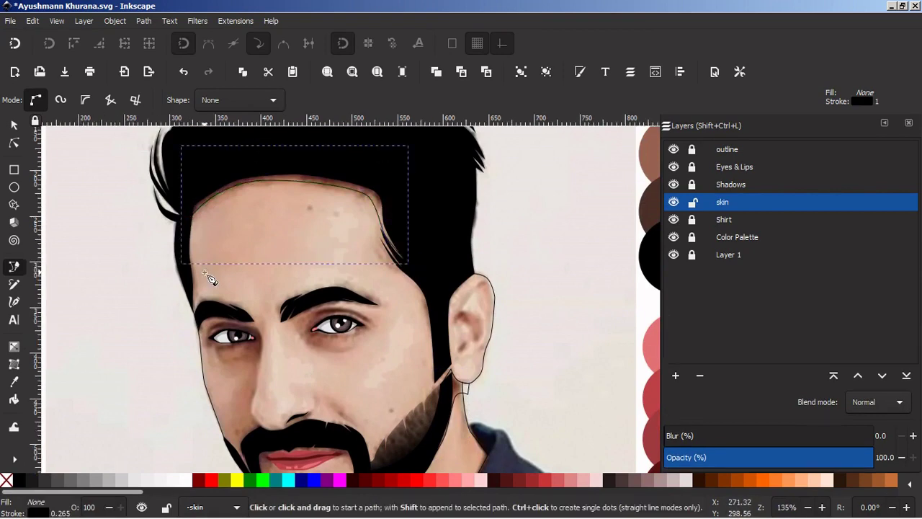
pyautogui.scroll(2, 211, 278)
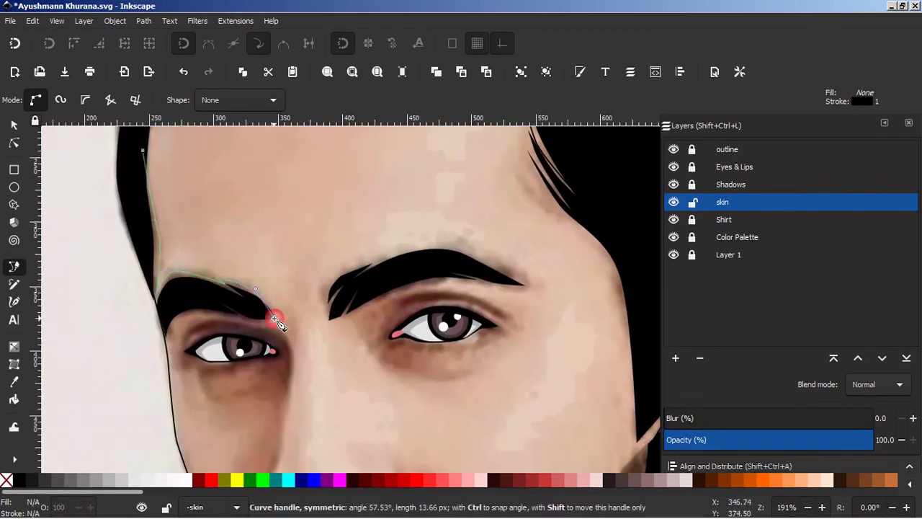
pyautogui.moveTo(280, 324); pyautogui.dragTo(281, 324)
pyautogui.scroll(2, 336, 230)
pyautogui.click(128, 248)
pyautogui.click(82, 336)
pyautogui.scroll(-3, 101, 213)
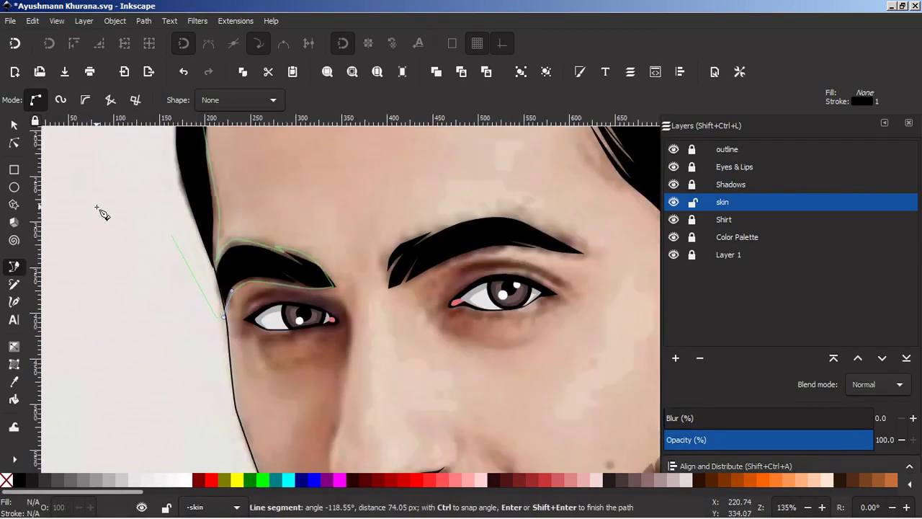
pyautogui.press('Return')
# Draw a closed path around the left eye socket, check its nodes, then deselect.
pyautogui.scroll(-1, 217, 231)
pyautogui.scroll(4, 302, 231)
pyautogui.click(145, 236)
pyautogui.moveTo(338, 215); pyautogui.dragTo(351, 231)
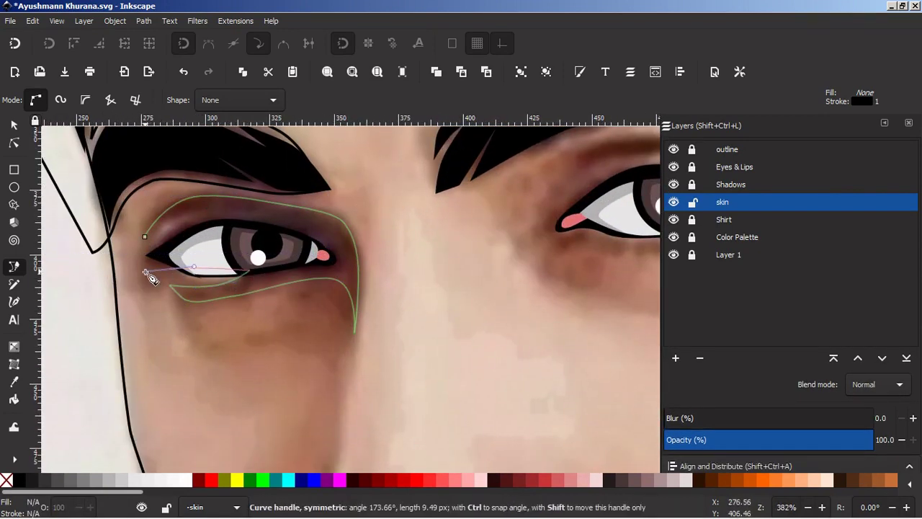
pyautogui.moveTo(186, 234); pyautogui.dragTo(223, 220)
pyautogui.press('n')
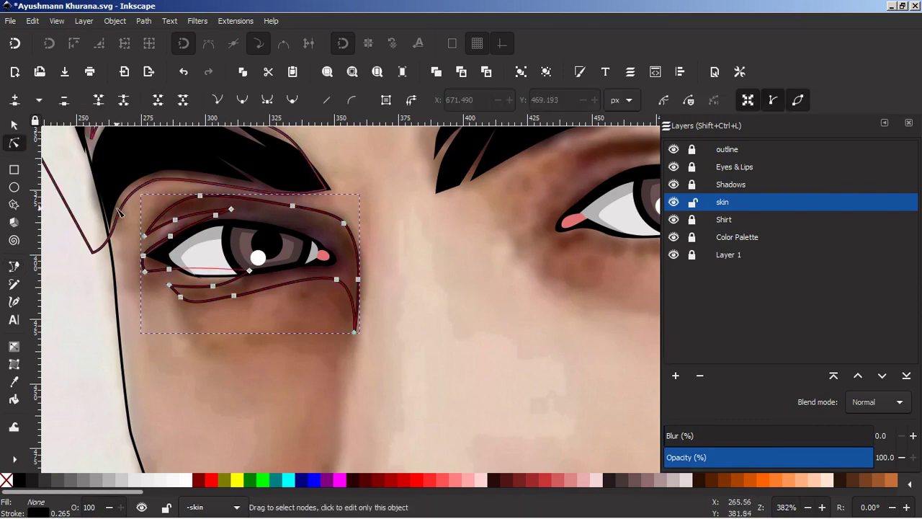
pyautogui.press('s')
pyautogui.press('Escape')
pyautogui.hscroll(2, 462, 317)
# Trace and close curved outlines for the right eyebrow and its eyelid crease.
pyautogui.scroll(4, 462, 317)
pyautogui.hscroll(4, 461, 317)
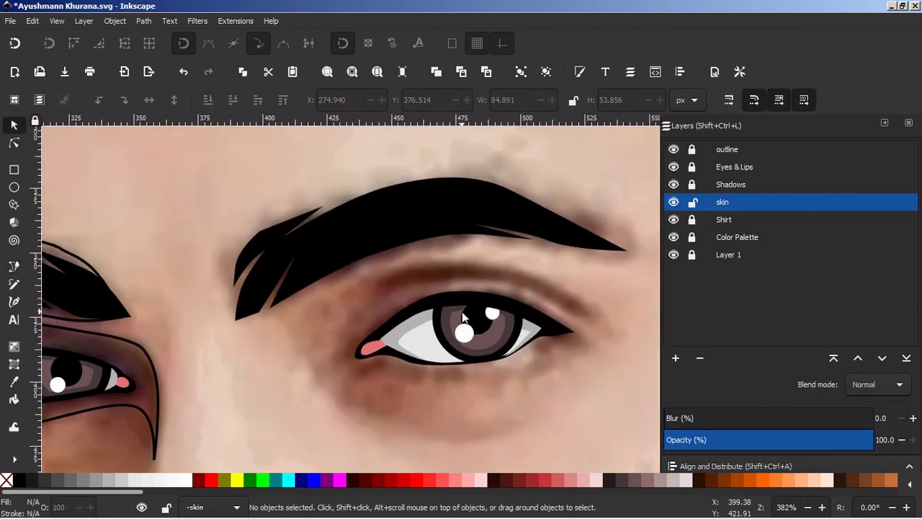
pyautogui.press('b')
pyautogui.moveTo(490, 175); pyautogui.dragTo(507, 180)
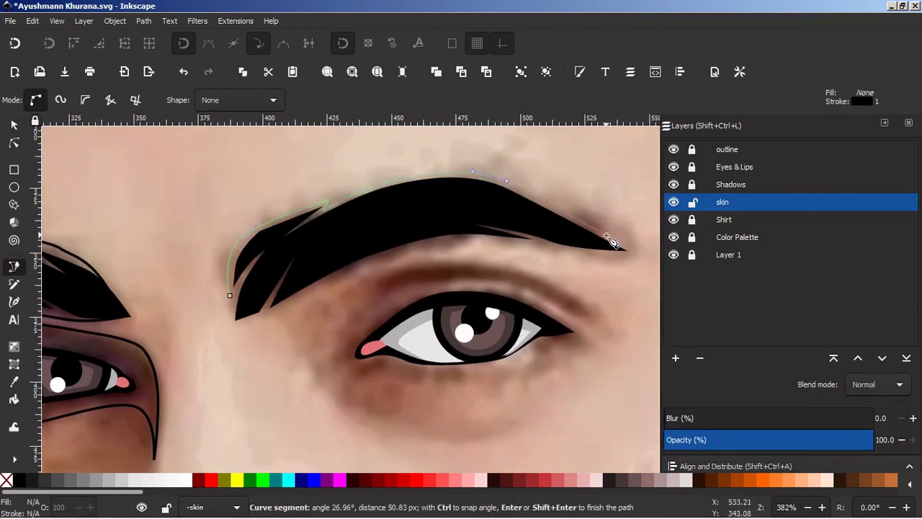
pyautogui.moveTo(465, 238); pyautogui.dragTo(371, 262)
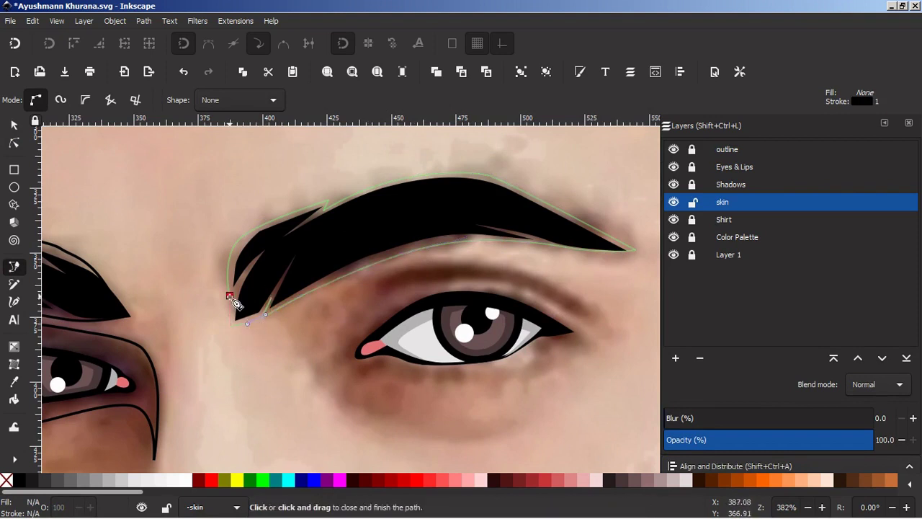
pyautogui.click(230, 296)
pyautogui.scroll(-2, 238, 295)
pyautogui.click(360, 239)
pyautogui.moveTo(560, 225); pyautogui.dragTo(597, 249)
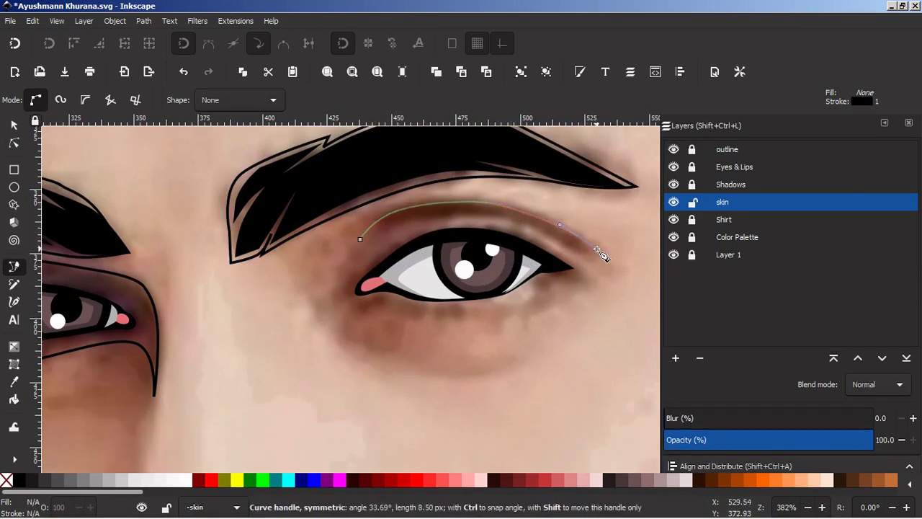
pyautogui.click(443, 214)
# Trace the shadow shape over the right upper eyelid and outer corner.
pyautogui.click(360, 239)
pyautogui.click(341, 284)
pyautogui.moveTo(432, 229); pyautogui.dragTo(451, 226)
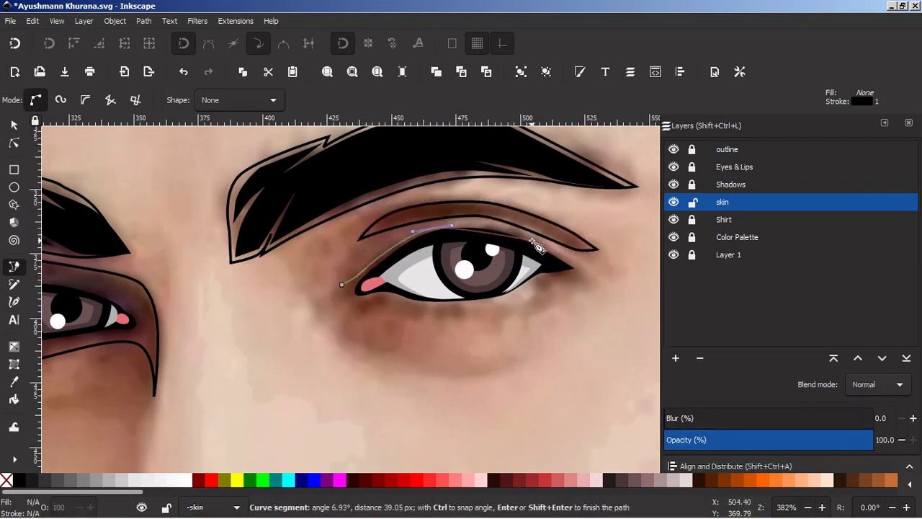
pyautogui.moveTo(534, 241); pyautogui.dragTo(592, 268)
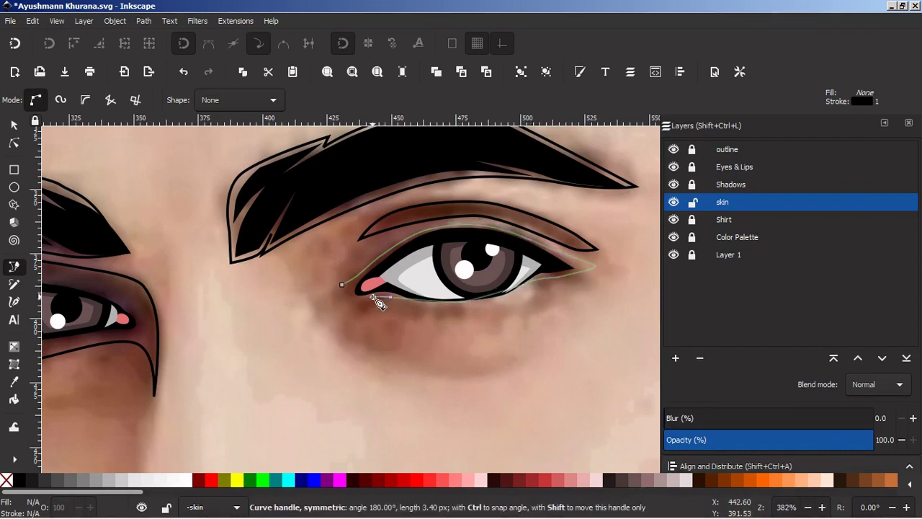
pyautogui.moveTo(376, 301); pyautogui.dragTo(378, 302)
# Close shapes above the mustache and beside its left side.
pyautogui.scroll(-10, 342, 274)
pyautogui.moveTo(255, 371); pyautogui.dragTo(282, 333)
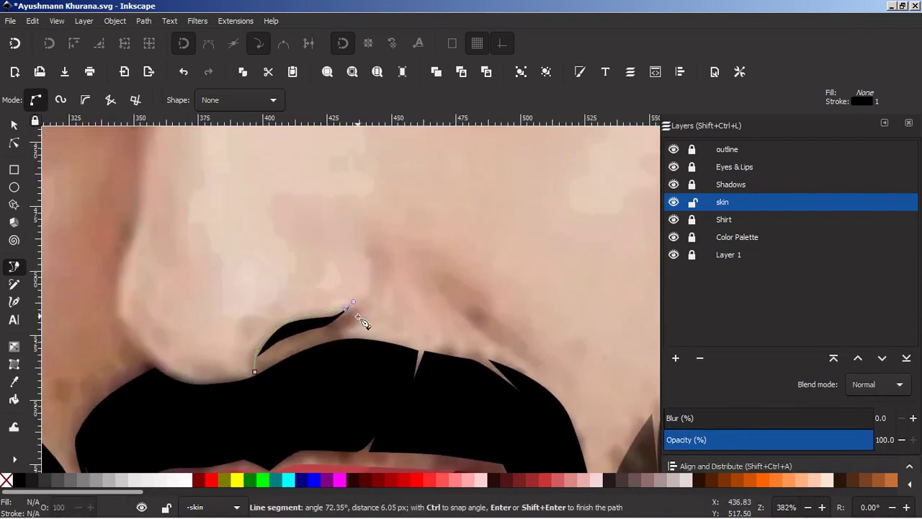
pyautogui.click(255, 372)
pyautogui.press('-')
pyautogui.click(229, 313)
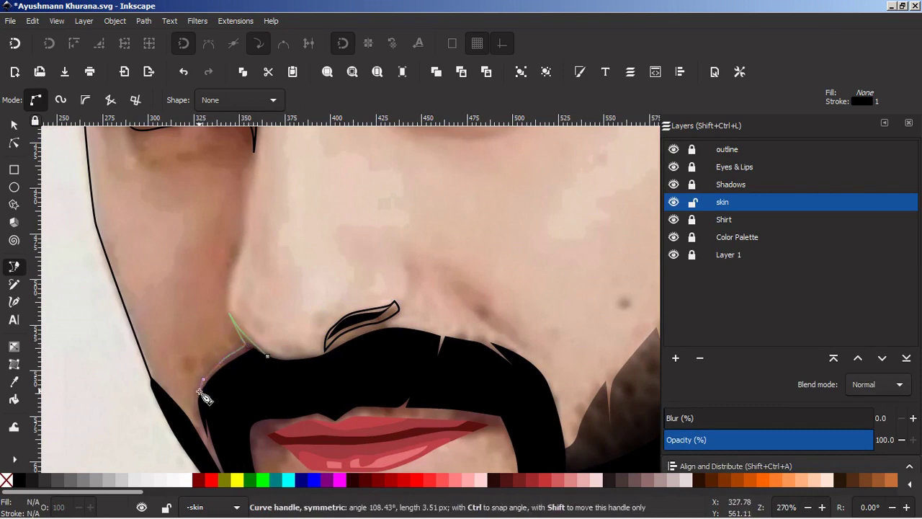
pyautogui.click(268, 358)
pyautogui.scroll(-5, 473, 303)
pyautogui.hscroll(5, 478, 247)
pyautogui.scroll(5, 478, 248)
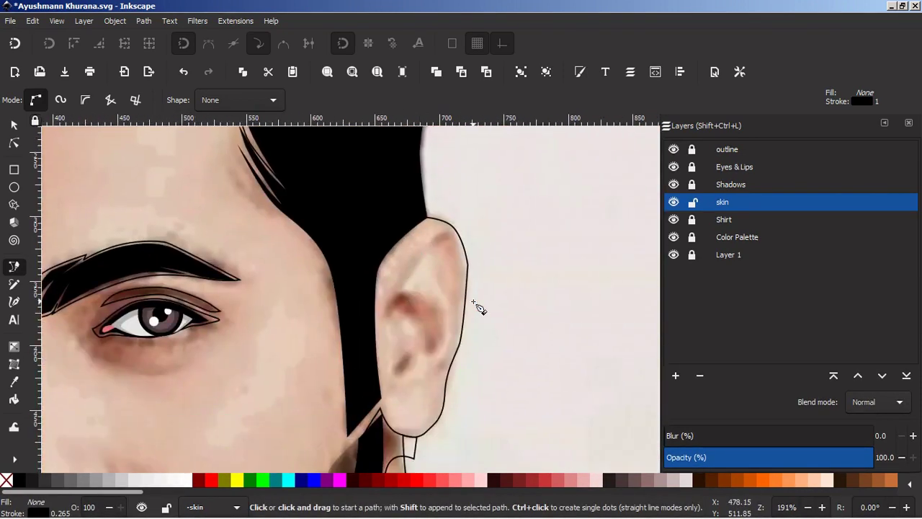
# Trace three inner-ear detail shapes, including a small tear shape, then return to the Selector.
pyautogui.click(337, 325)
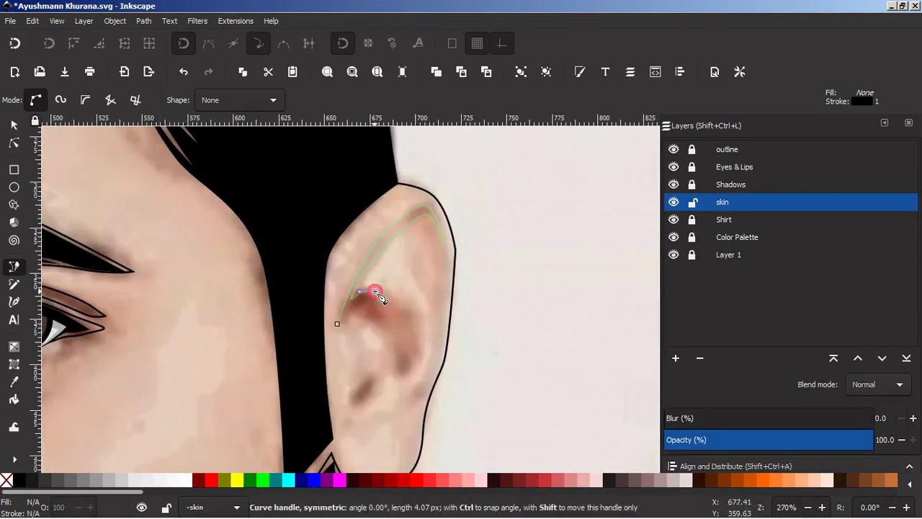
pyautogui.click(337, 326)
pyautogui.press('+')
pyautogui.click(379, 282)
pyautogui.click(349, 321)
pyautogui.click(379, 282)
pyautogui.moveTo(412, 229); pyautogui.dragTo(425, 289)
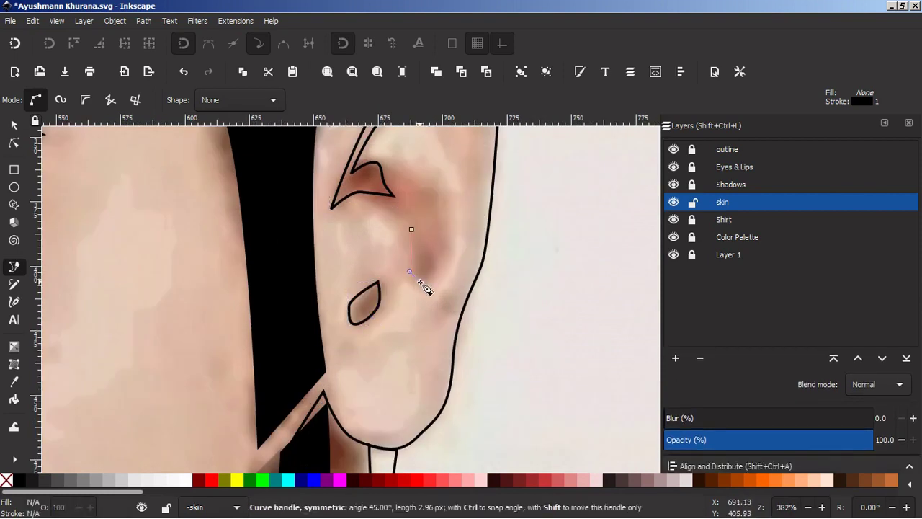
pyautogui.click(412, 230)
pyautogui.scroll(-3, 422, 237)
pyautogui.scroll(2, 423, 243)
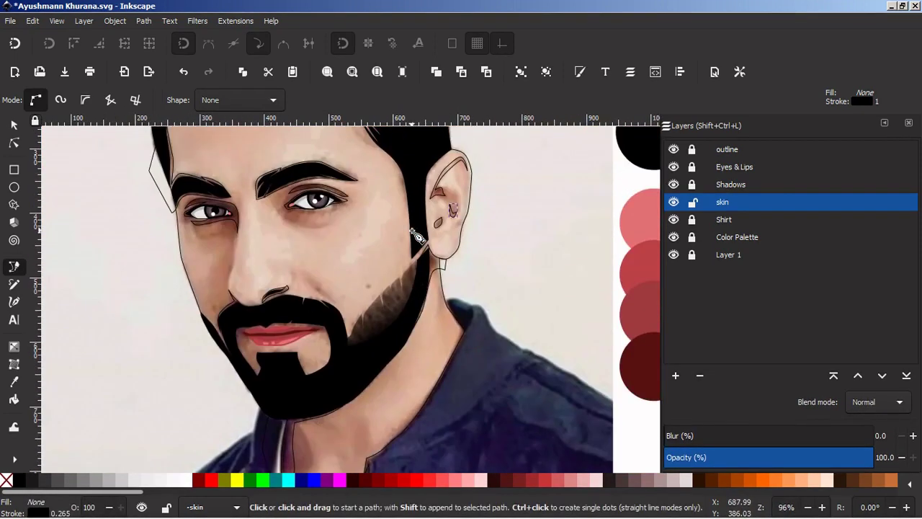
pyautogui.press('s')
pyautogui.click(397, 286)
# Select all the traced paths on the skin layer.
pyautogui.press('Escape')
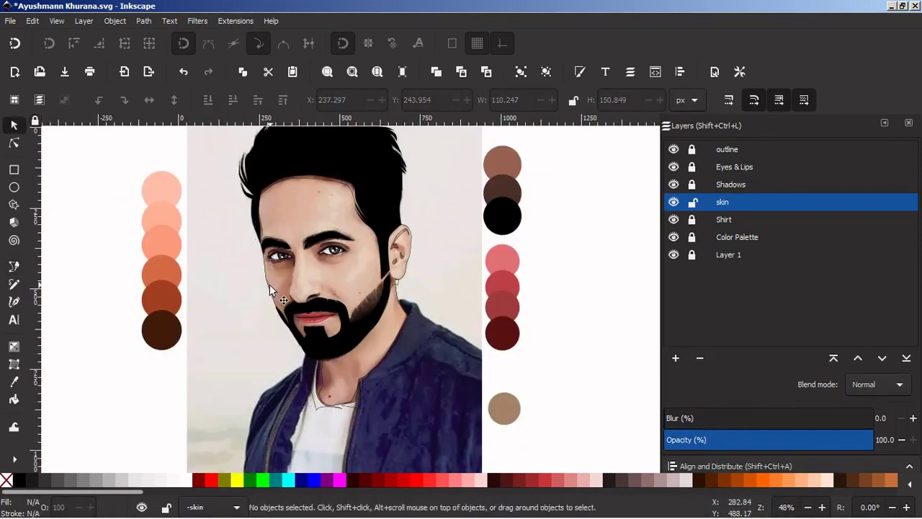
pyautogui.click(397, 287)
pyautogui.press('Escape')
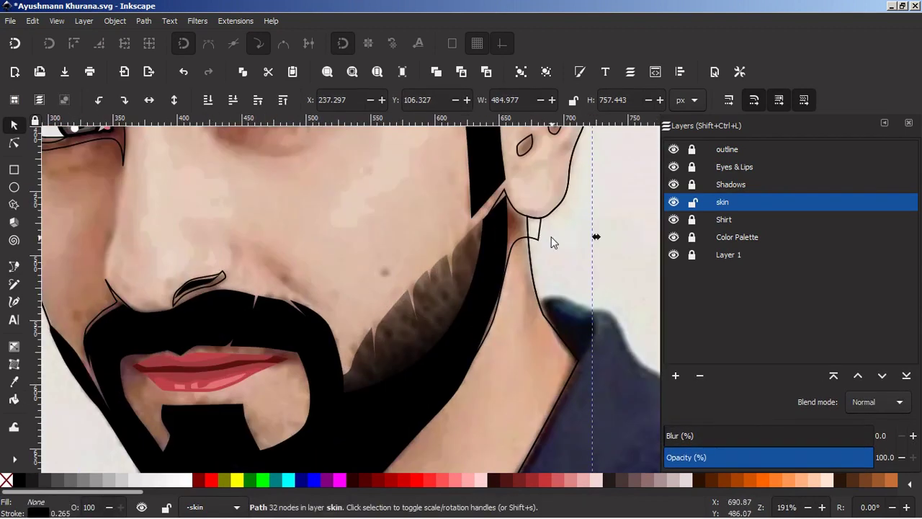
pyautogui.click(355, 278)
pyautogui.scroll(4, 355, 278)
pyautogui.press('Escape')
pyautogui.scroll(-5, 556, 331)
pyautogui.click(393, 288)
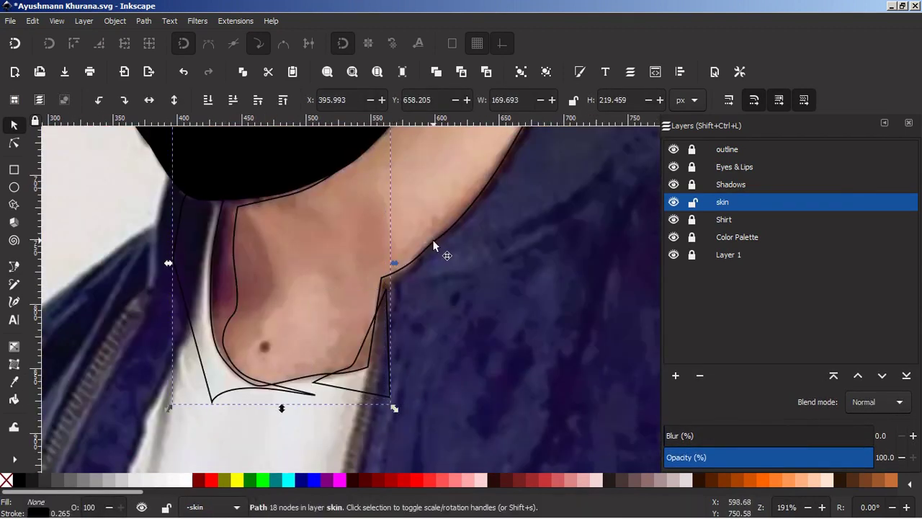
pyautogui.click(211, 399)
pyautogui.scroll(-3, 460, 361)
pyautogui.press('Escape')
pyautogui.scroll(-2, 419, 353)
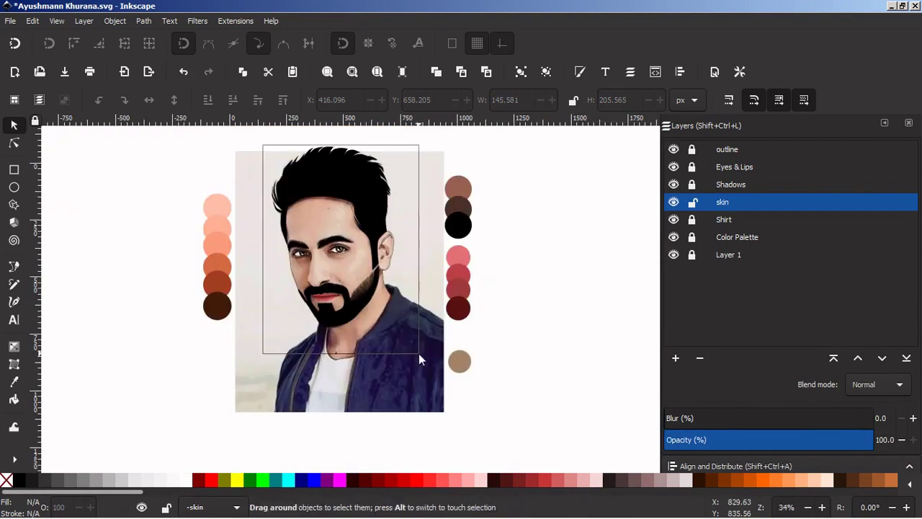
pyautogui.hotkey('ctrl', 'a')
# Fill the selected shapes dark brown using the Dropper.
pyautogui.press('d')
pyautogui.click(216, 306)
pyautogui.press('Escape')
pyautogui.press('s')
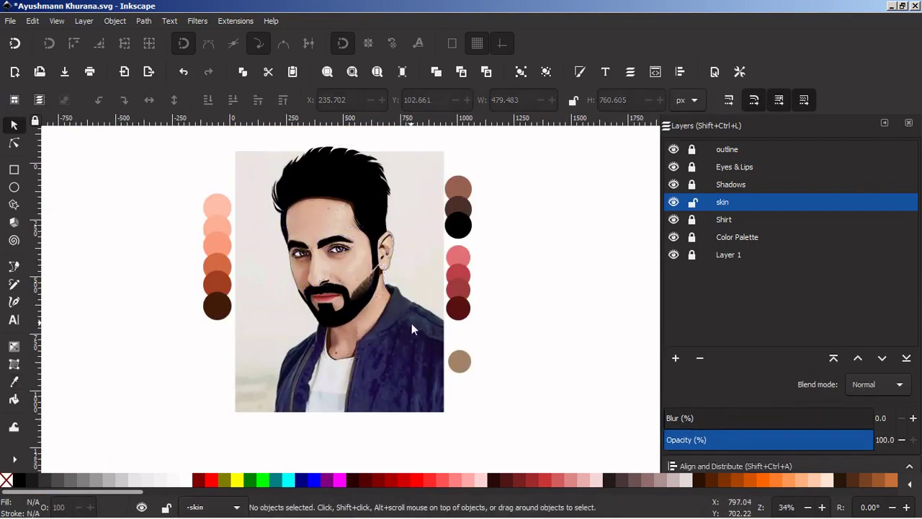
# Rubber-band the facial detail shapes and move them to the Shadows layer.
pyautogui.scroll(1, 411, 323)
pyautogui.scroll(-1, 411, 323)
pyautogui.moveTo(258, 147); pyautogui.dragTo(418, 378)
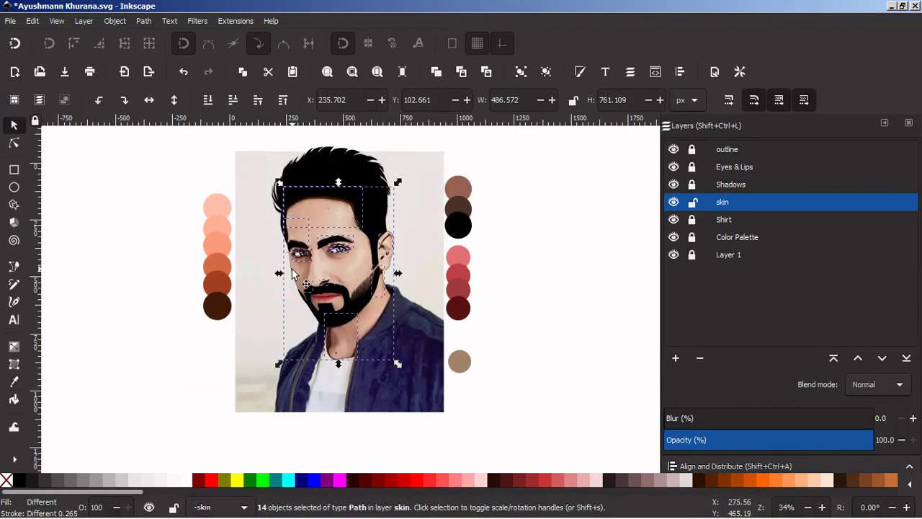
pyautogui.hotkey('shift', 'pageup')
pyautogui.click(507, 342)
pyautogui.click(723, 202)
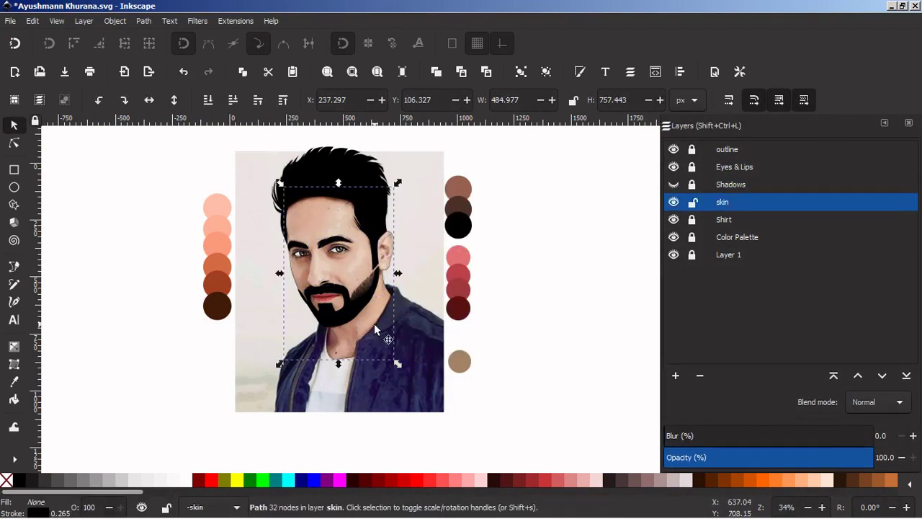
pyautogui.click(629, 246)
pyautogui.scroll(2, 410, 262)
# Start a skin path on the forehead, curving along the hairline toward the left eye.
pyautogui.press('b')
pyautogui.scroll(2, 223, 267)
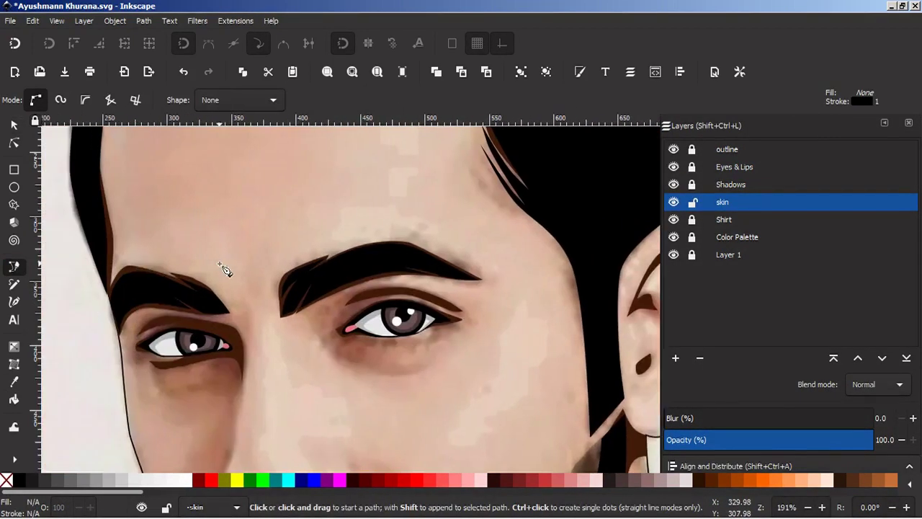
pyautogui.scroll(1, 224, 268)
pyautogui.click(224, 269)
pyautogui.click(511, 266)
pyautogui.moveTo(246, 198); pyautogui.dragTo(143, 233)
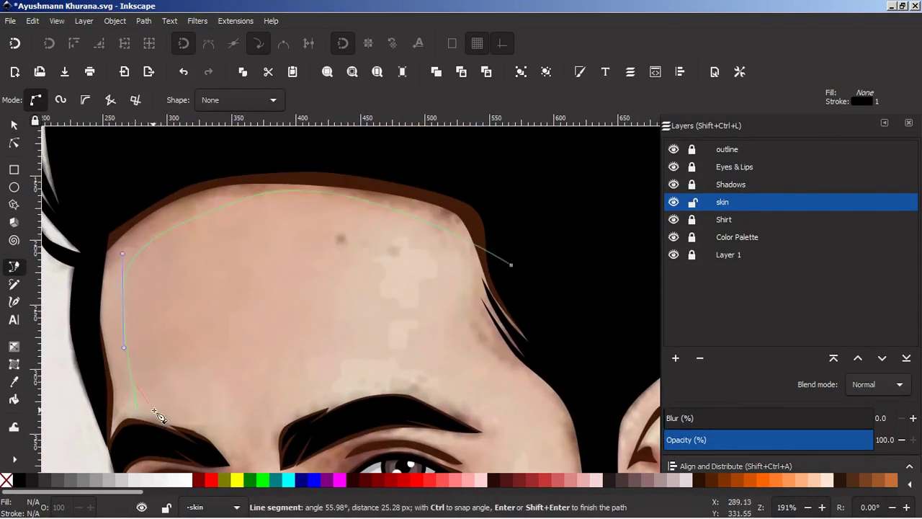
pyautogui.moveTo(212, 441); pyautogui.dragTo(212, 441)
# Continue the path under the left eye to its outer corner and finish it.
pyautogui.scroll(1, 214, 378)
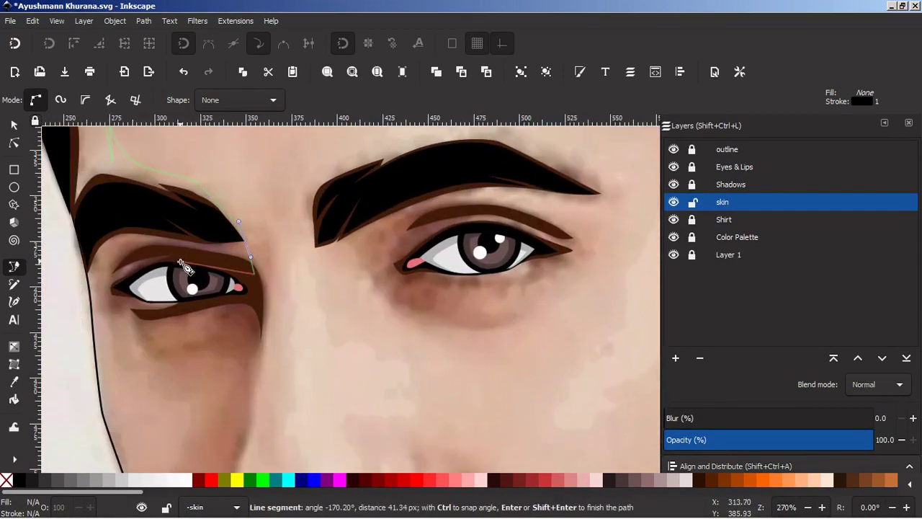
pyautogui.scroll(1, 185, 267)
pyautogui.click(341, 341)
pyautogui.moveTo(327, 300); pyautogui.dragTo(288, 297)
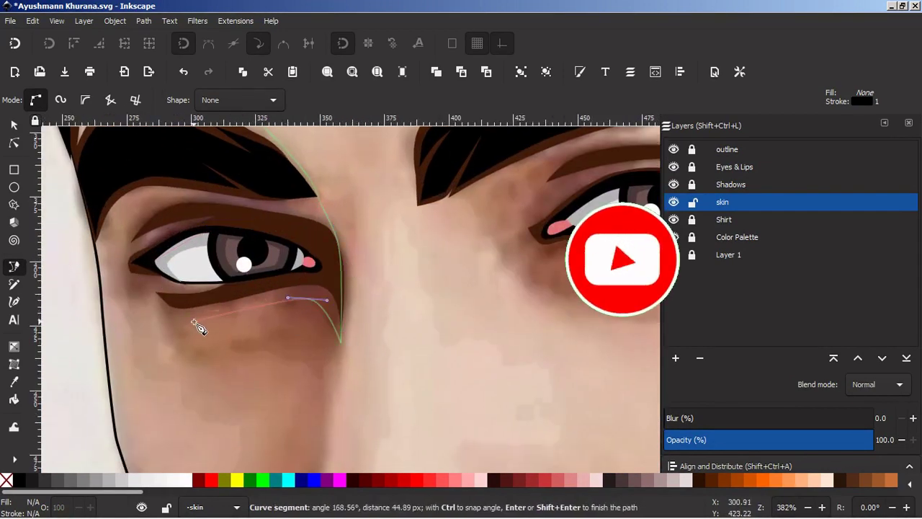
pyautogui.moveTo(150, 287); pyautogui.dragTo(127, 296)
pyautogui.click(124, 258)
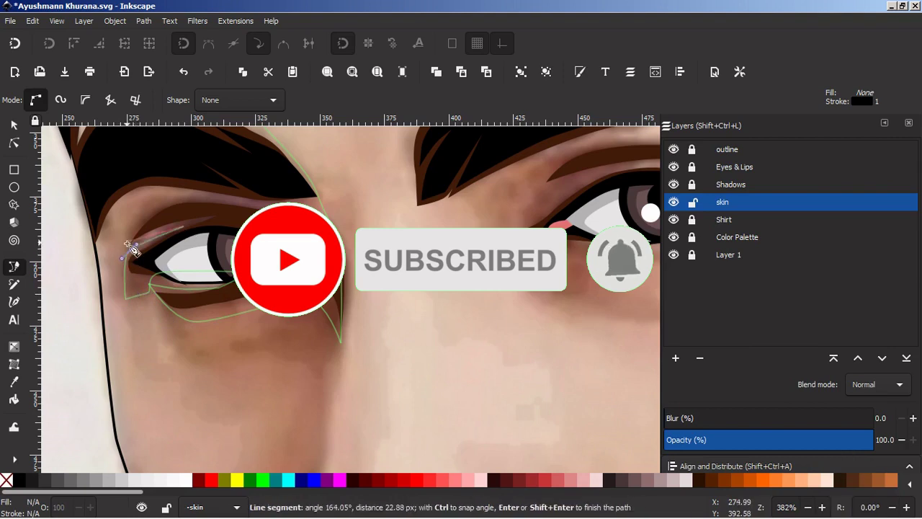
pyautogui.scroll(-1, 131, 249)
pyautogui.scroll(-1, 97, 247)
pyautogui.scroll(-2, 153, 189)
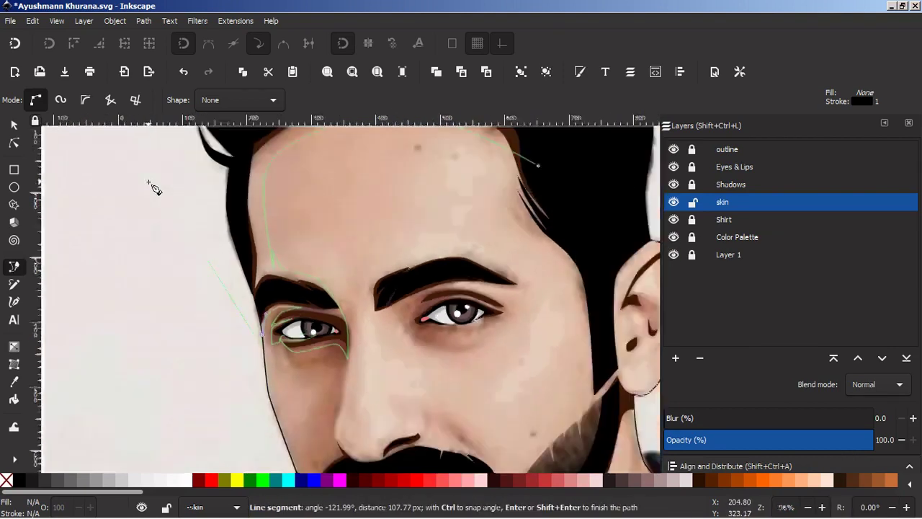
pyautogui.scroll(-1, 457, 226)
pyautogui.press('Return')
# Trace and close an outline around the other eye socket and under-eye shadow.
pyautogui.scroll(4, 449, 233)
pyautogui.scroll(1, 453, 237)
pyautogui.click(298, 228)
pyautogui.moveTo(231, 254); pyautogui.dragTo(222, 261)
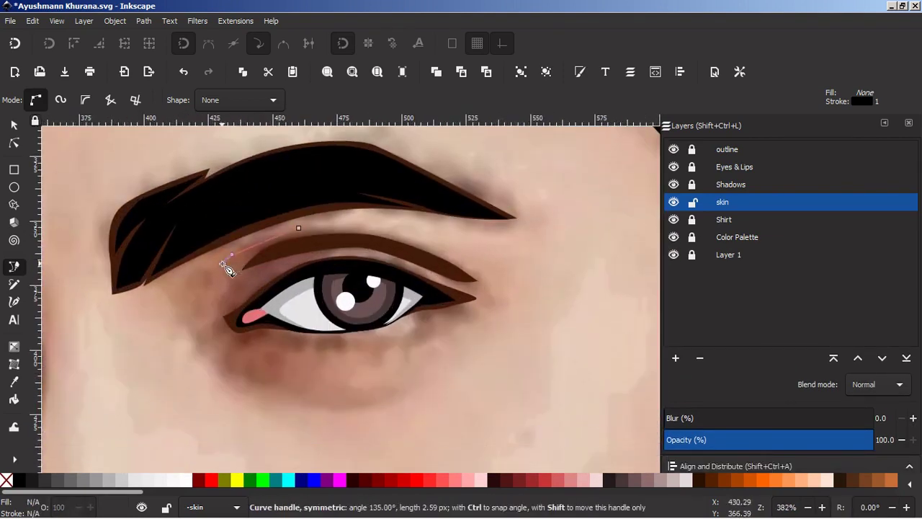
pyautogui.scroll(1, 216, 336)
pyautogui.press('BackSpace')
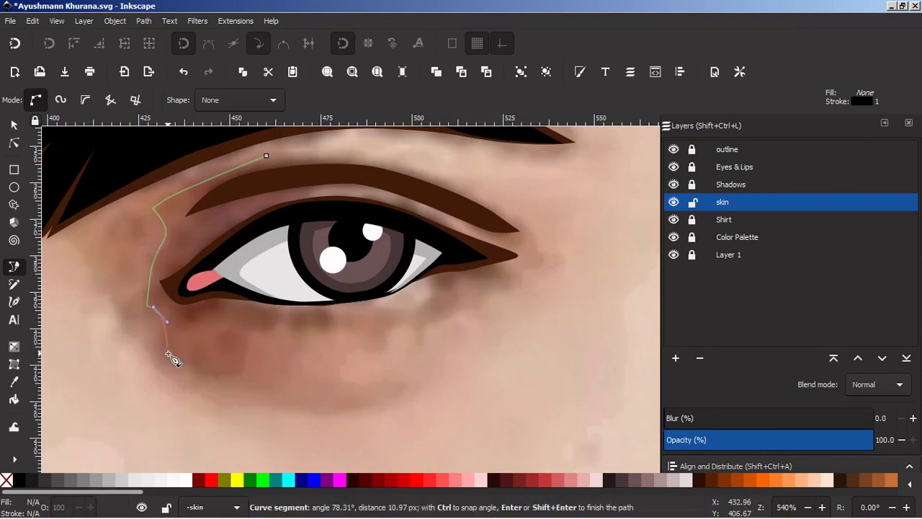
pyautogui.moveTo(418, 326); pyautogui.dragTo(442, 318)
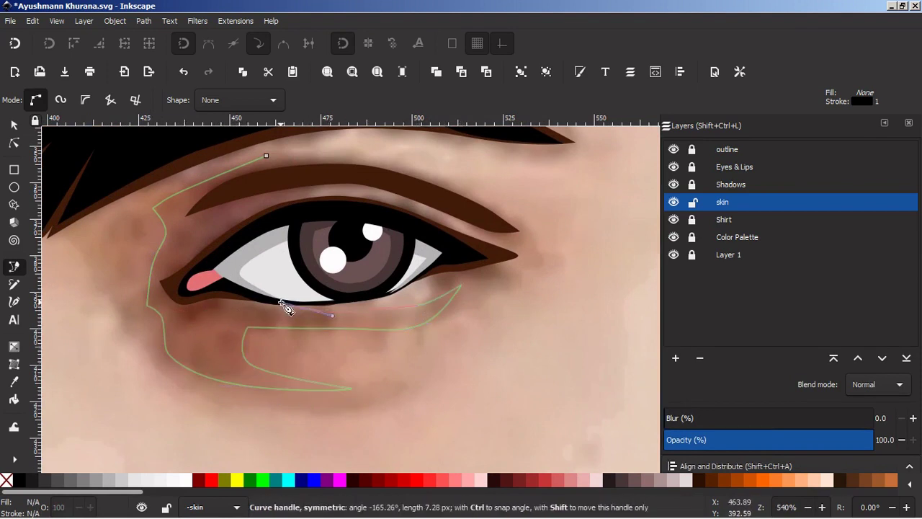
pyautogui.moveTo(284, 305); pyautogui.dragTo(478, 288)
pyautogui.click(548, 261)
pyautogui.moveTo(356, 188); pyautogui.dragTo(334, 186)
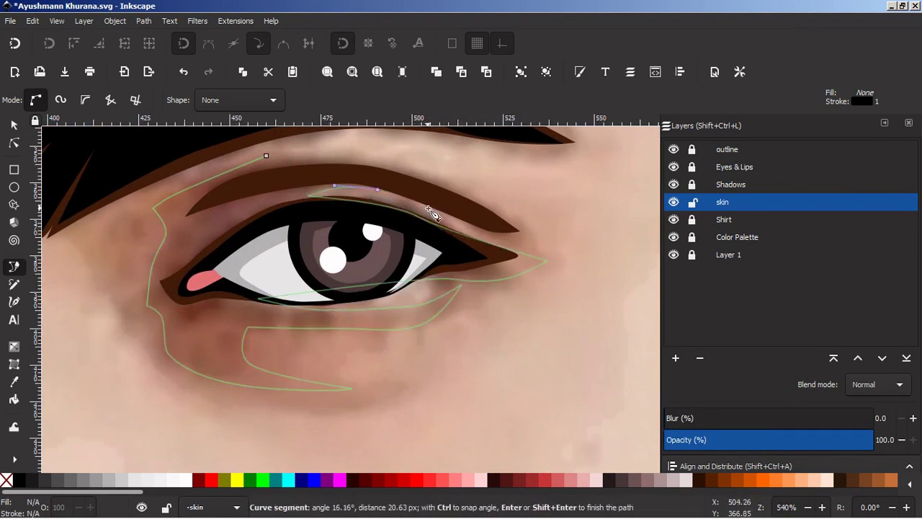
pyautogui.moveTo(474, 195); pyautogui.dragTo(444, 181)
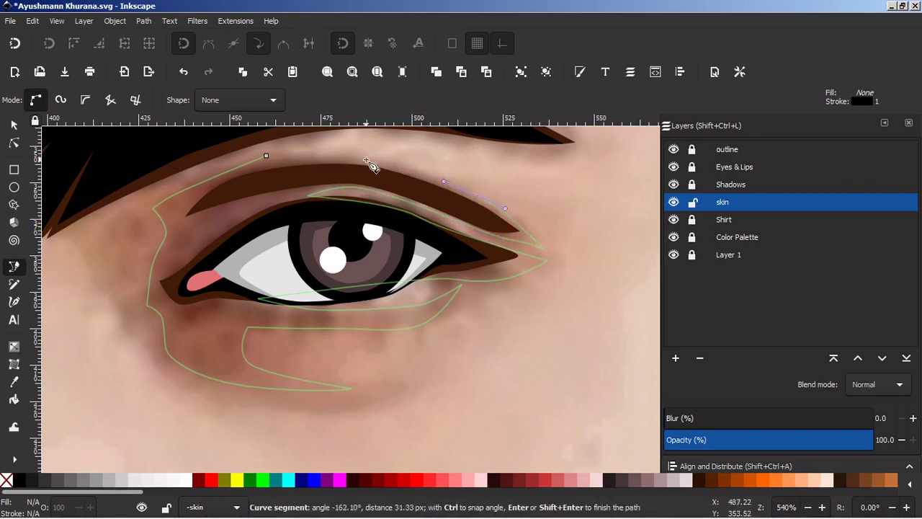
pyautogui.click(266, 157)
# Trace and close an outline around the eyebrow from tip to tip.
pyautogui.press('-')
pyautogui.scroll(2, 272, 160)
pyautogui.click(101, 303)
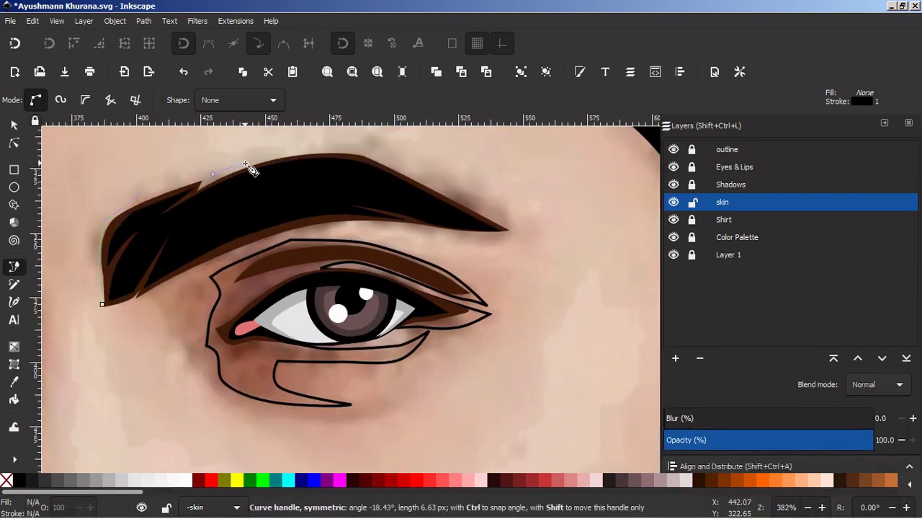
pyautogui.moveTo(346, 153); pyautogui.dragTo(397, 165)
pyautogui.click(537, 229)
pyautogui.moveTo(279, 238); pyautogui.dragTo(264, 244)
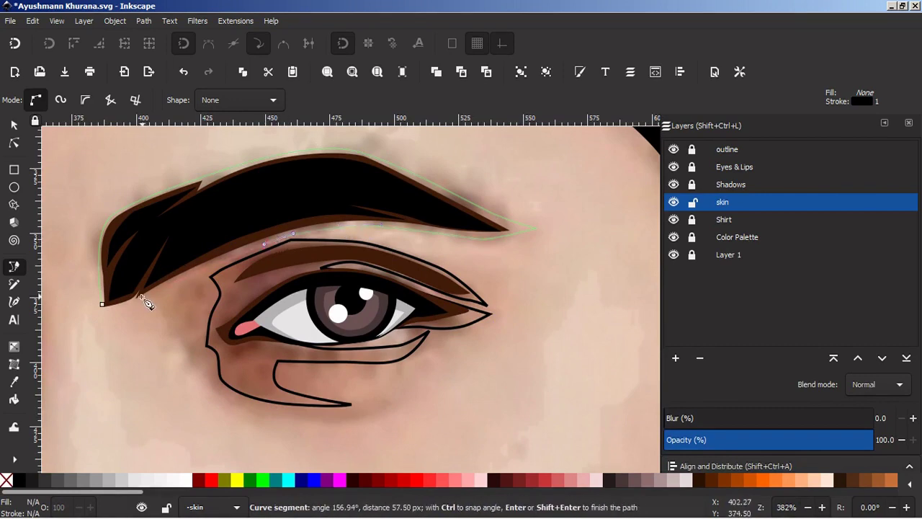
pyautogui.click(101, 303)
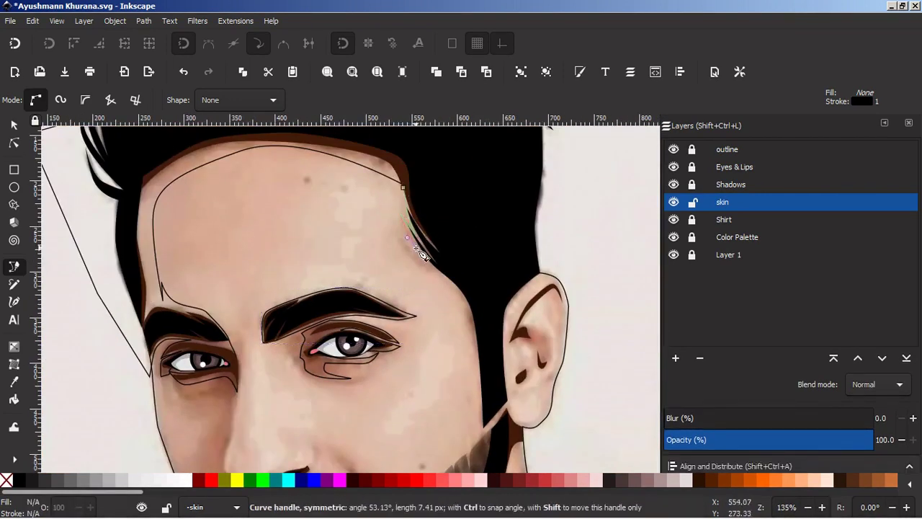
# Extend the forehead outline down to the ear and finish it.
pyautogui.moveTo(476, 379); pyautogui.dragTo(476, 380)
pyautogui.scroll(-5, 473, 339)
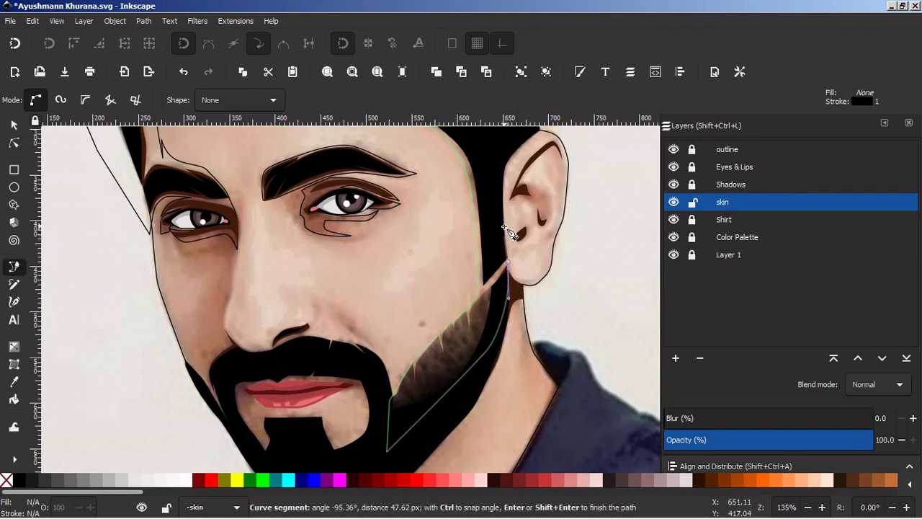
pyautogui.scroll(2, 508, 226)
pyautogui.moveTo(516, 214); pyautogui.dragTo(522, 221)
pyautogui.scroll(2, 575, 200)
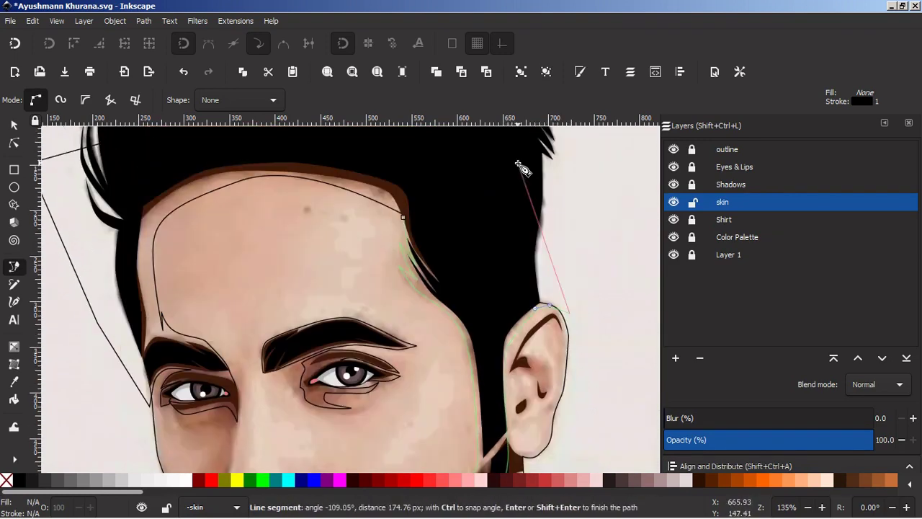
pyautogui.press('Return')
pyautogui.scroll(-6, 407, 220)
# Trace an open jaw line ending on the neck, then a closed neck outline toward the collar.
pyautogui.click(509, 232)
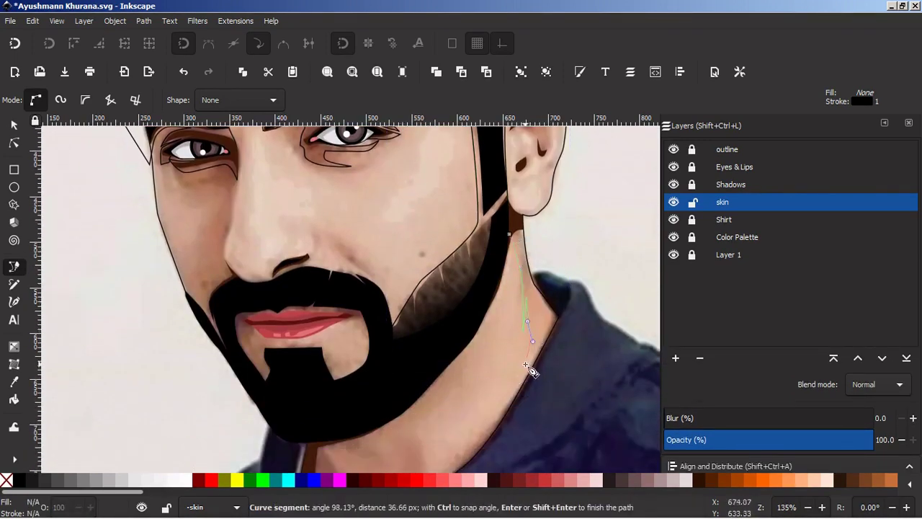
pyautogui.click(513, 412)
pyautogui.press('Return')
pyautogui.scroll(-6, 469, 216)
pyautogui.click(469, 196)
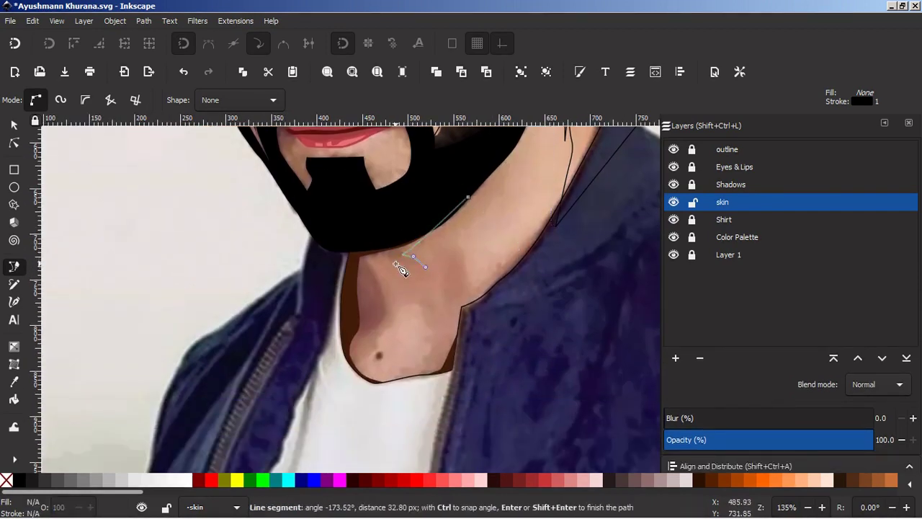
pyautogui.moveTo(374, 380); pyautogui.dragTo(404, 394)
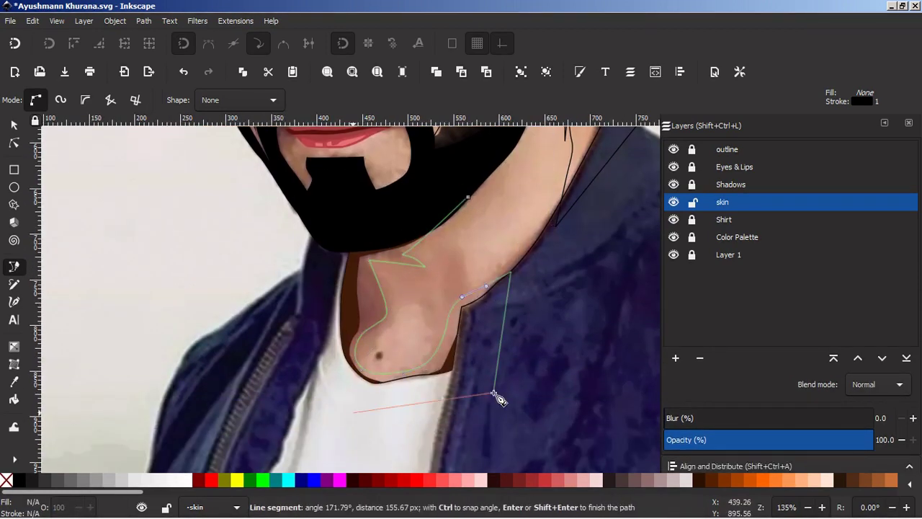
pyautogui.click(469, 196)
# Trace and close an outline of the chin gap in the beard.
pyautogui.scroll(6, 470, 200)
pyautogui.scroll(1, 301, 298)
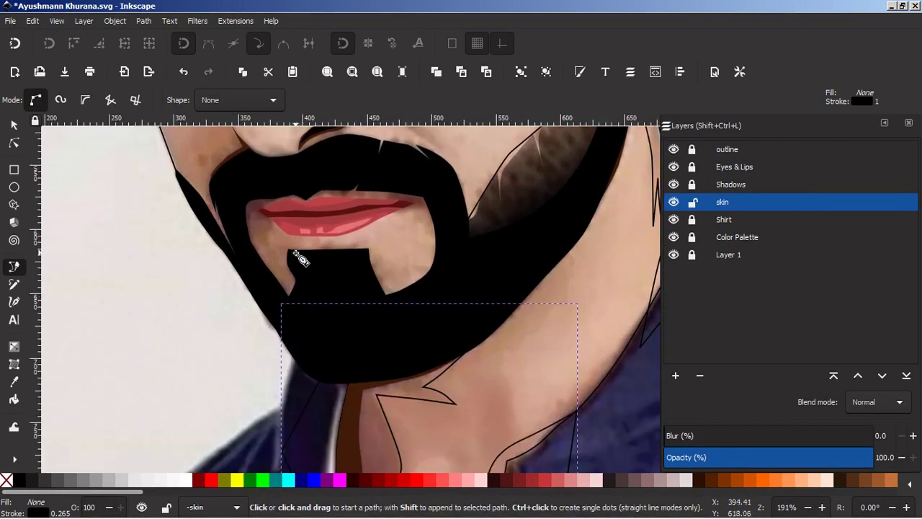
pyautogui.click(302, 250)
pyautogui.click(281, 261)
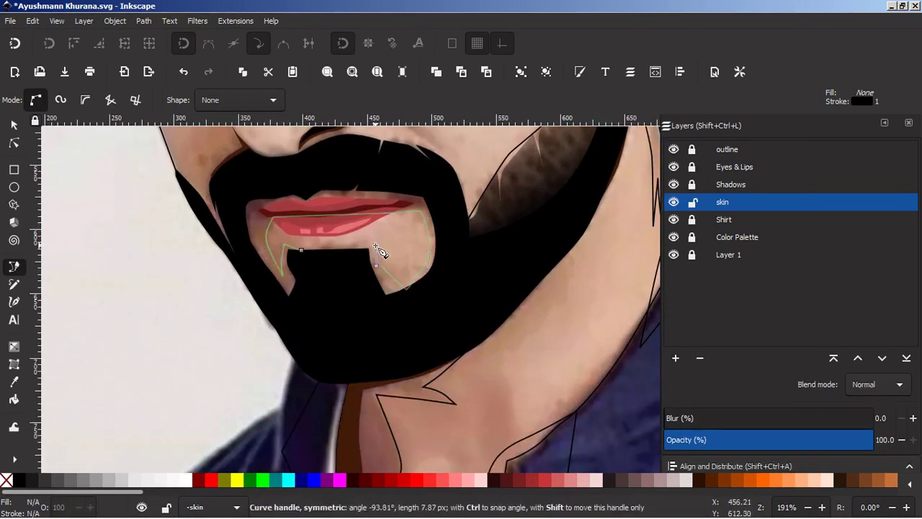
pyautogui.moveTo(375, 247); pyautogui.dragTo(376, 253)
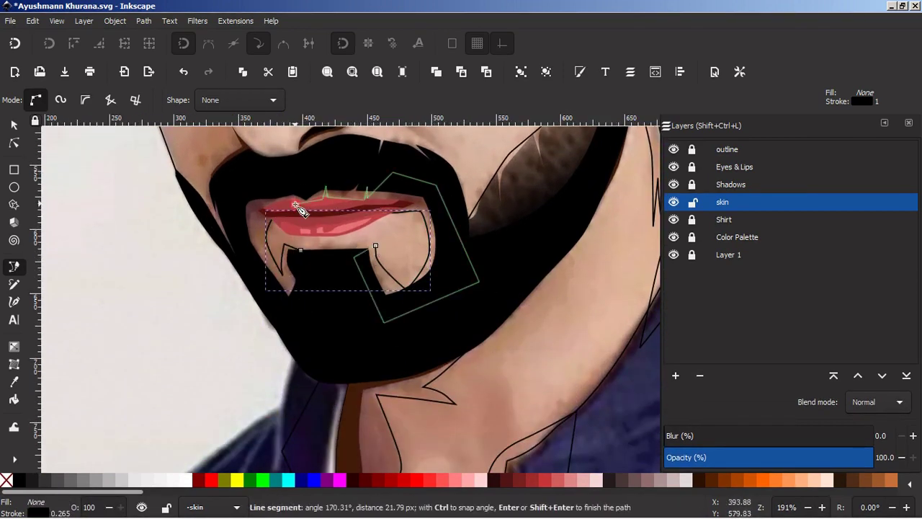
pyautogui.click(226, 216)
pyautogui.click(302, 251)
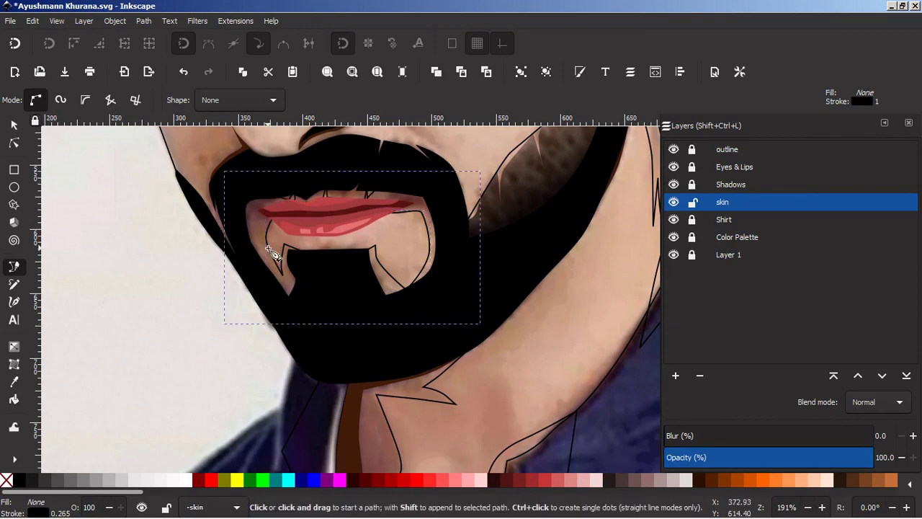
# Trace a closed outline beside the nose around the nostril, plus a small wedge shape.
pyautogui.click(235, 238)
pyautogui.scroll(4, 216, 259)
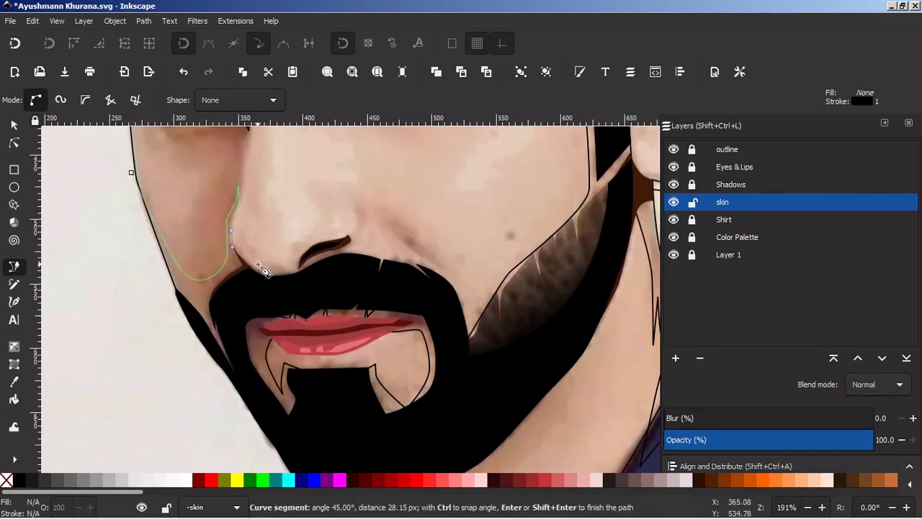
pyautogui.moveTo(349, 238); pyautogui.dragTo(353, 203)
pyautogui.click(197, 355)
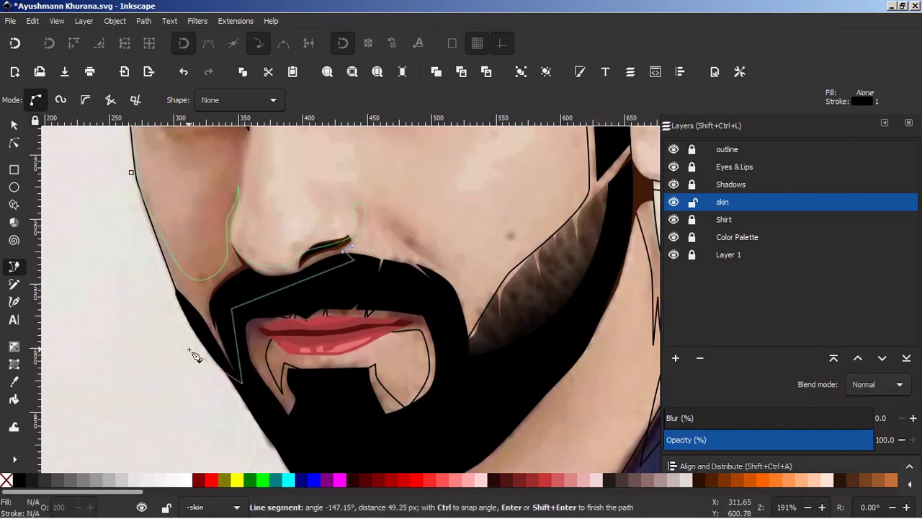
pyautogui.click(131, 173)
pyautogui.click(390, 218)
pyautogui.moveTo(434, 261); pyautogui.dragTo(426, 268)
# Inspect the large skin, neck and ear outlines with the Selector, then deselect.
pyautogui.press('5')
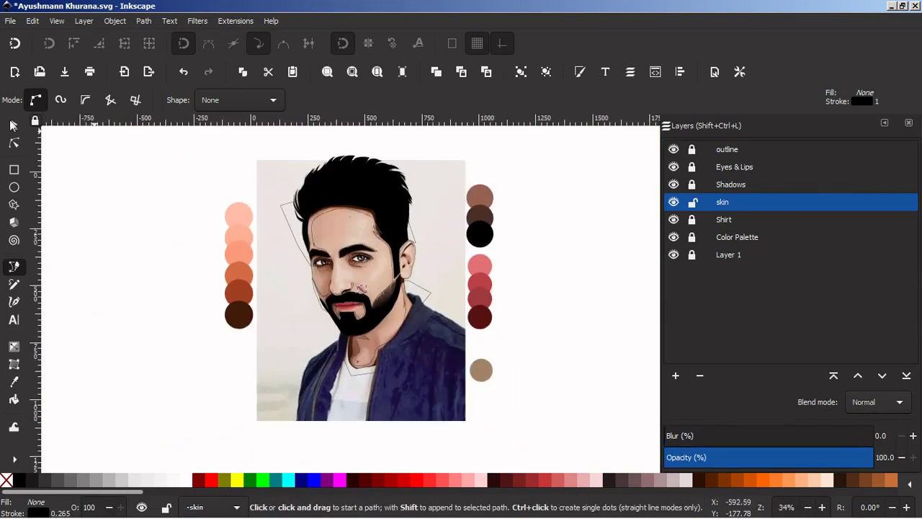
pyautogui.press('s')
pyautogui.scroll(4, 242, 171)
pyautogui.click(198, 196)
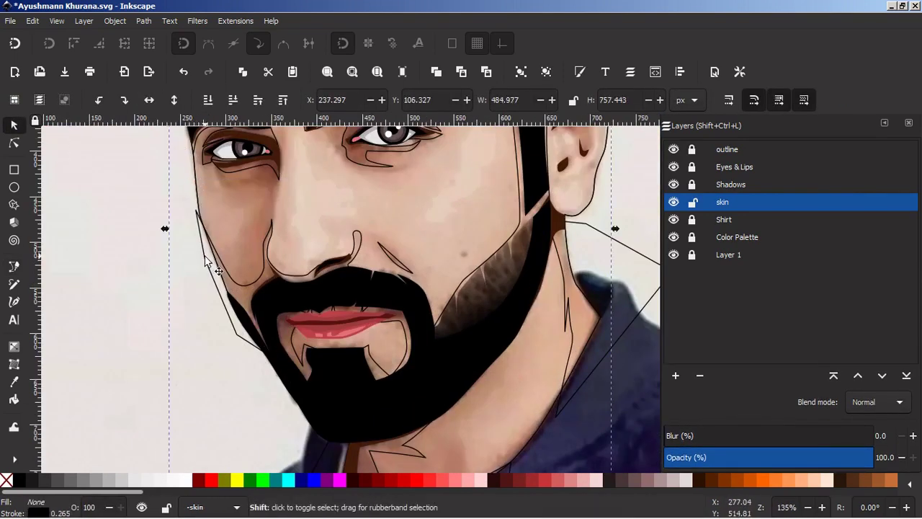
pyautogui.keyDown('shift'); pyautogui.click(639, 258); pyautogui.keyUp('shift')
pyautogui.scroll(-5, 638, 258)
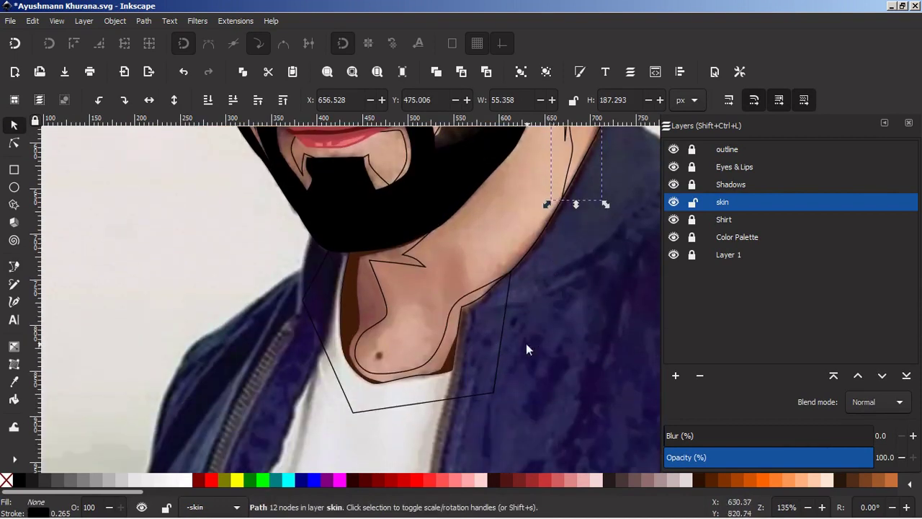
pyautogui.click(454, 394)
pyautogui.press('Escape')
pyautogui.hotkey('ctrl', 'shift', 'a')
pyautogui.press('5')
pyautogui.click(414, 284)
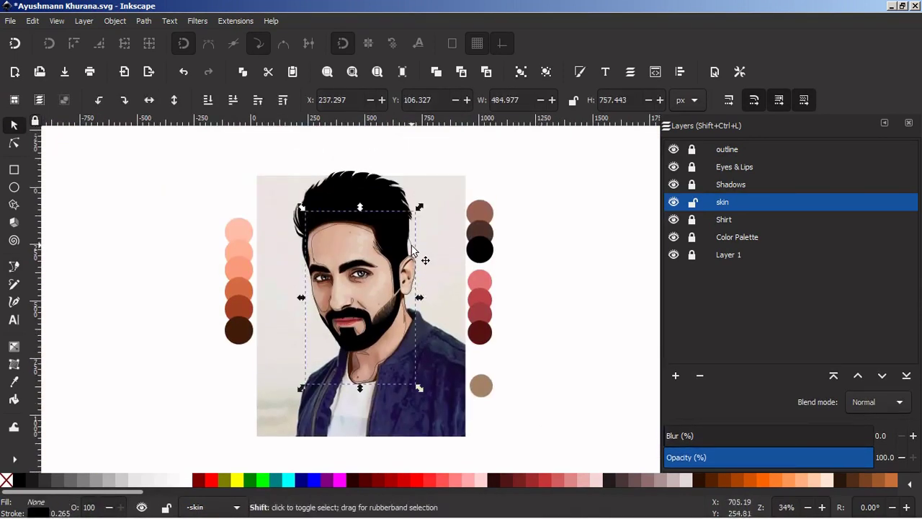
pyautogui.click(531, 284)
pyautogui.scroll(3, 531, 284)
pyautogui.scroll(3, 531, 284)
# Trace the inner ear fold outline and a closed earlobe outline with the pen.
pyautogui.click(14, 267)
pyautogui.click(443, 267)
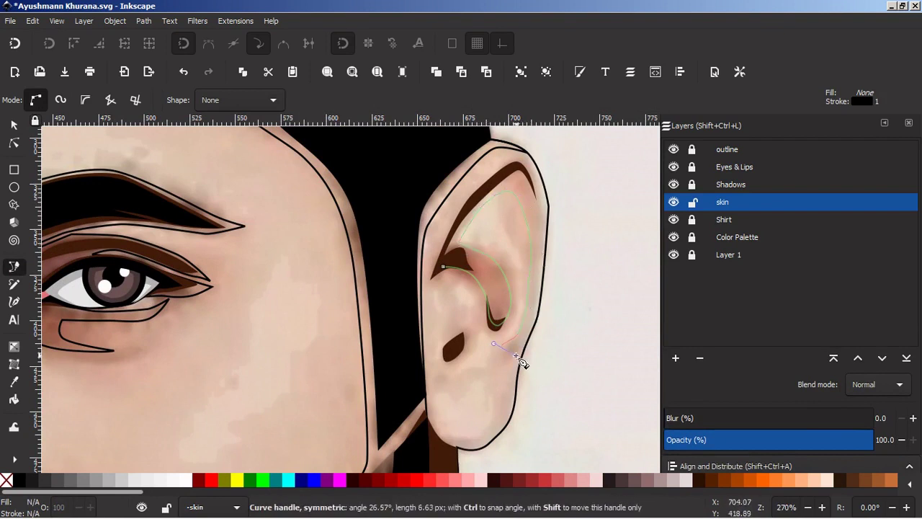
pyautogui.press('Escape')
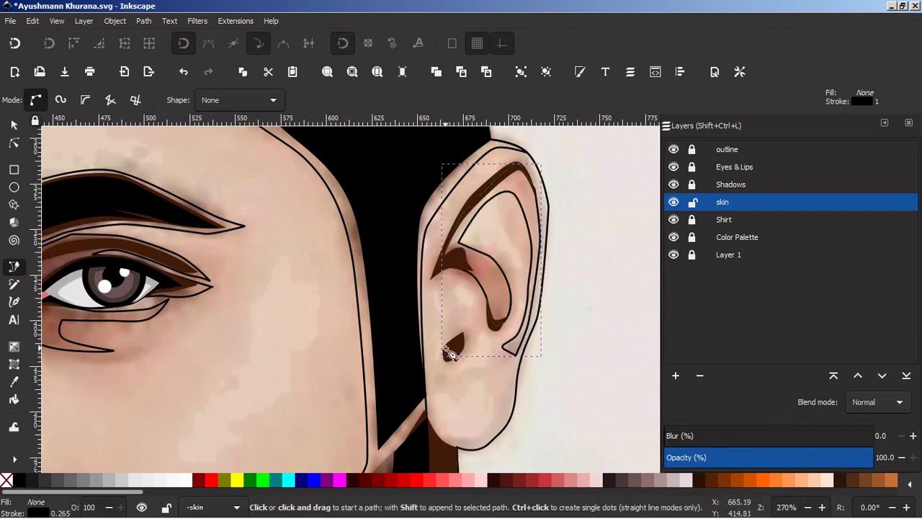
pyautogui.click(467, 326)
pyautogui.press('Return')
pyautogui.scroll(-2, 454, 367)
pyautogui.click(429, 346)
pyautogui.moveTo(462, 382); pyautogui.dragTo(514, 363)
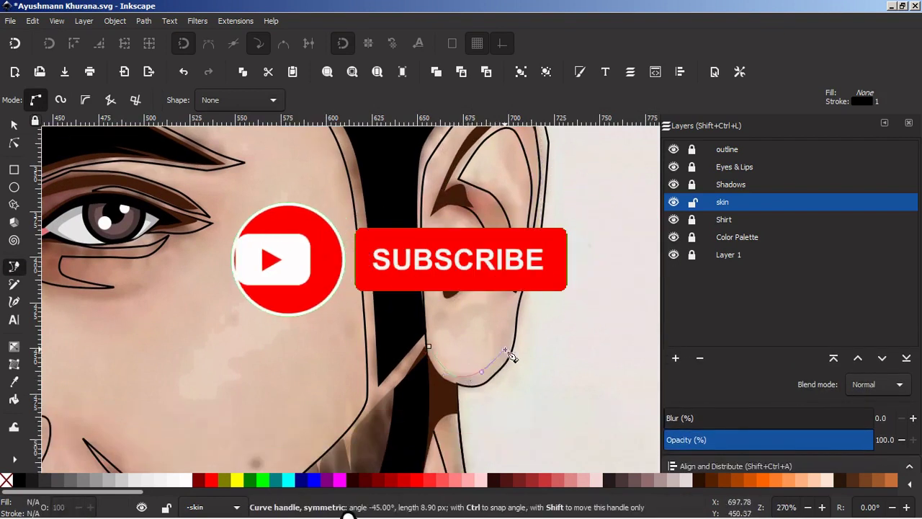
pyautogui.click(429, 346)
# Select all skin-layer paths and fill them with a palette skin tone using the Dropper.
pyautogui.press('s')
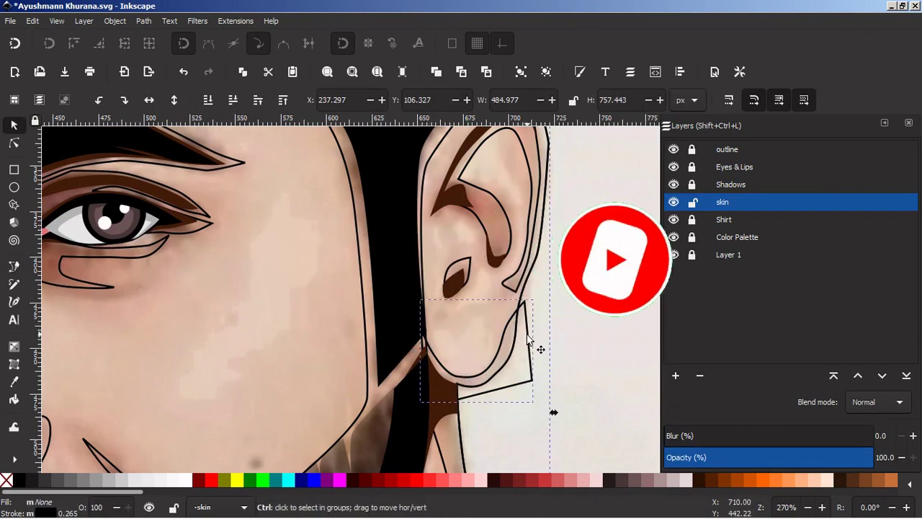
pyautogui.press('Escape')
pyautogui.press('5')
pyautogui.hotkey('ctrl', 'a')
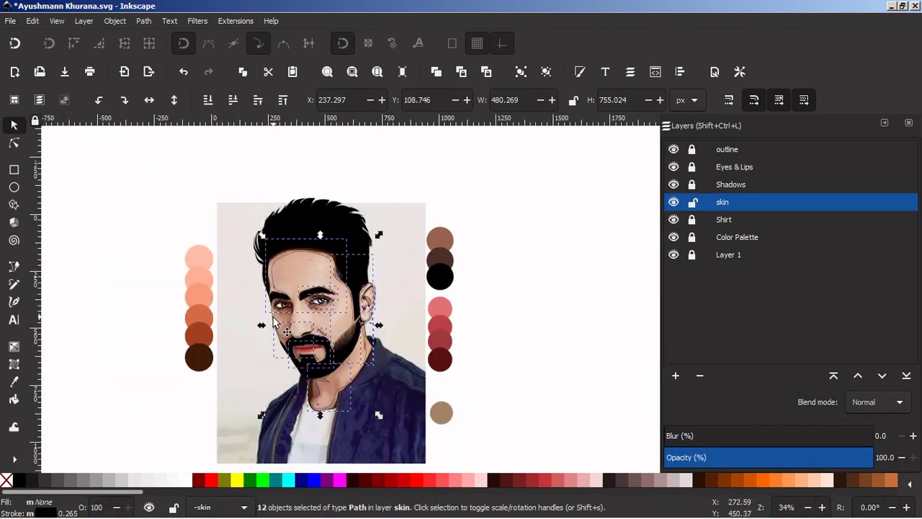
pyautogui.press('d')
pyautogui.click(200, 330)
pyautogui.press('s')
pyautogui.press('Escape')
# Group the skin paths with Ctrl+G and move the group onto the Shadows layer.
pyautogui.press('+')
pyautogui.press('+')
pyautogui.press('+')
pyautogui.press('-')
pyautogui.press('-')
pyautogui.press('-')
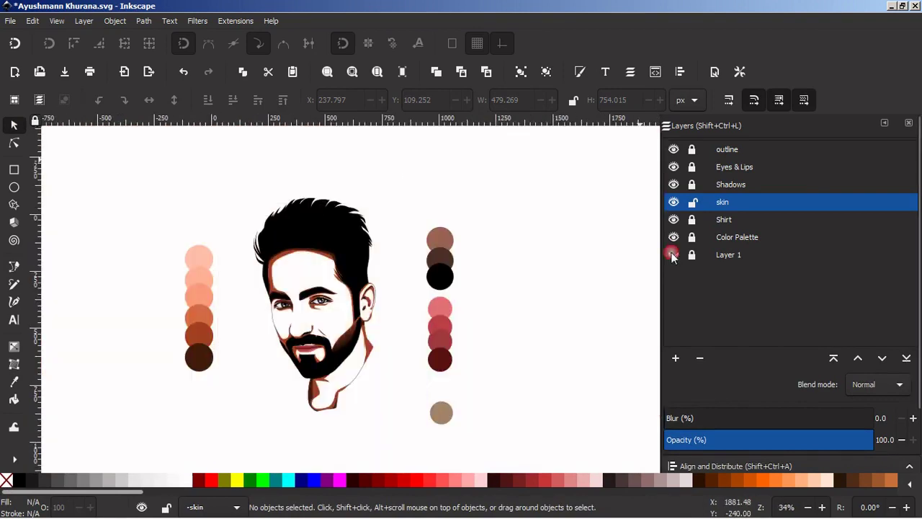
pyautogui.press('-')
pyautogui.hotkey('ctrl', 'a')
pyautogui.hotkey('ctrl', 'g')
pyautogui.click(457, 256)
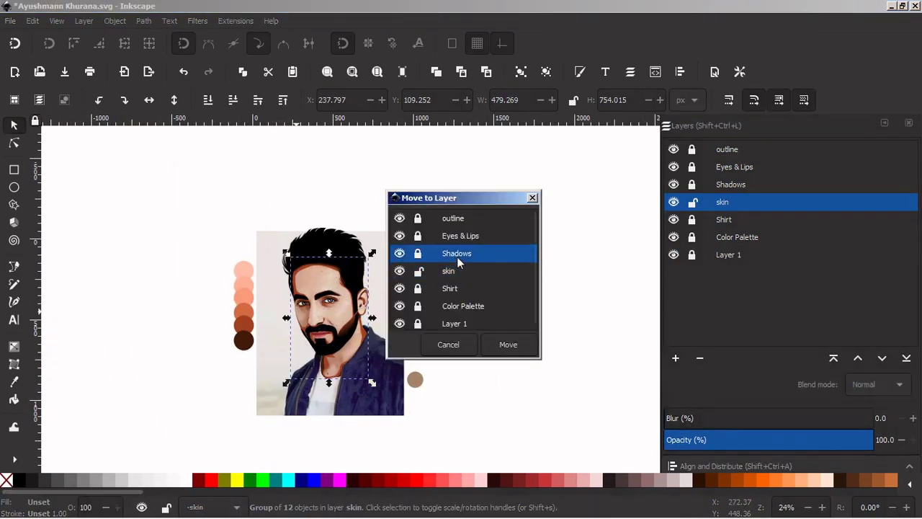
pyautogui.click(505, 344)
pyautogui.press('Escape')
pyautogui.press('+')
pyautogui.press('+')
pyautogui.press('+')
pyautogui.press('+')
pyautogui.scroll(1, 383, 227)
pyautogui.press('b')
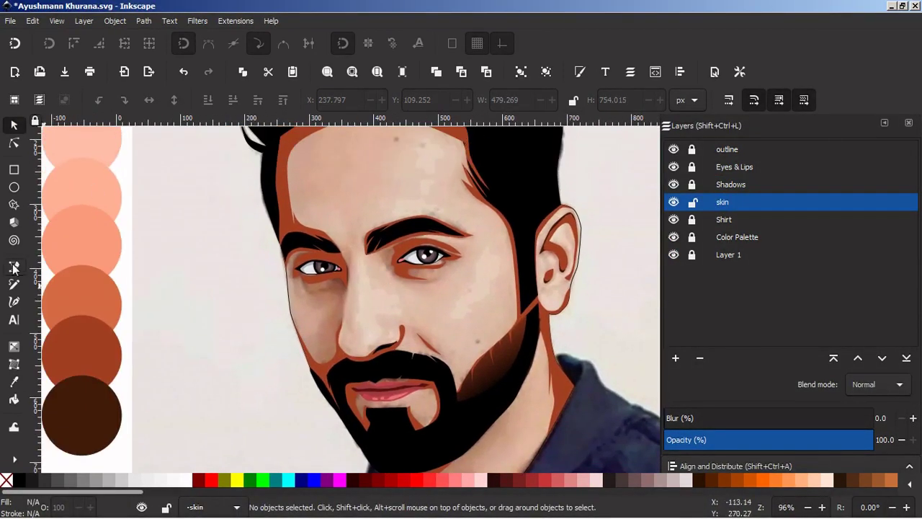
pyautogui.press('+')
pyautogui.press('+')
pyautogui.press('+')
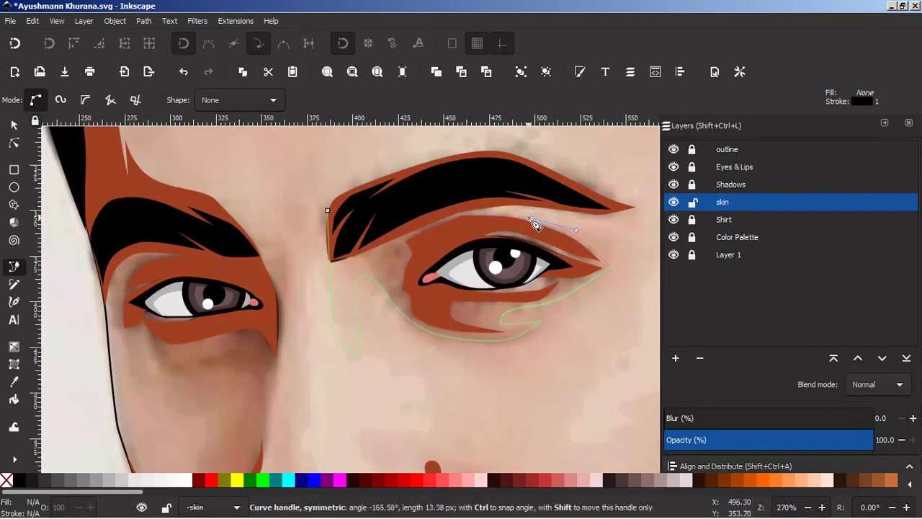
# Close the brow and eye shadow outline, then trace a closed cheek shadow shape.
pyautogui.moveTo(533, 224); pyautogui.dragTo(533, 216)
pyautogui.click(328, 211)
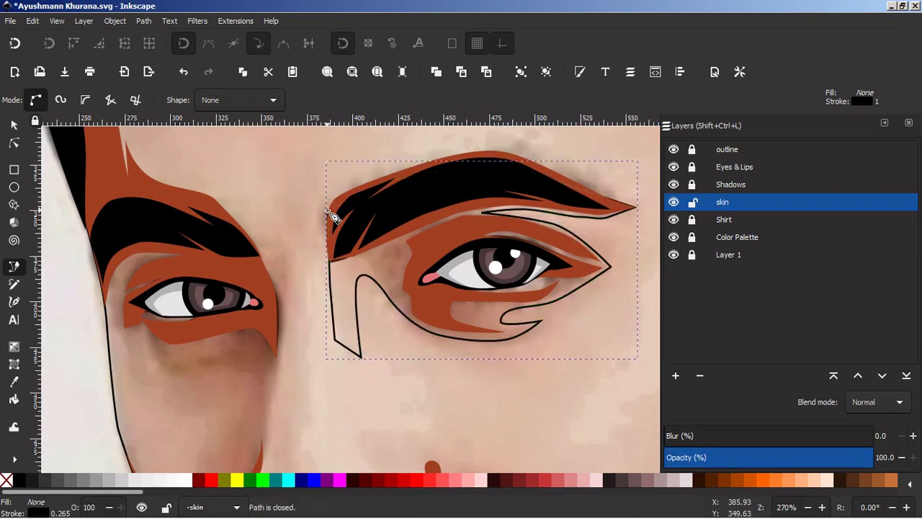
pyautogui.hscroll(-4, 329, 211)
pyautogui.scroll(-2, 329, 211)
pyautogui.click(223, 280)
pyautogui.moveTo(226, 243); pyautogui.dragTo(243, 208)
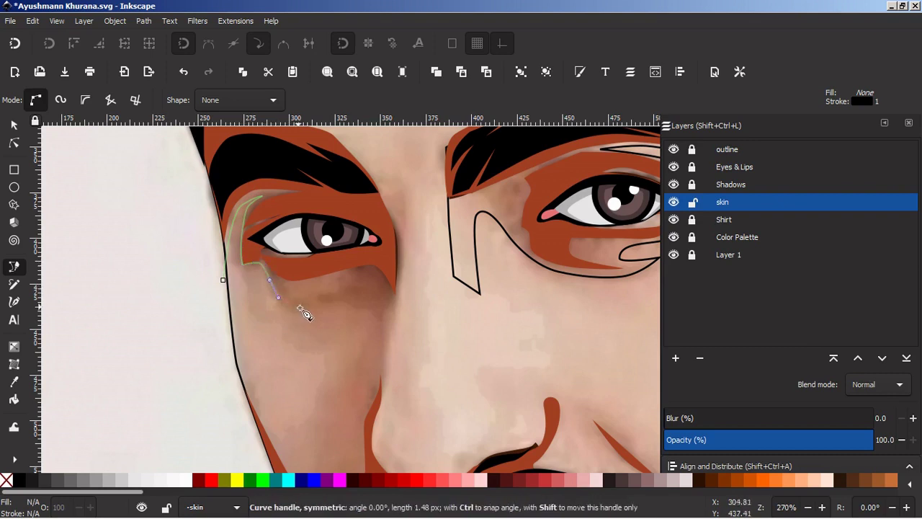
pyautogui.click(225, 280)
pyautogui.scroll(-5, 411, 241)
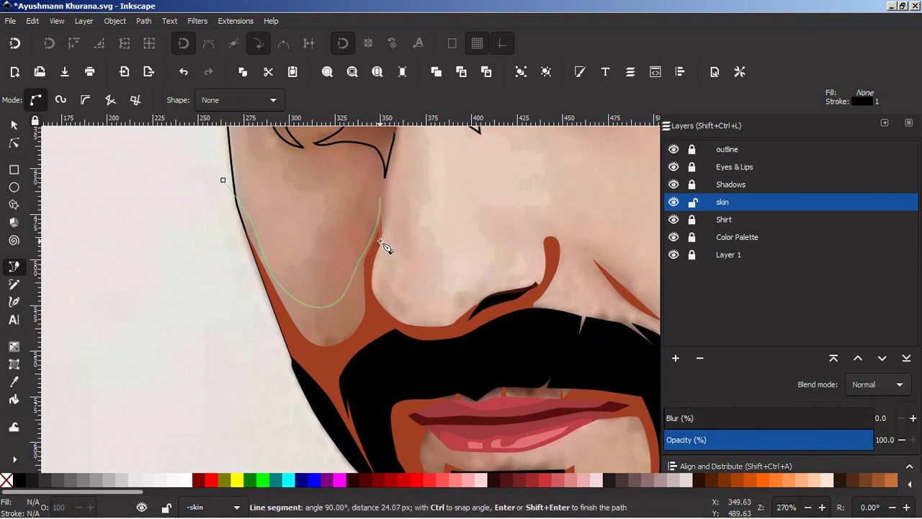
pyautogui.press('Return')
# Trace a closed nose-to-mouth shadow shape curving up along the nostril.
pyautogui.hscroll(3, 478, 208)
pyautogui.click(284, 262)
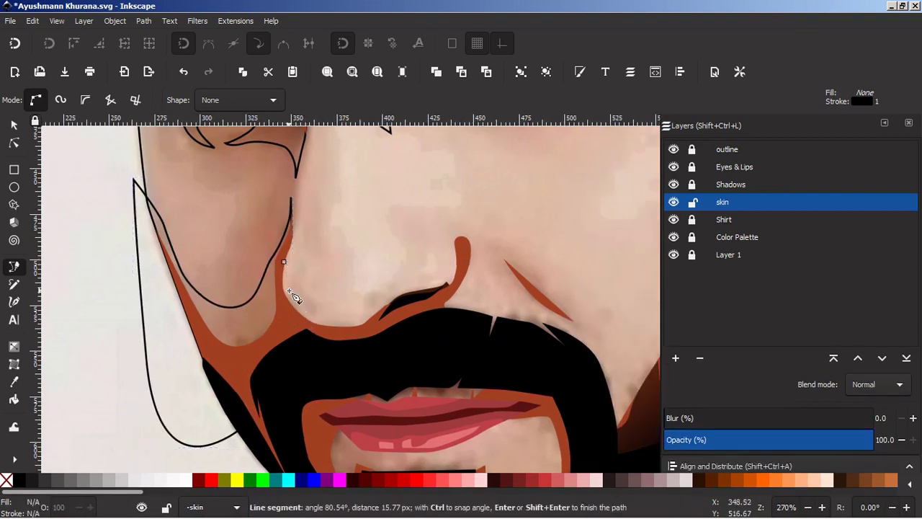
pyautogui.moveTo(442, 243); pyautogui.dragTo(468, 179)
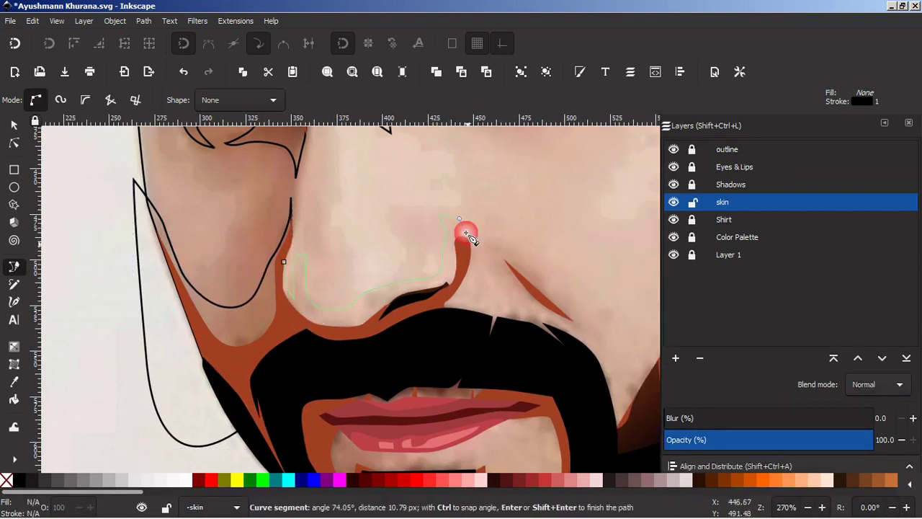
pyautogui.moveTo(450, 301); pyautogui.dragTo(449, 315)
pyautogui.click(284, 261)
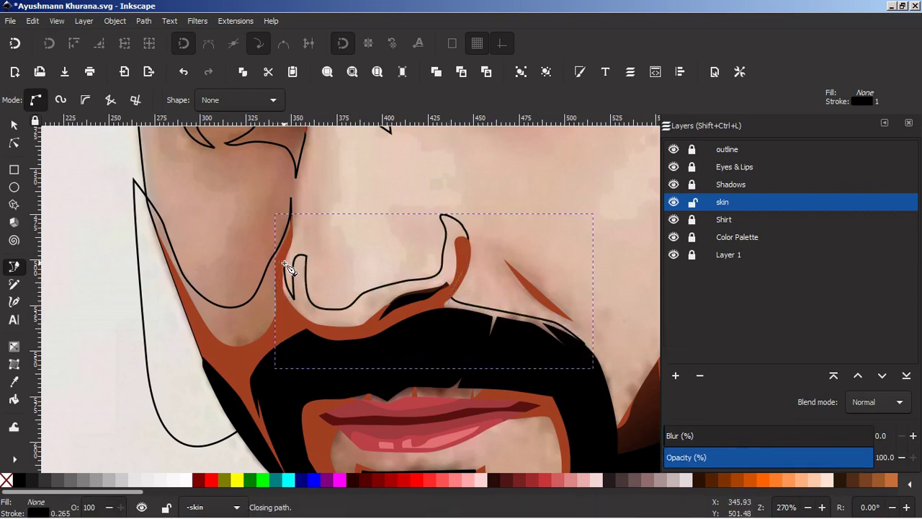
pyautogui.keyDown('ctrl'); pyautogui.scroll(-2, 418, 191); pyautogui.keyUp('ctrl')
pyautogui.scroll(-4, 419, 191)
pyautogui.hscroll(3, 419, 191)
pyautogui.scroll(-2, 419, 190)
# Trace a closed shadow shape along the neck edge.
pyautogui.click(364, 415)
pyautogui.moveTo(352, 371); pyautogui.dragTo(359, 356)
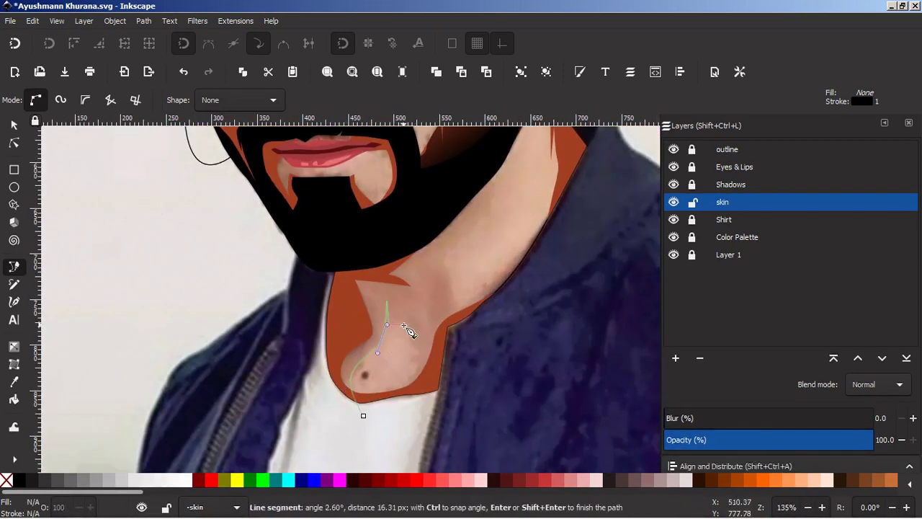
pyautogui.moveTo(500, 278); pyautogui.dragTo(488, 288)
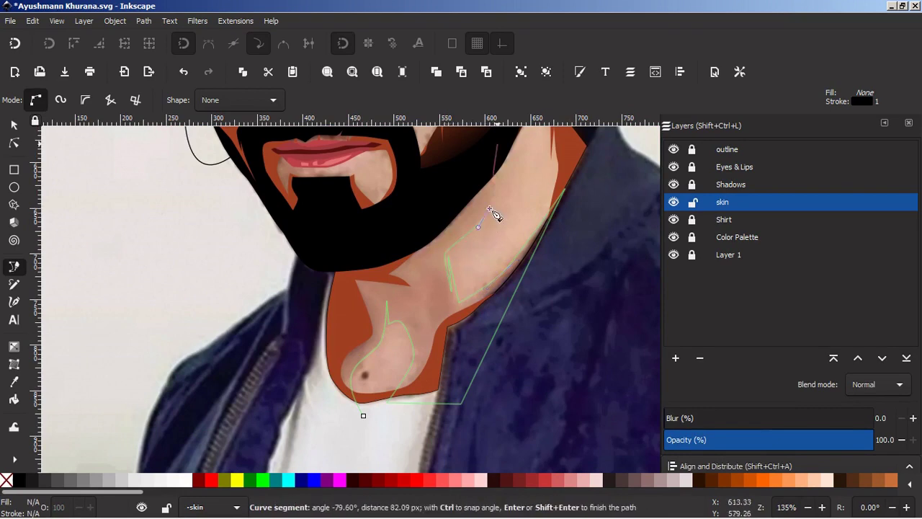
pyautogui.moveTo(296, 364); pyautogui.dragTo(299, 370)
pyautogui.click(364, 415)
pyautogui.keyDown('ctrl'); pyautogui.scroll(3, 365, 418); pyautogui.keyUp('ctrl')
# Trace a closed lip shadow shape beneath the lower lip.
pyautogui.click(166, 237)
pyautogui.moveTo(158, 281); pyautogui.dragTo(163, 296)
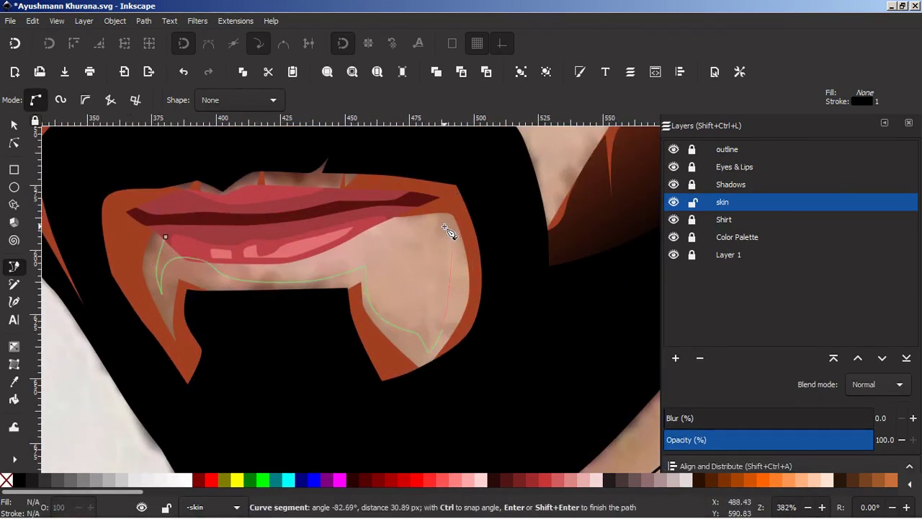
pyautogui.click(165, 147)
pyautogui.click(532, 137)
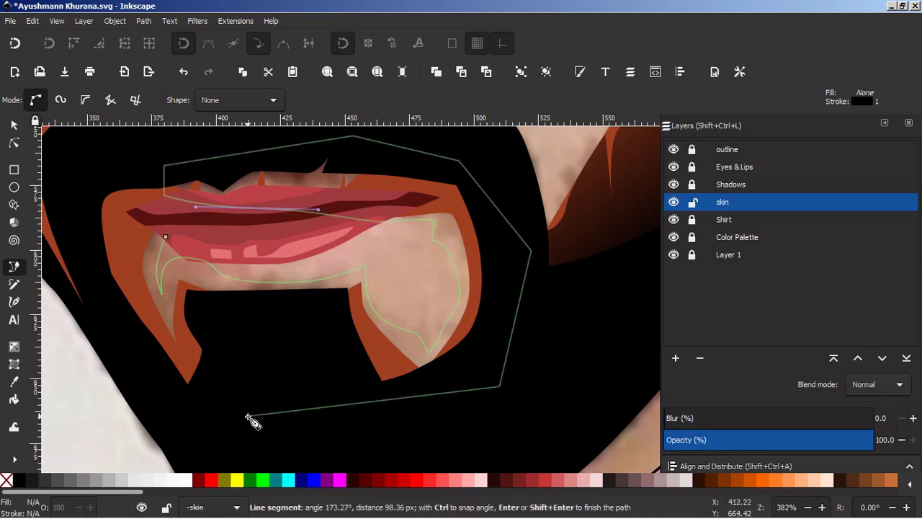
pyautogui.click(248, 431)
pyautogui.click(82, 218)
pyautogui.click(167, 237)
pyautogui.press('5')
pyautogui.keyDown('ctrl'); pyautogui.scroll(4, 170, 242); pyautogui.keyUp('ctrl')
# Start a curved crease outline beside the mouth, running along the beard edge.
pyautogui.moveTo(282, 185); pyautogui.dragTo(288, 195)
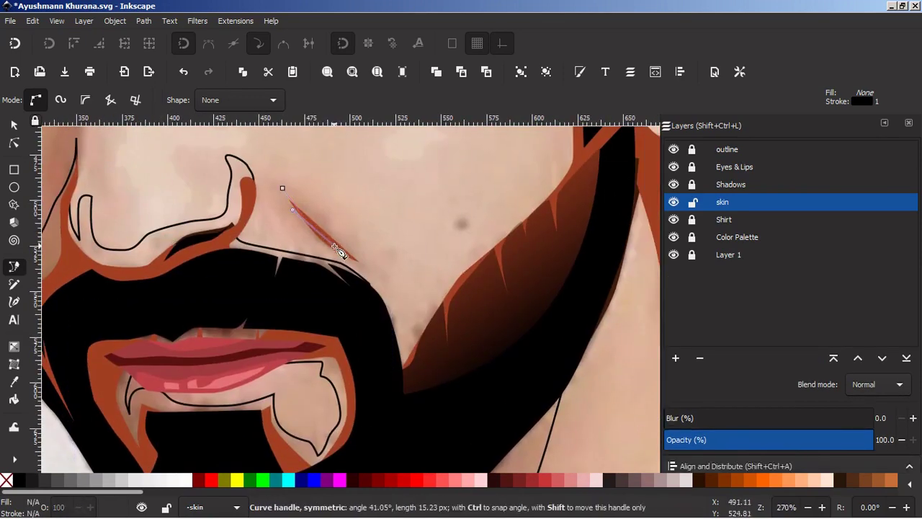
pyautogui.keyDown('ctrl'); pyautogui.scroll(1, 342, 254); pyautogui.keyUp('ctrl')
pyautogui.moveTo(358, 283); pyautogui.dragTo(393, 378)
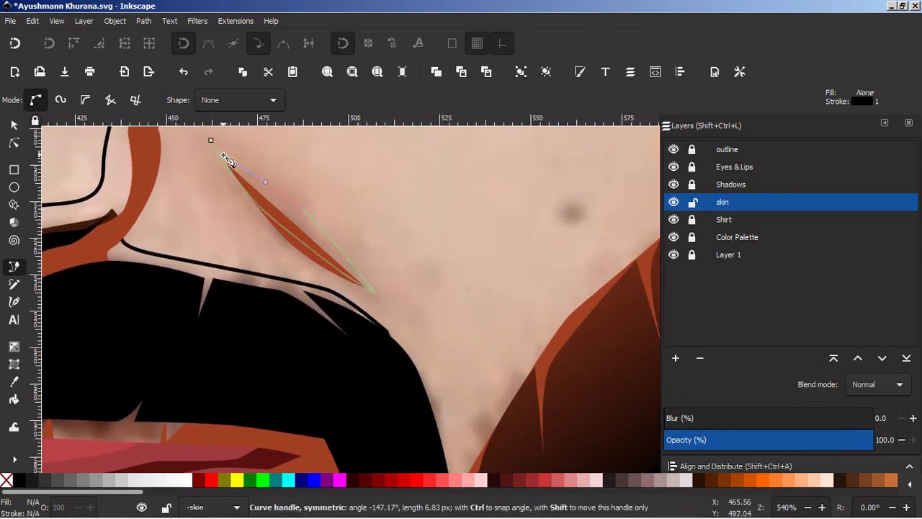
pyautogui.keyDown('ctrl'); pyautogui.scroll(-3, 360, 357); pyautogui.keyUp('ctrl')
pyautogui.click(502, 254)
pyautogui.scroll(3, 504, 257)
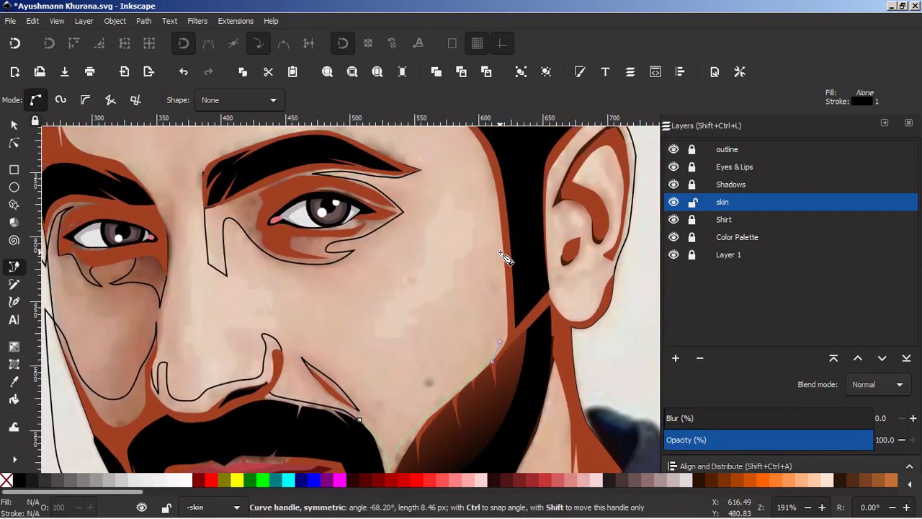
pyautogui.scroll(3, 493, 313)
# Extend the side-of-face outline up to the hairline and finish it.
pyautogui.scroll(3, 387, 164)
pyautogui.moveTo(388, 164); pyautogui.dragTo(384, 214)
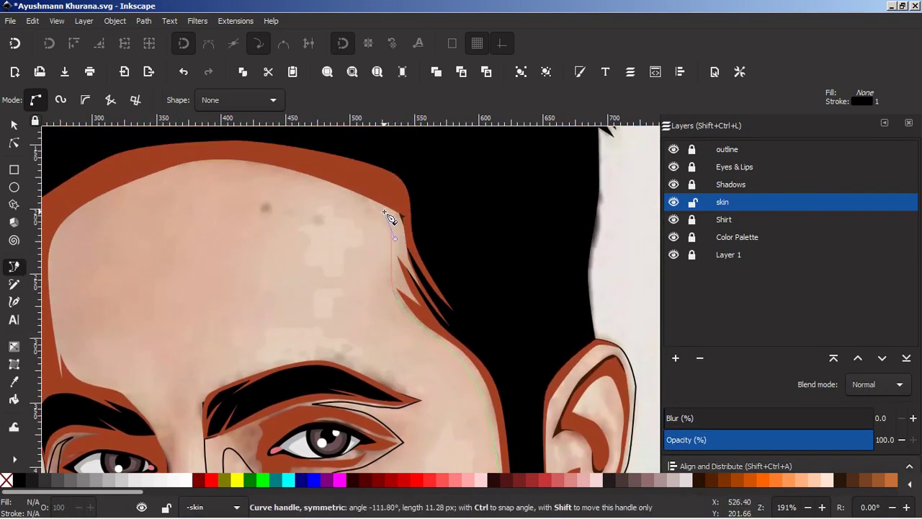
pyautogui.click(477, 207)
pyautogui.scroll(-3, 504, 288)
pyautogui.scroll(-3, 433, 324)
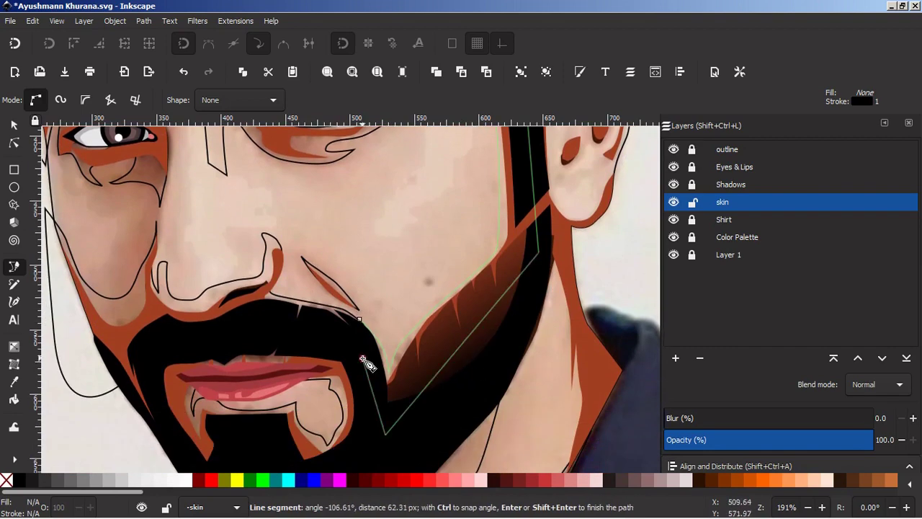
pyautogui.press('Return')
pyautogui.scroll(-5, 552, 263)
pyautogui.scroll(-5, 572, 243)
pyautogui.scroll(-3, 572, 245)
pyautogui.hscroll(-2, 572, 245)
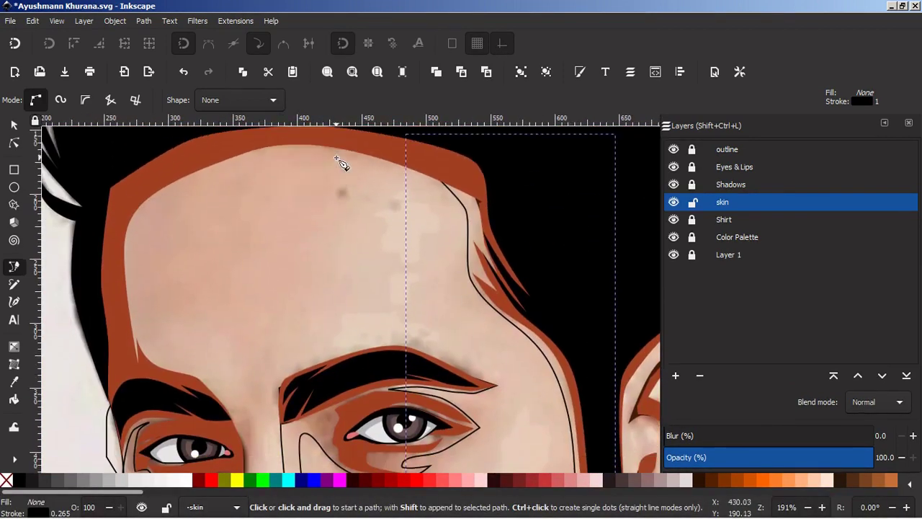
# Trace a closed forehead shadow shape down toward the brow, then check its nodes.
pyautogui.click(303, 142)
pyautogui.moveTo(179, 174); pyautogui.dragTo(157, 280)
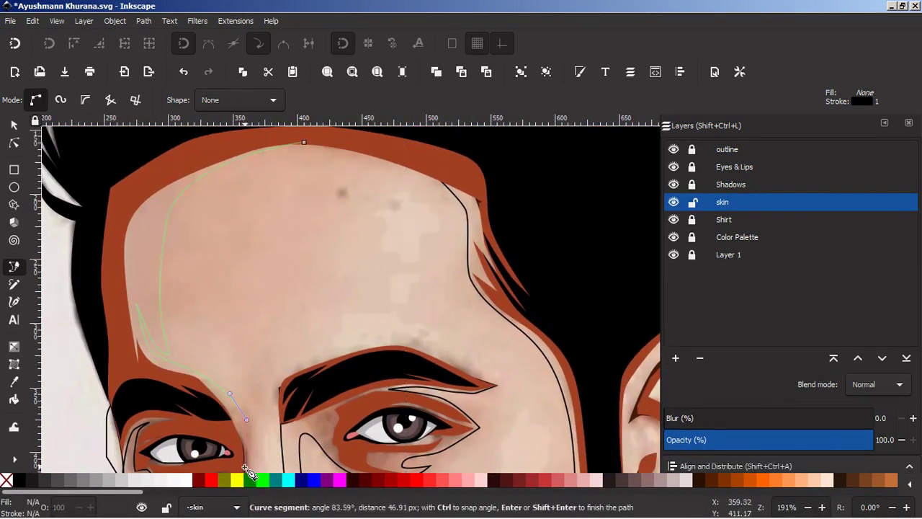
pyautogui.click(304, 142)
pyautogui.scroll(-2, 160, 271)
pyautogui.press('n')
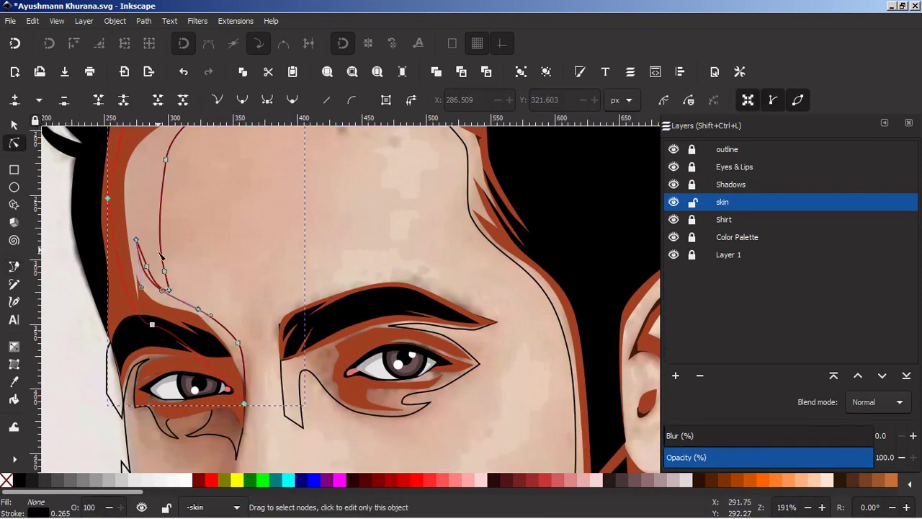
pyautogui.click(13, 126)
pyautogui.press('5')
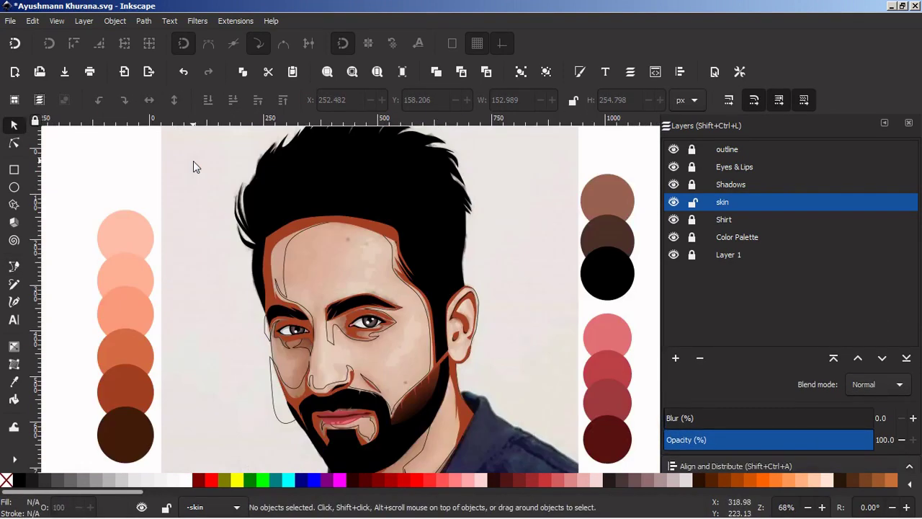
pyautogui.scroll(5, 530, 206)
pyautogui.scroll(2, 530, 206)
# Trace the inner ear and ear lobe shadow shapes.
pyautogui.press('b')
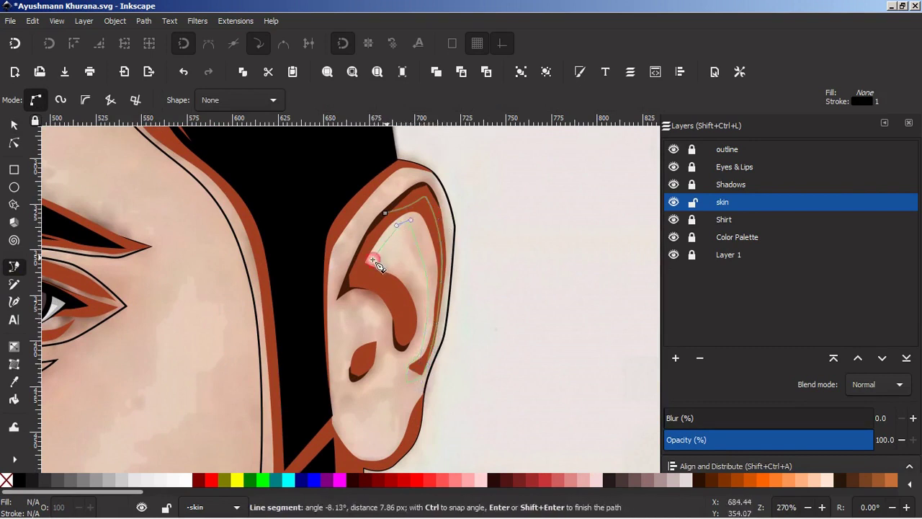
pyautogui.click(386, 216)
pyautogui.scroll(-3, 361, 245)
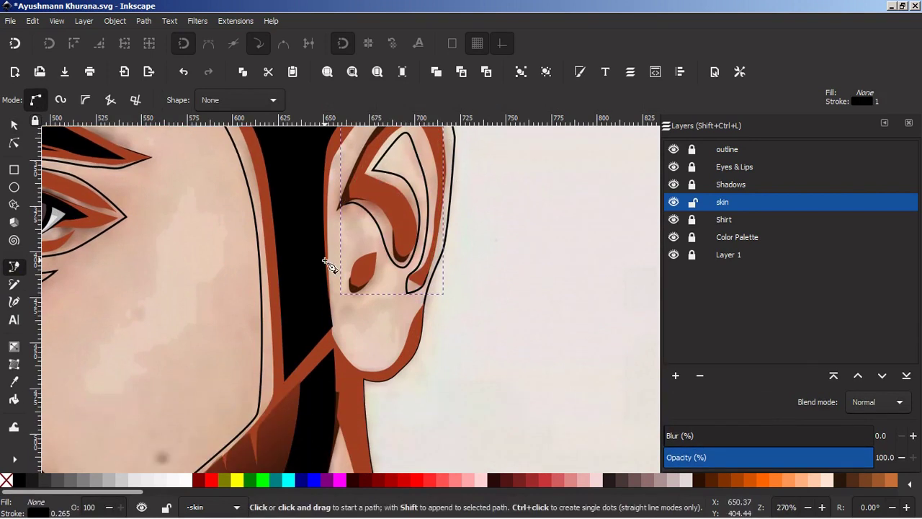
pyautogui.click(325, 261)
pyautogui.moveTo(383, 297); pyautogui.dragTo(374, 328)
pyautogui.press('Return')
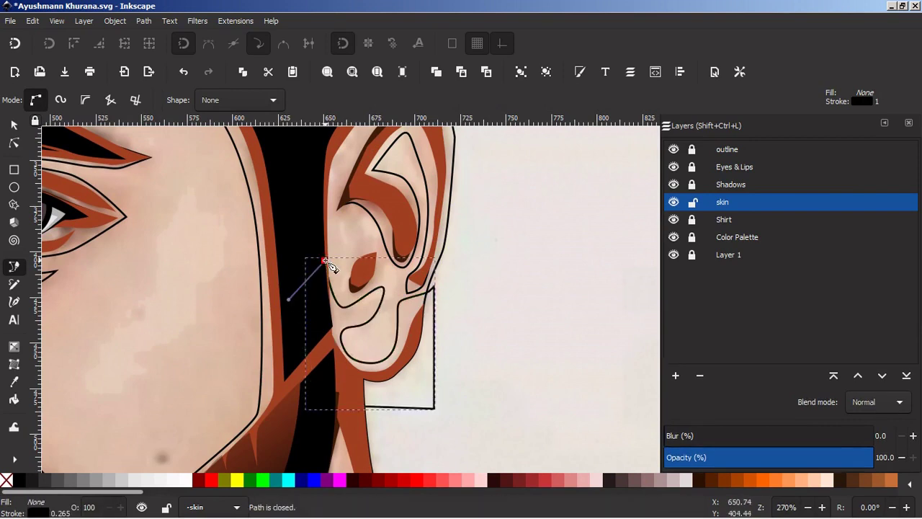
pyautogui.scroll(-3, 419, 355)
pyautogui.scroll(-3, 419, 355)
pyautogui.scroll(-2, 419, 354)
# Select the newly traced skin shapes and fill them with the orange palette tone.
pyautogui.press('s')
pyautogui.moveTo(419, 355); pyautogui.dragTo(418, 355)
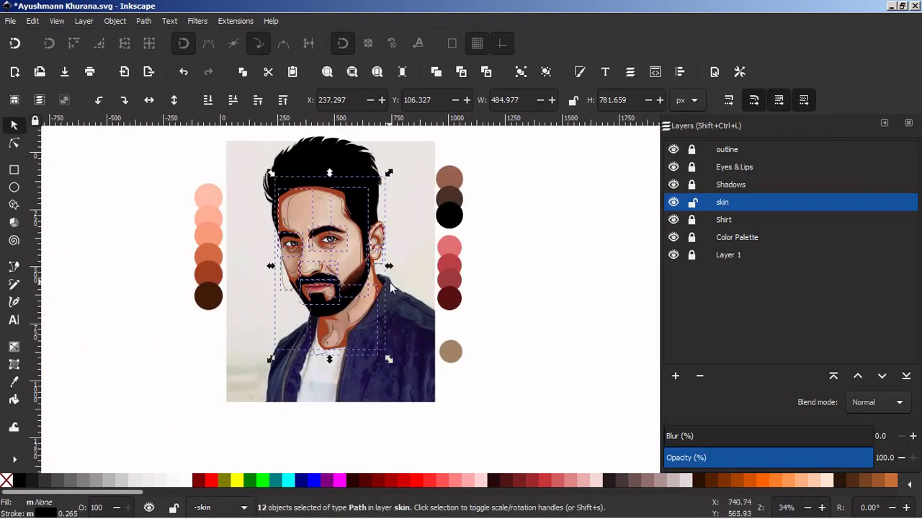
pyautogui.scroll(2, 386, 322)
pyautogui.press('d')
pyautogui.click(72, 206)
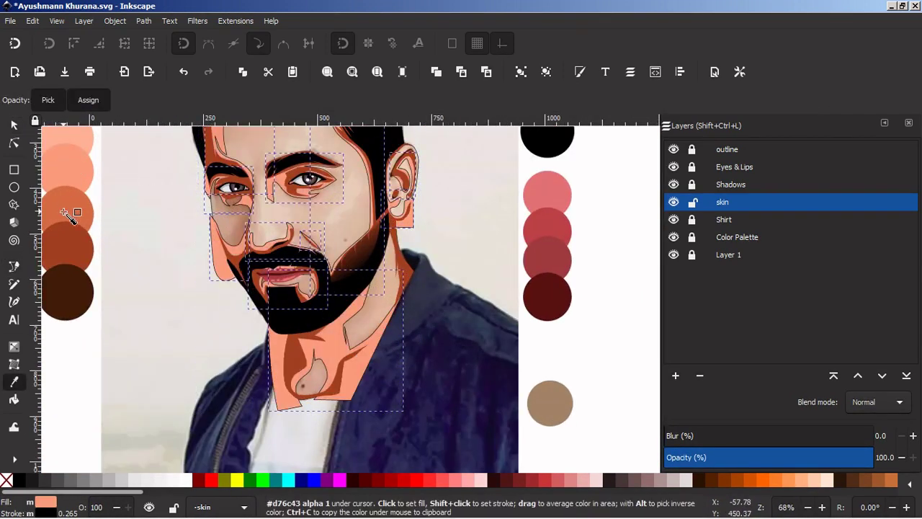
pyautogui.press('Escape')
pyautogui.press('s')
# Inspect individual shading shapes like the ear and cheek, then clear the selection.
pyautogui.click(407, 173)
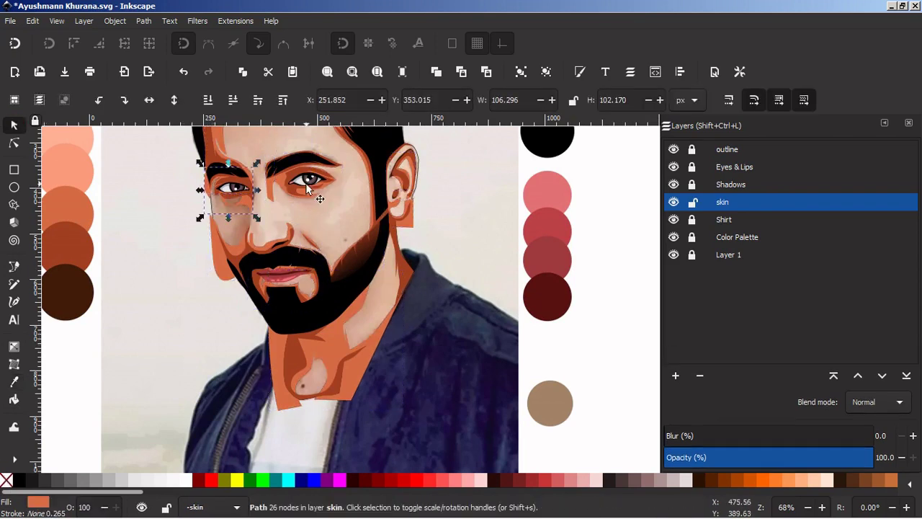
pyautogui.scroll(2, 195, 141)
pyautogui.click(234, 274)
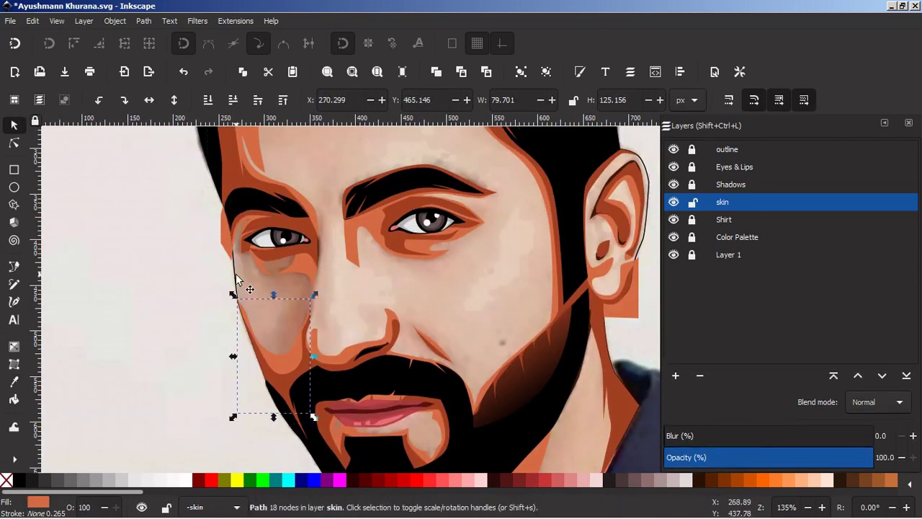
pyautogui.click(223, 241)
pyautogui.click(613, 231)
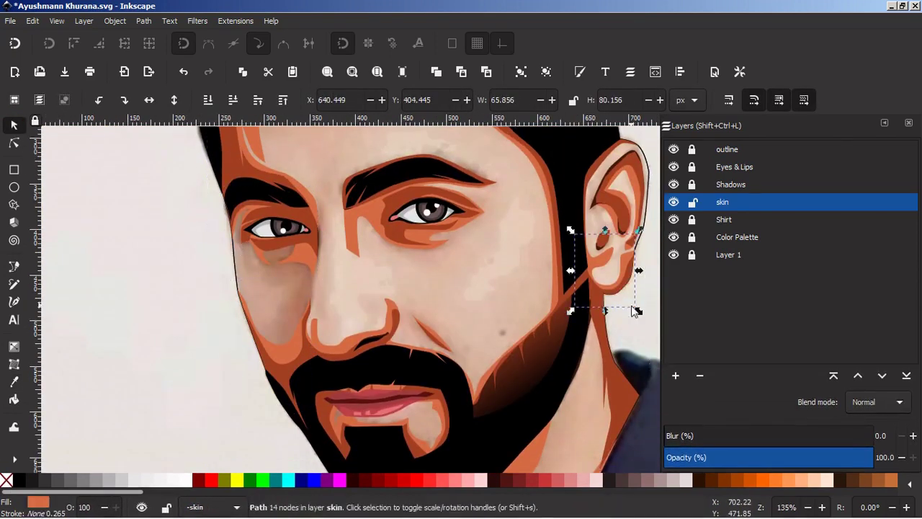
pyautogui.scroll(-2, 424, 198)
pyautogui.scroll(1, 424, 198)
pyautogui.hotkey('ctrl', 'a')
pyautogui.hotkey('shift', 'ctrl', 'a')
pyautogui.press('Escape')
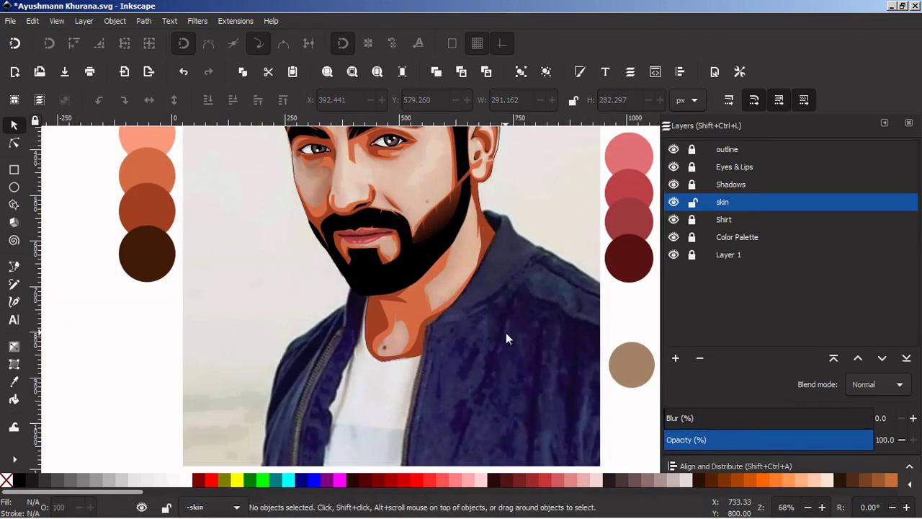
pyautogui.press('5')
# Group the 11 orange shading paths and move them to the Shadows layer.
pyautogui.click(673, 254)
pyautogui.scroll(3, 536, 197)
pyautogui.scroll(2, 535, 198)
pyautogui.scroll(-4, 432, 289)
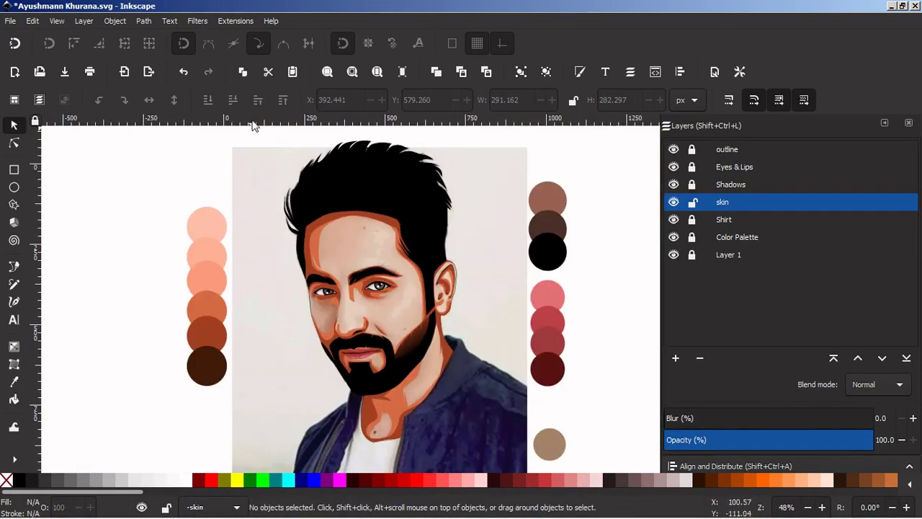
pyautogui.hotkey('ctrl', 'a')
pyautogui.click(314, 311)
pyautogui.click(84, 20)
pyautogui.click(137, 203)
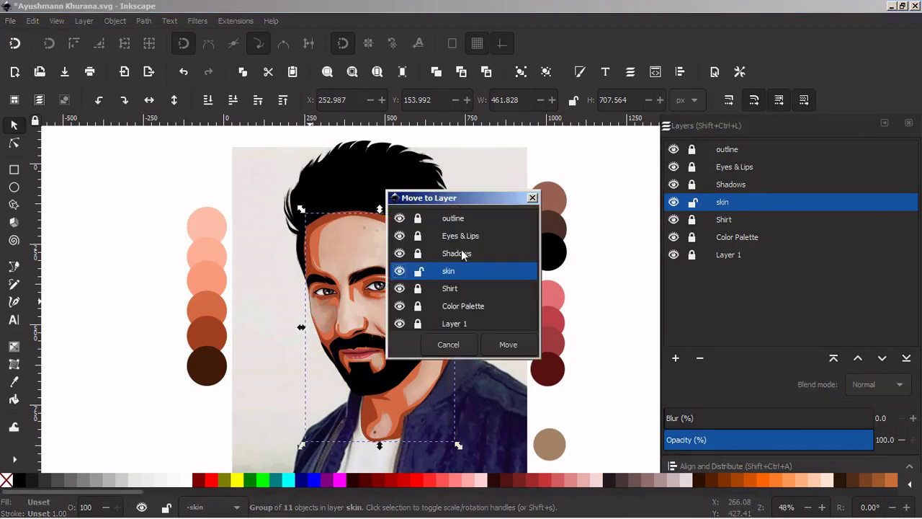
pyautogui.click(462, 254)
pyautogui.click(506, 343)
# Deselect the moved group and zoom back in on the face.
pyautogui.press('Escape')
pyautogui.press('pagedown')
pyautogui.scroll(3, 504, 213)
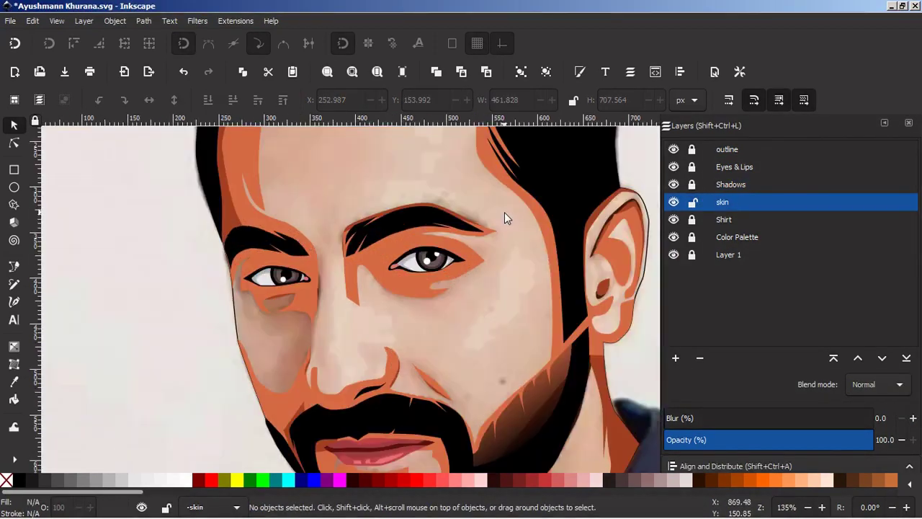
pyautogui.scroll(3, 526, 264)
pyautogui.click(15, 269)
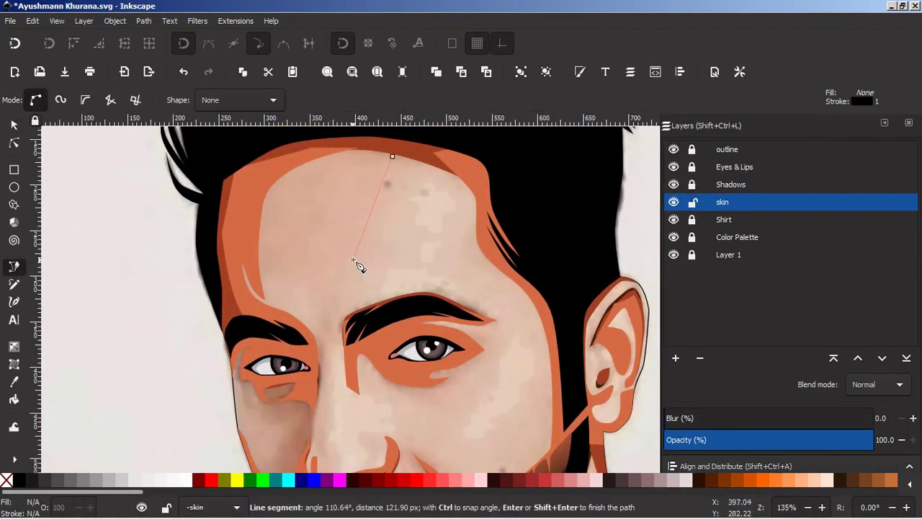
# Finish the curved forehead highlight outline on the skin layer.
pyautogui.moveTo(346, 281); pyautogui.dragTo(348, 291)
pyautogui.press('Return')
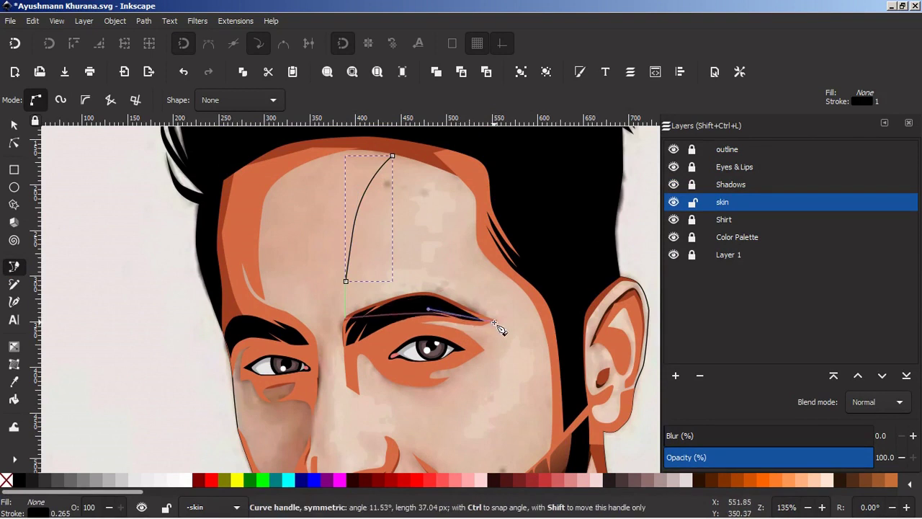
pyautogui.scroll(-3, 439, 386)
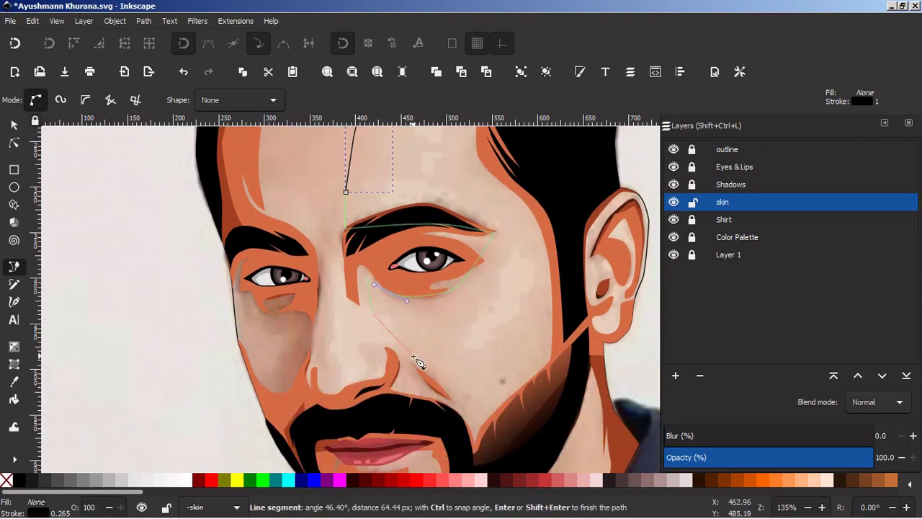
pyautogui.scroll(3, 546, 269)
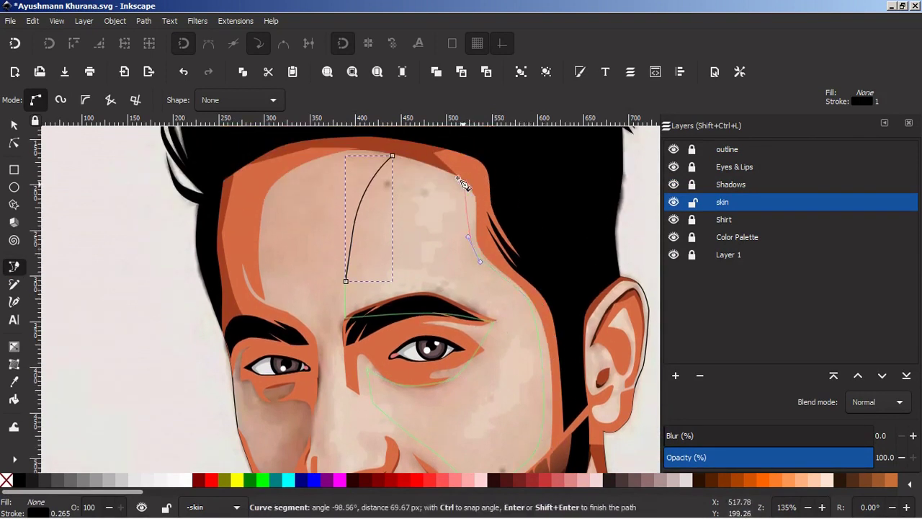
pyautogui.press('Return')
pyautogui.scroll(1, 412, 185)
pyautogui.scroll(-2, 411, 181)
# Trace a closed highlight outline on the cheek and a path along the nose.
pyautogui.click(190, 292)
pyautogui.moveTo(215, 333); pyautogui.dragTo(254, 359)
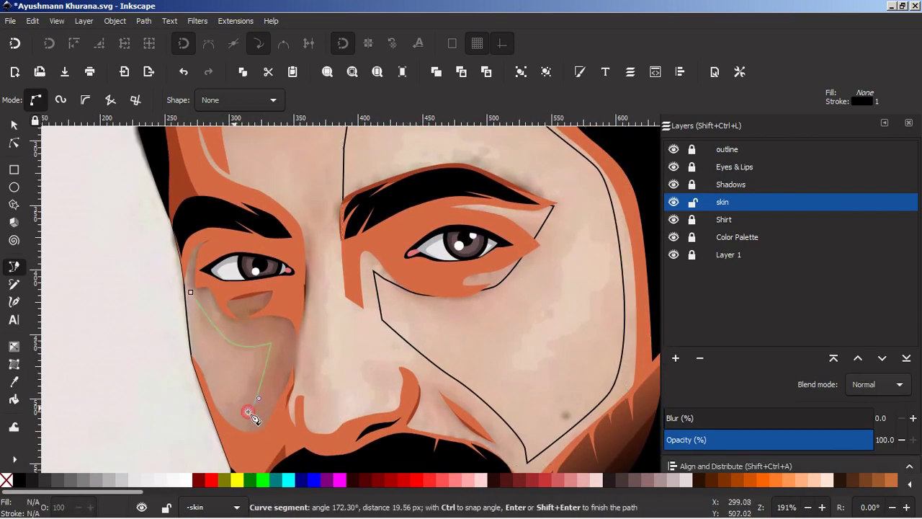
pyautogui.click(190, 292)
pyautogui.scroll(-3, 350, 244)
pyautogui.click(315, 173)
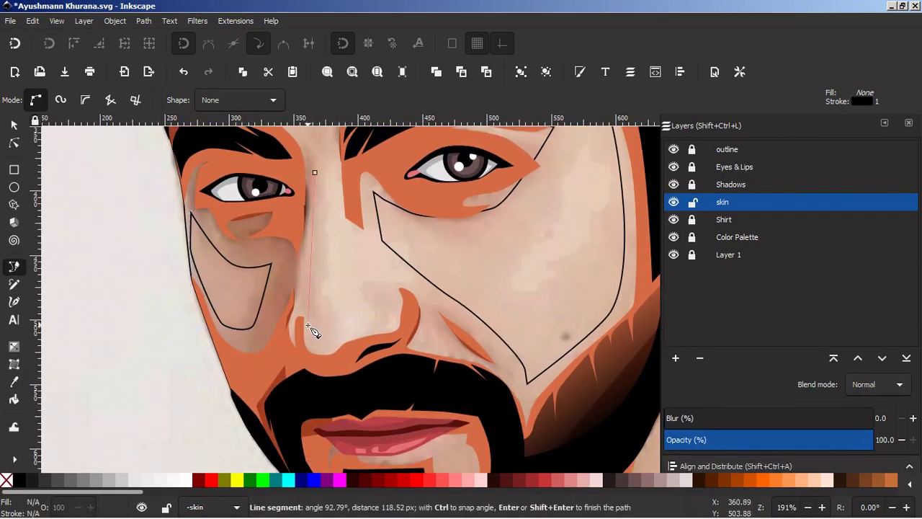
pyautogui.click(336, 183)
pyautogui.press('Return')
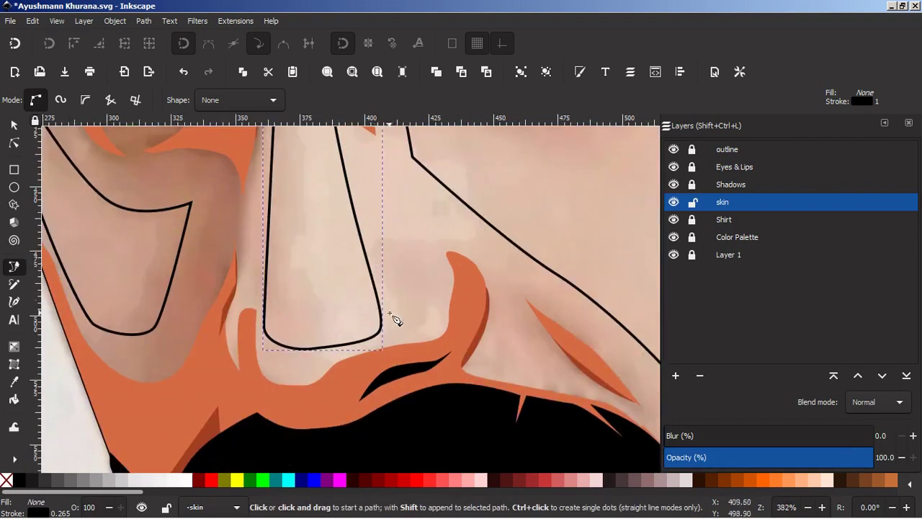
pyautogui.scroll(2, 380, 267)
pyautogui.scroll(-2, 424, 338)
pyautogui.scroll(1, 238, 259)
# Outline highlights beside the eye, on the neck and on the nose.
pyautogui.click(231, 272)
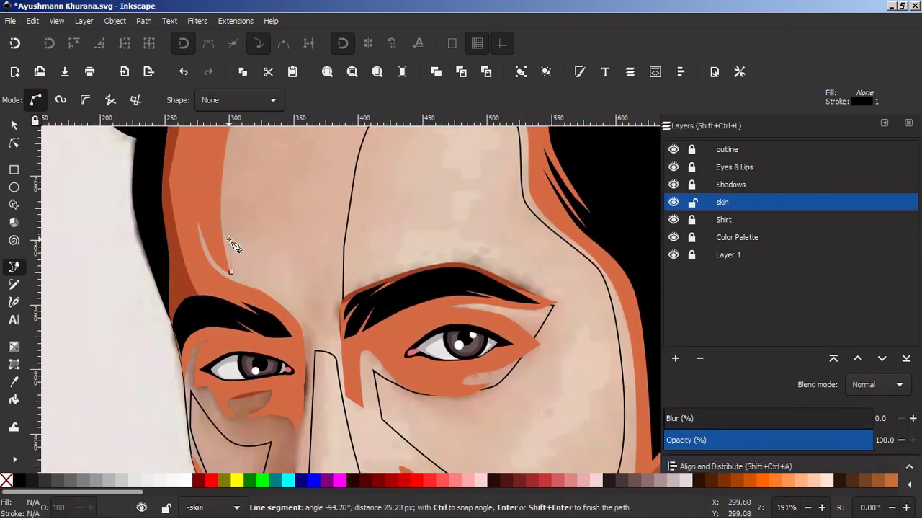
pyautogui.click(231, 272)
pyautogui.scroll(-3, 237, 267)
pyautogui.scroll(2, 233, 274)
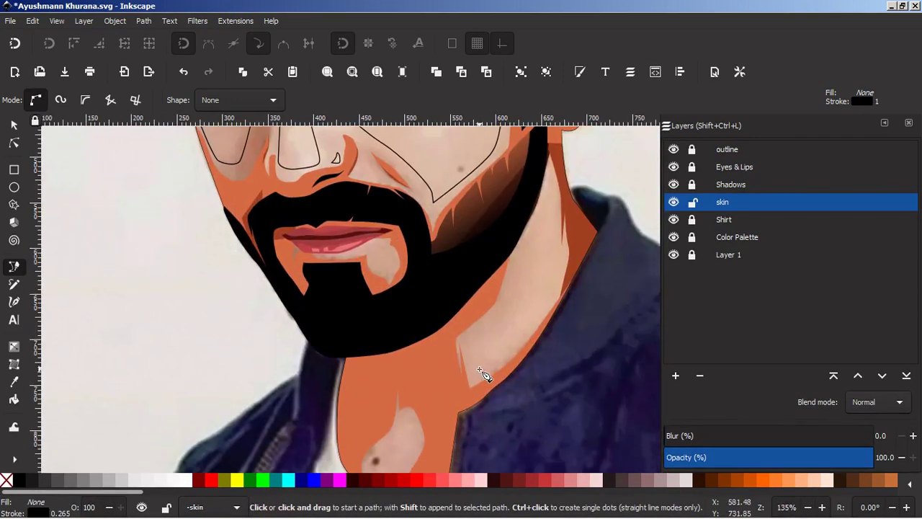
pyautogui.click(479, 369)
pyautogui.moveTo(539, 300); pyautogui.dragTo(548, 277)
pyautogui.click(479, 369)
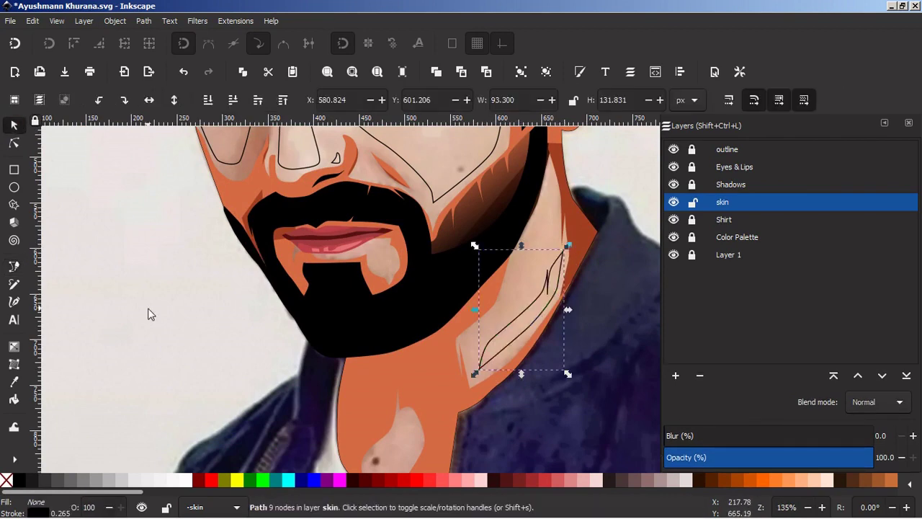
pyautogui.scroll(2, 149, 312)
pyautogui.scroll(1, 149, 312)
pyautogui.moveTo(263, 215); pyautogui.dragTo(268, 245)
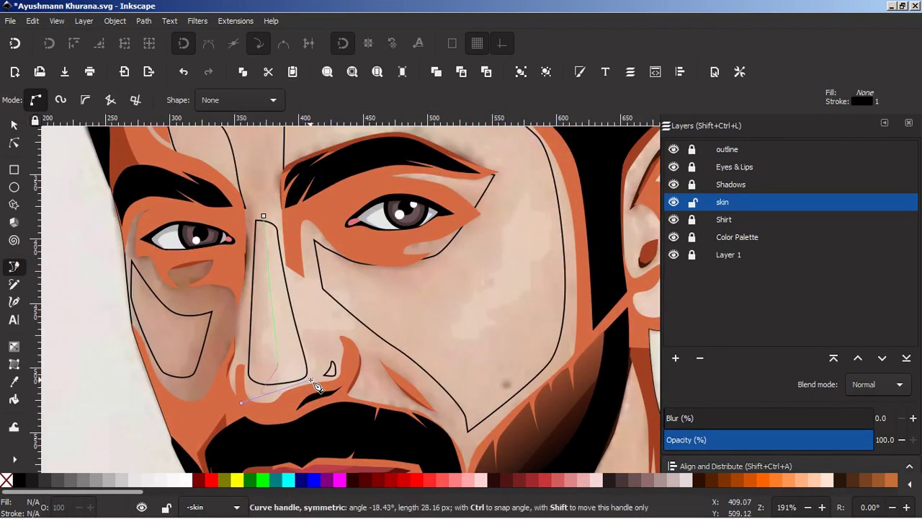
pyautogui.click(268, 221)
# Trace highlight outlines down the right cheek, above the eyebrow and across the forehead.
pyautogui.click(520, 191)
pyautogui.moveTo(492, 279); pyautogui.dragTo(479, 298)
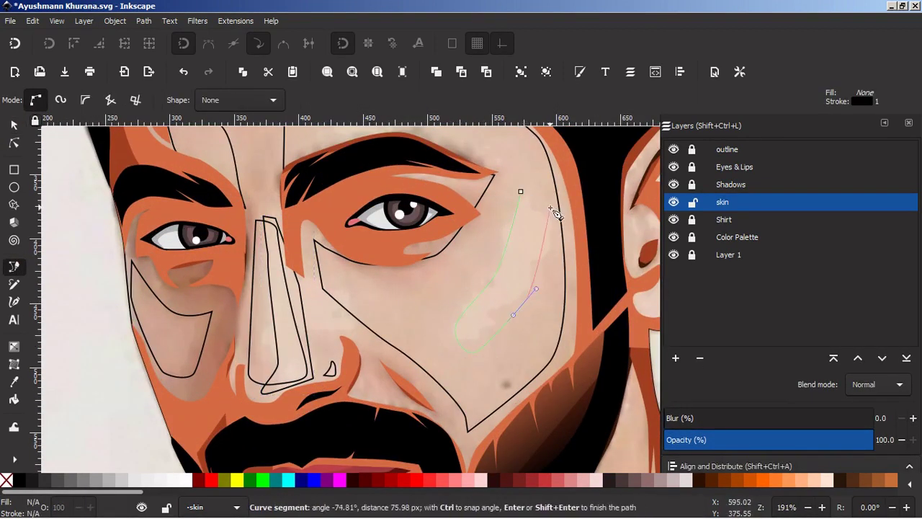
pyautogui.press('Return')
pyautogui.scroll(5, 433, 289)
pyautogui.click(296, 362)
pyautogui.click(295, 363)
pyautogui.click(351, 282)
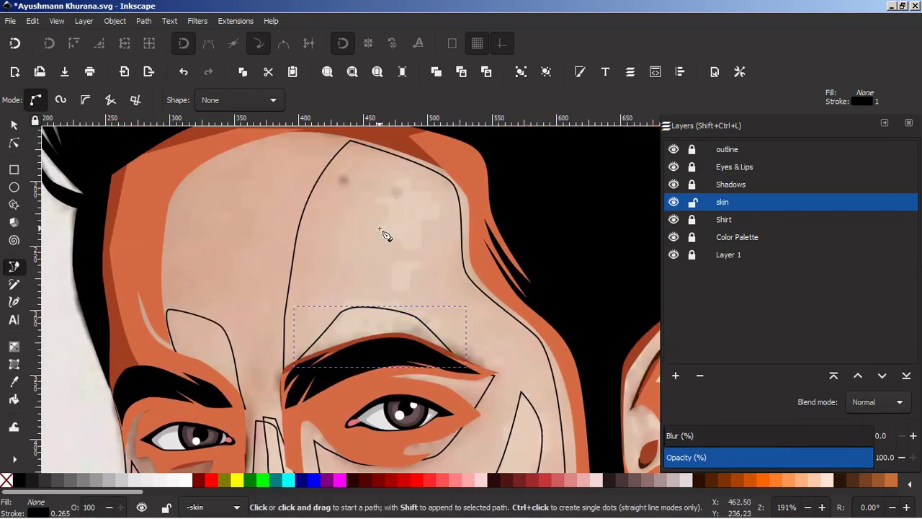
pyautogui.moveTo(430, 191); pyautogui.dragTo(433, 202)
pyautogui.click(351, 282)
pyautogui.press('5')
pyautogui.scroll(3, 360, 231)
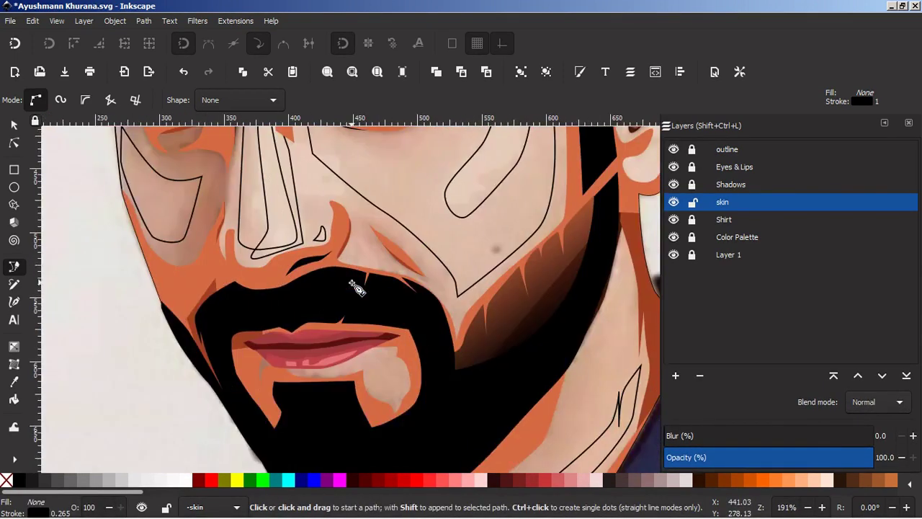
pyautogui.scroll(3, 354, 288)
# Trace closed outlines for the inner ear folds, the upper rim and the lower ear oval.
pyautogui.click(443, 297)
pyautogui.moveTo(436, 350); pyautogui.dragTo(442, 357)
pyautogui.click(443, 299)
pyautogui.scroll(5, 504, 245)
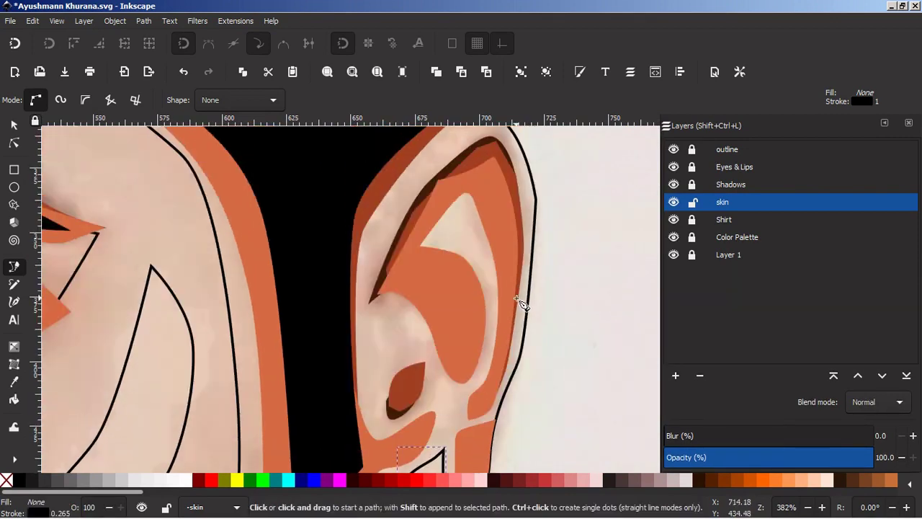
pyautogui.click(432, 239)
pyautogui.moveTo(459, 208); pyautogui.dragTo(465, 208)
pyautogui.moveTo(463, 249); pyautogui.dragTo(465, 250)
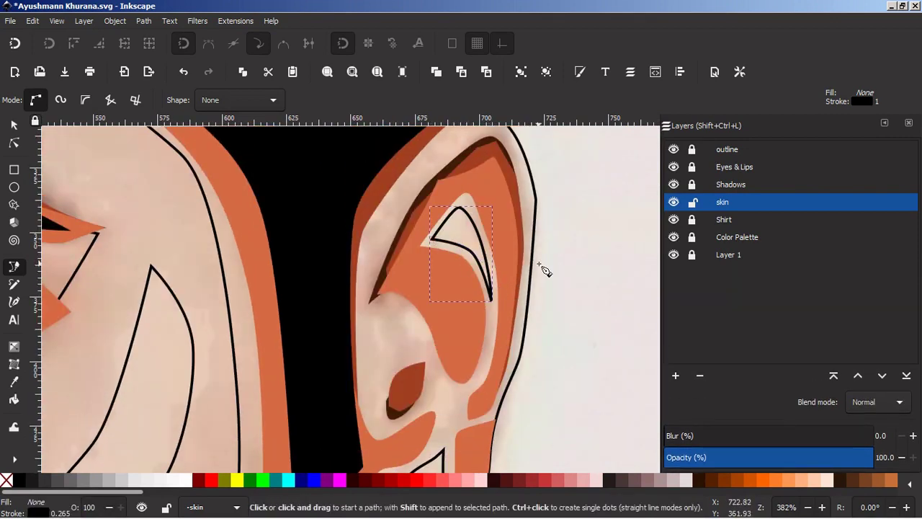
pyautogui.press('+')
pyautogui.click(413, 330)
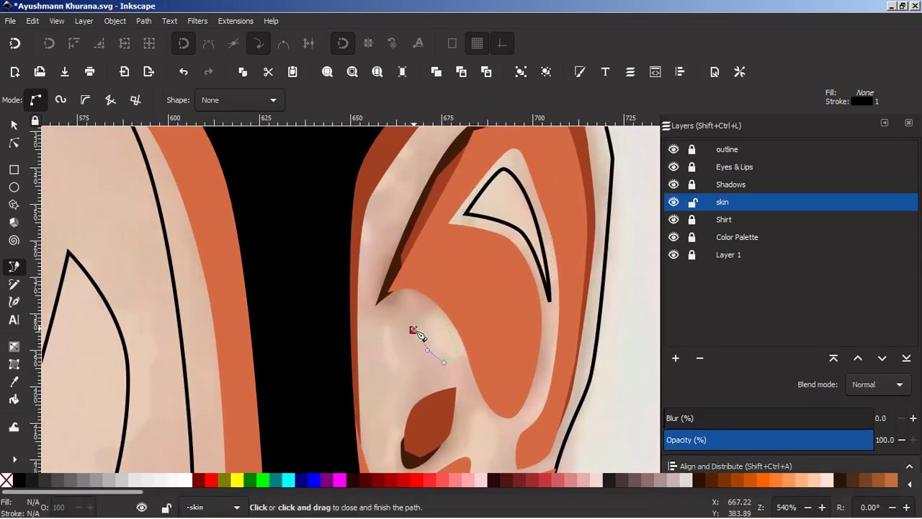
pyautogui.click(412, 329)
pyautogui.scroll(-3, 404, 360)
pyautogui.moveTo(476, 342); pyautogui.dragTo(476, 365)
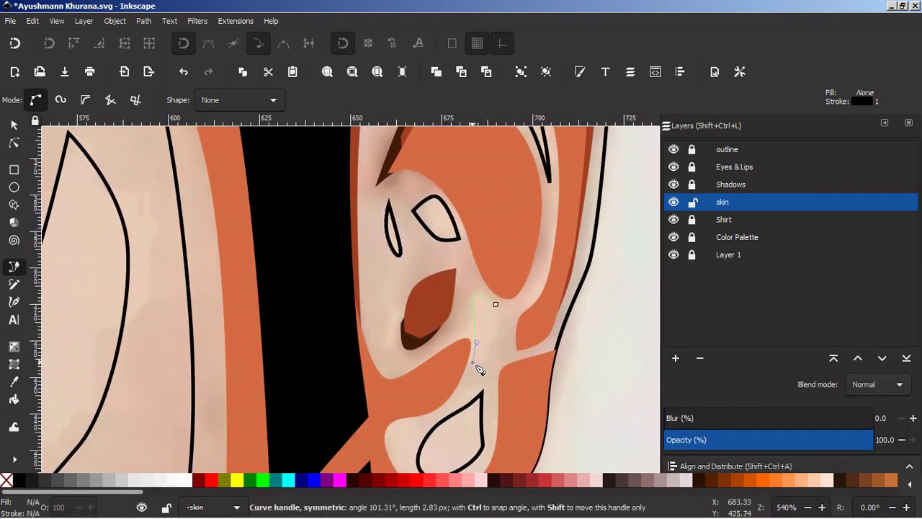
pyautogui.click(496, 305)
# Close the sliver outline atop the ear and zoom out to the whole page.
pyautogui.click(498, 150)
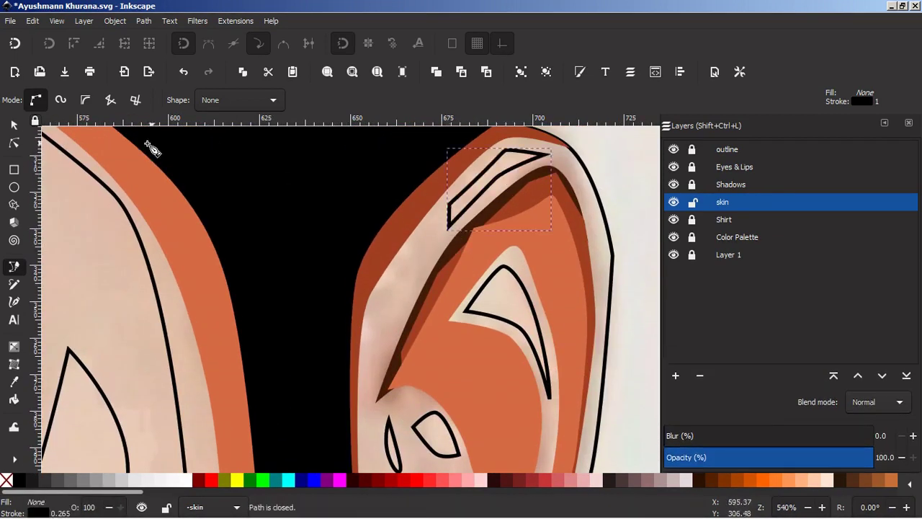
pyautogui.press('n')
pyautogui.press('s')
pyautogui.press('Escape')
pyautogui.press('5')
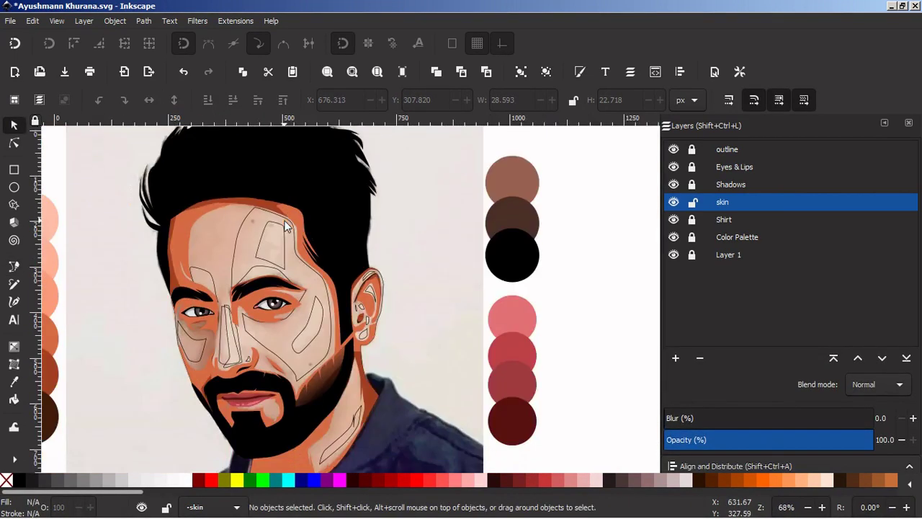
pyautogui.scroll(2, 269, 301)
pyautogui.scroll(2, 270, 301)
# Rubber-band select the traced face highlight outlines.
pyautogui.click(114, 314)
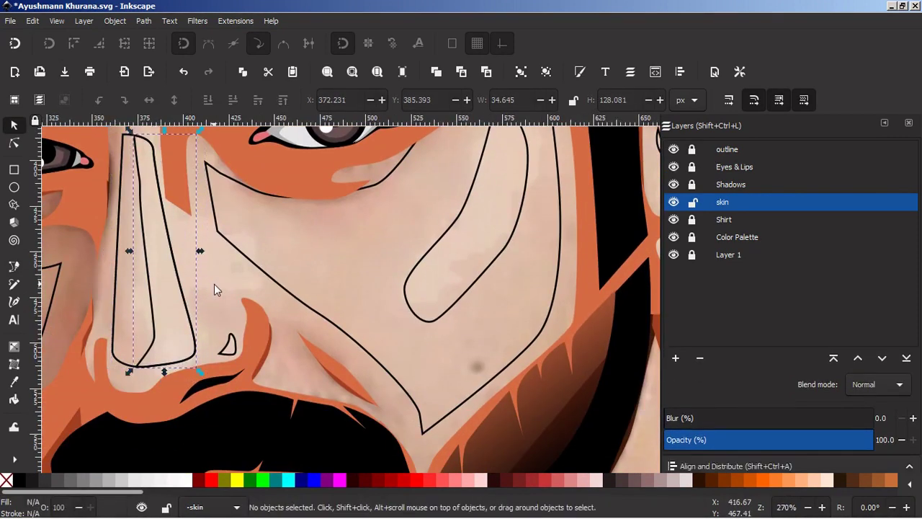
pyautogui.scroll(-3, 215, 292)
pyautogui.scroll(-2, 215, 291)
pyautogui.moveTo(231, 140); pyautogui.dragTo(453, 412)
pyautogui.press('d')
pyautogui.press('d')
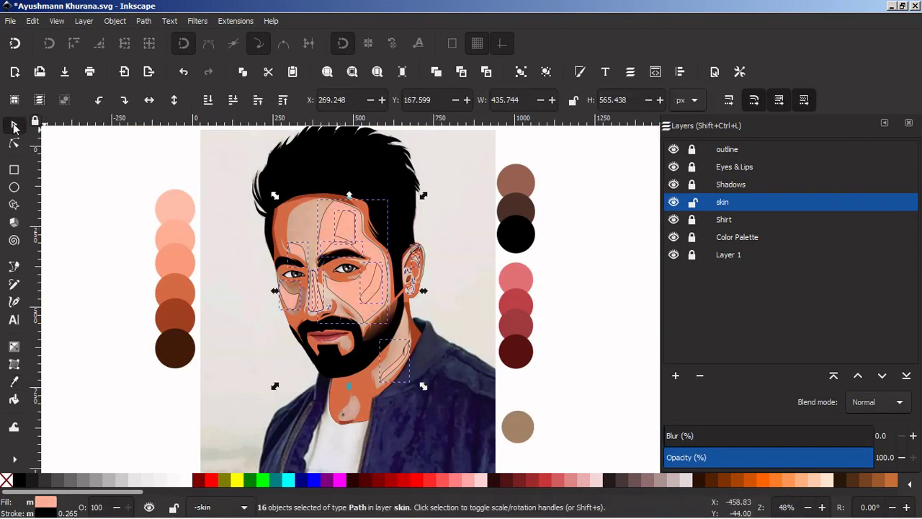
pyautogui.press('Escape')
pyautogui.click(341, 249)
pyautogui.press('d')
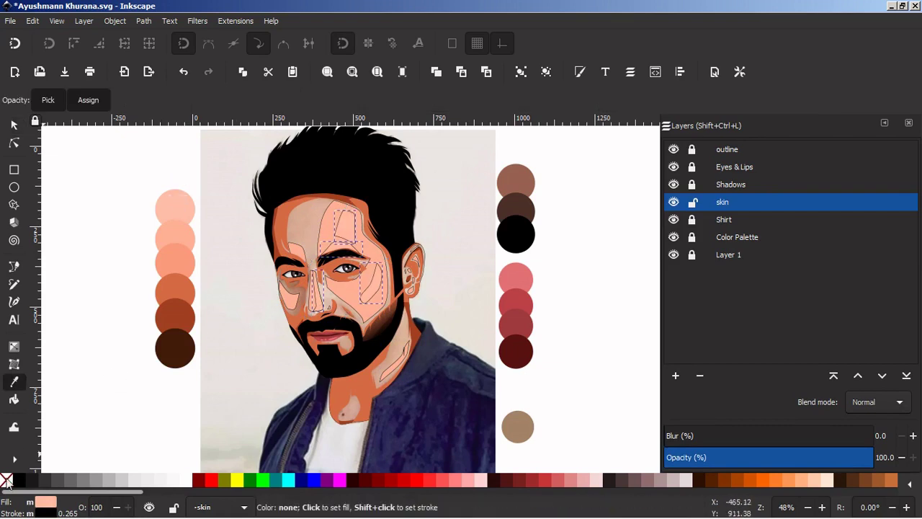
pyautogui.press('d')
pyautogui.moveTo(226, 148); pyautogui.dragTo(451, 414)
pyautogui.press('Escape')
# Fill the traced highlight shapes with the pale peach skin tone.
pyautogui.click(408, 281)
pyautogui.scroll(3, 248, 289)
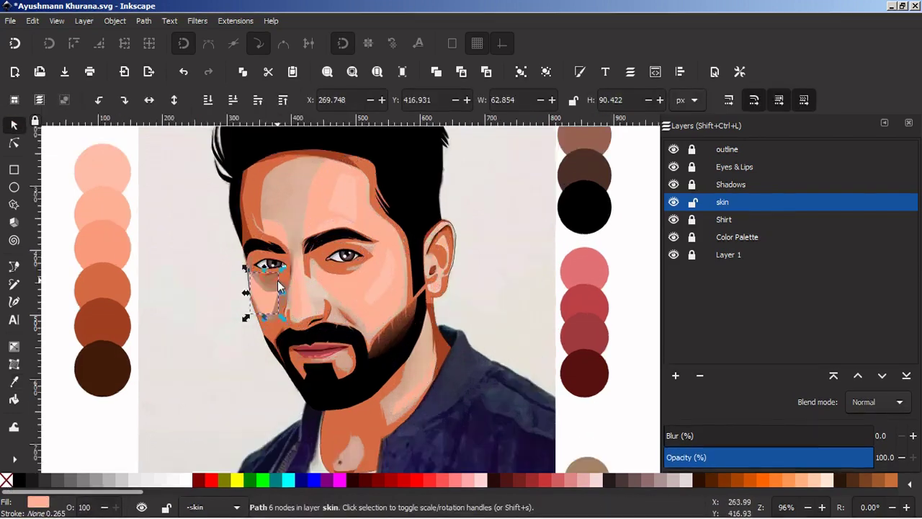
pyautogui.scroll(2, 144, 329)
pyautogui.press('5')
pyautogui.press('d')
pyautogui.press('d')
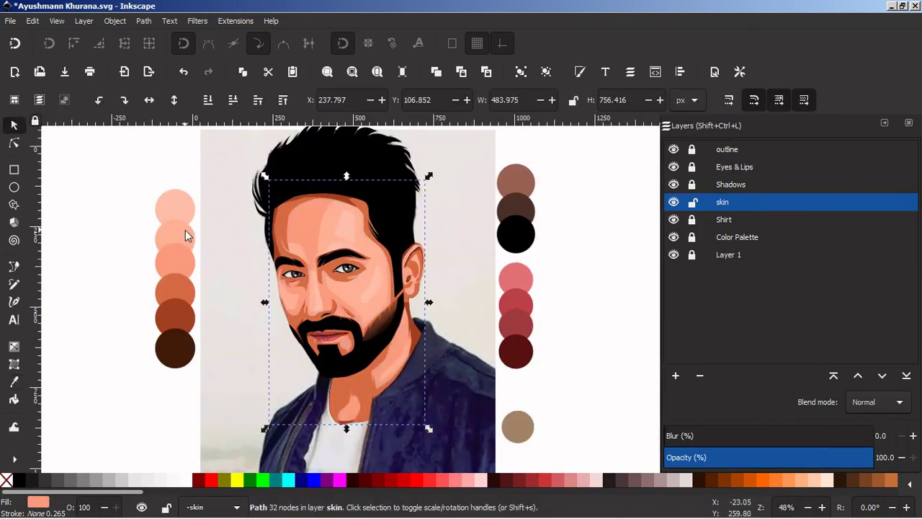
pyautogui.press('Escape')
pyautogui.press('5')
# Make the Shadows layer current and select its group.
pyautogui.click(731, 185)
pyautogui.scroll(3, 454, 189)
pyautogui.click(454, 189)
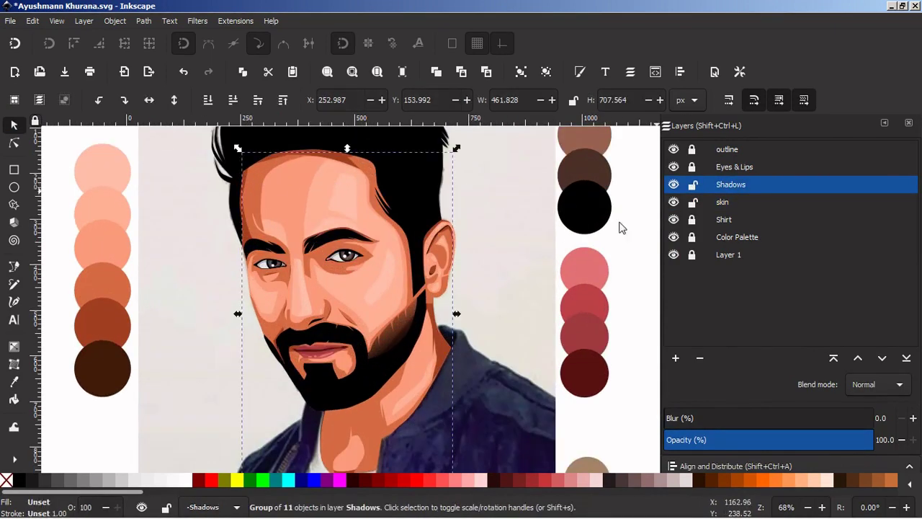
pyautogui.press('Escape')
pyautogui.click(254, 188)
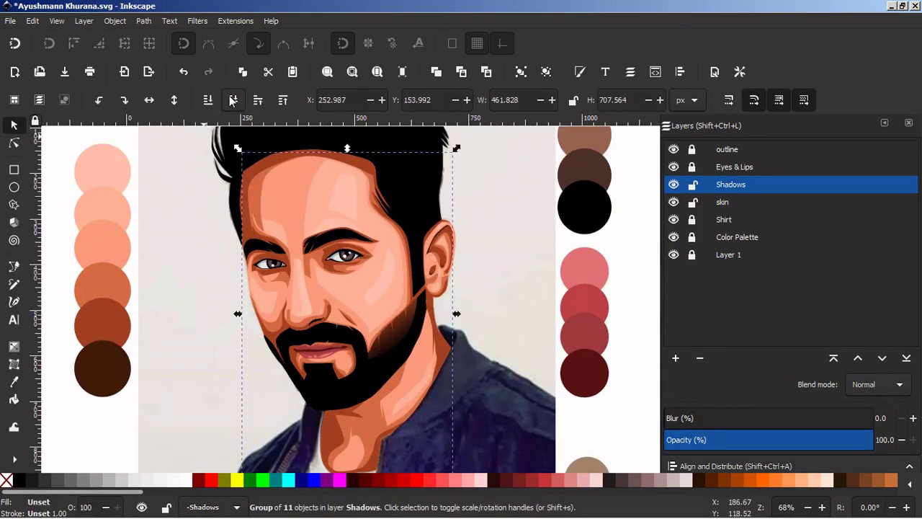
pyautogui.press('Escape')
# Save the drawing and add a new layer named 'Background'.
pyautogui.press('5')
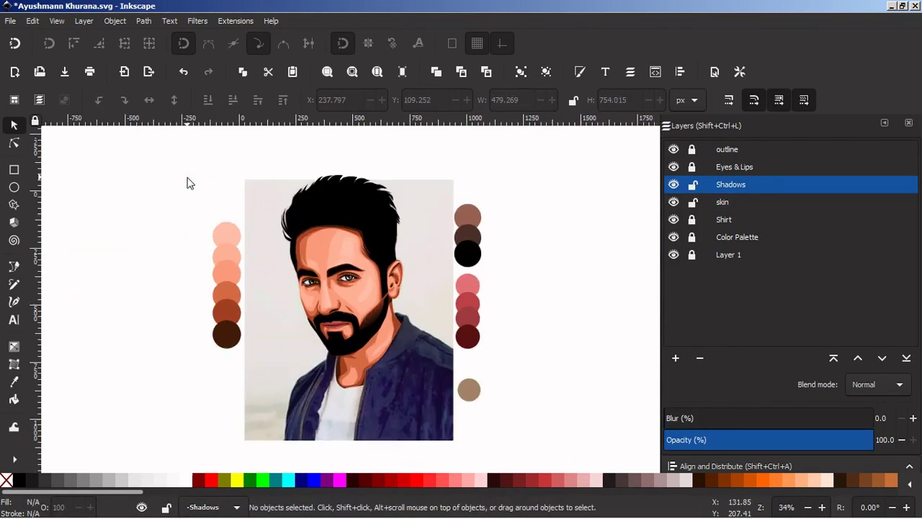
pyautogui.hotkey('ctrl', 's')
pyautogui.scroll(3, 351, 350)
pyautogui.click(723, 219)
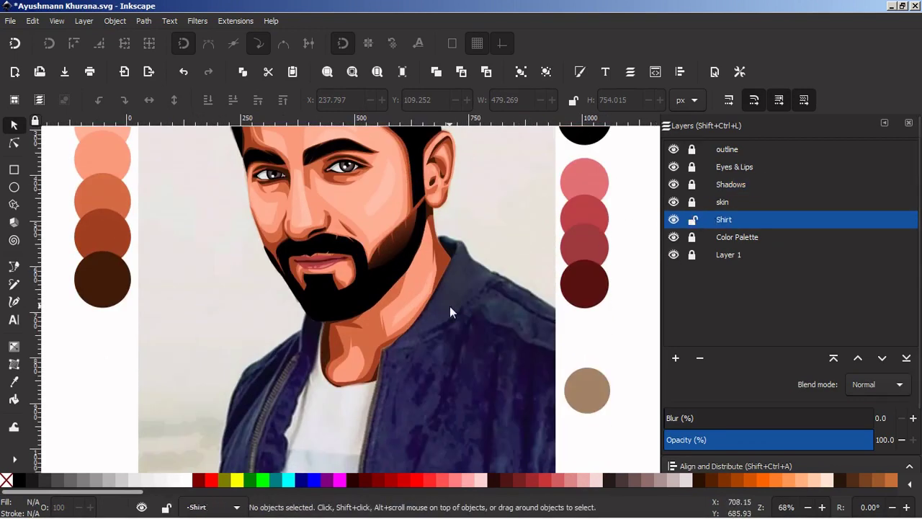
pyautogui.scroll(-2, 450, 311)
pyautogui.click(730, 238)
pyautogui.hotkey('ctrl', 'shift', 'n')
pyautogui.write('Background')
pyautogui.press('Return')
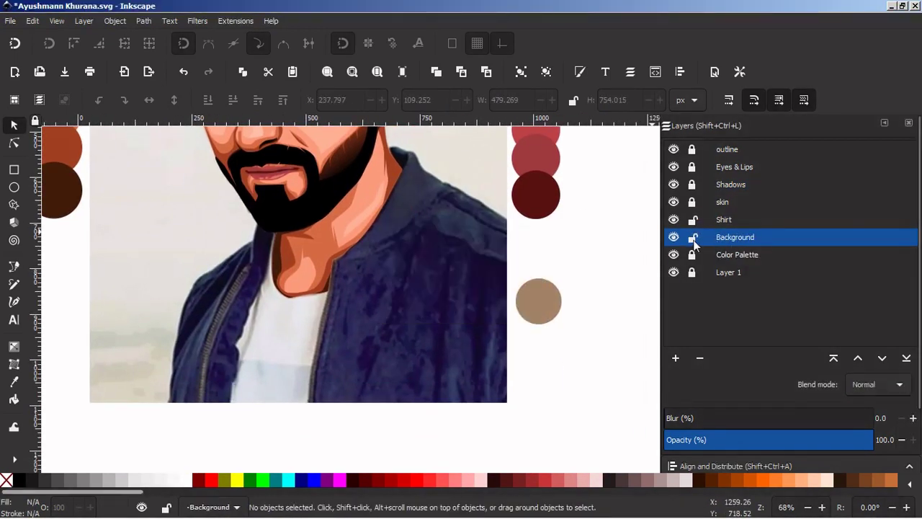
# On the Shirt layer, trace the jacket's left side from shoulder to lower edge.
pyautogui.click(724, 219)
pyautogui.scroll(2, 359, 263)
pyautogui.press('b')
pyautogui.moveTo(423, 191); pyautogui.dragTo(448, 184)
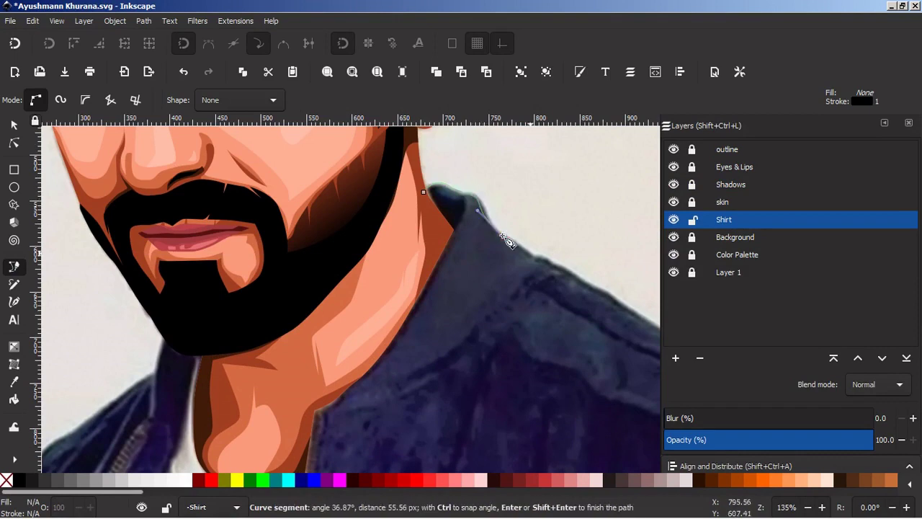
pyautogui.scroll(-2, 619, 306)
pyautogui.scroll(-3, 569, 274)
pyautogui.click(568, 425)
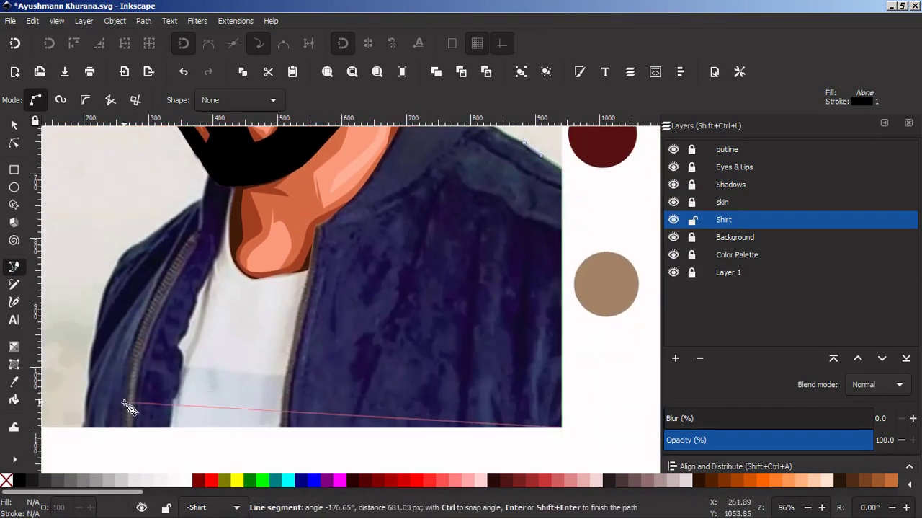
pyautogui.scroll(3, 283, 441)
pyautogui.moveTo(322, 196); pyautogui.dragTo(314, 241)
pyautogui.scroll(-2, 313, 241)
pyautogui.scroll(2, 289, 173)
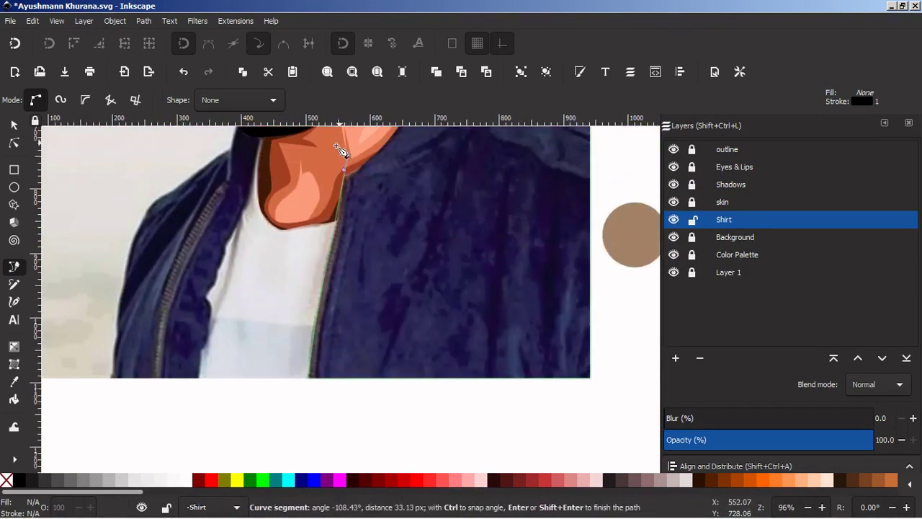
pyautogui.scroll(1, 284, 160)
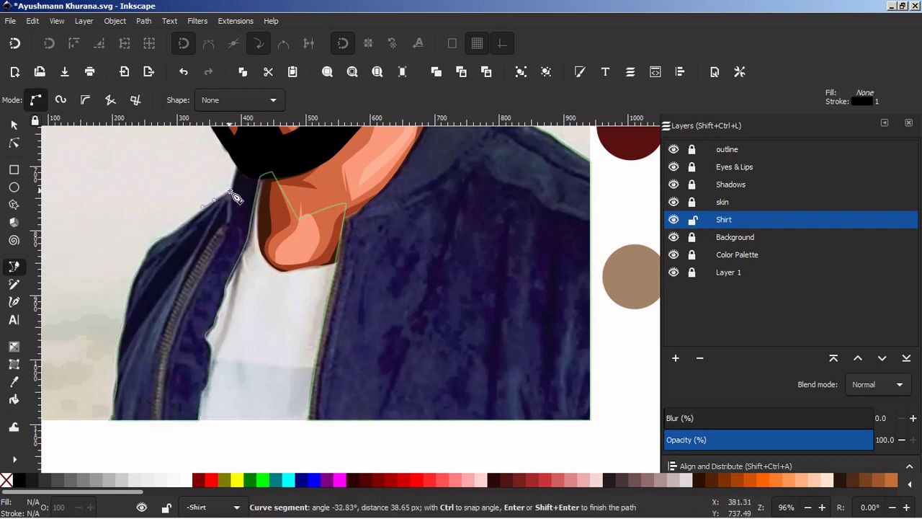
pyautogui.scroll(2, 302, 159)
pyautogui.press('Return')
pyautogui.scroll(-2, 428, 189)
# Fill the new jacket shape with the navy colour picked from the canvas.
pyautogui.press('d')
pyautogui.click(371, 340)
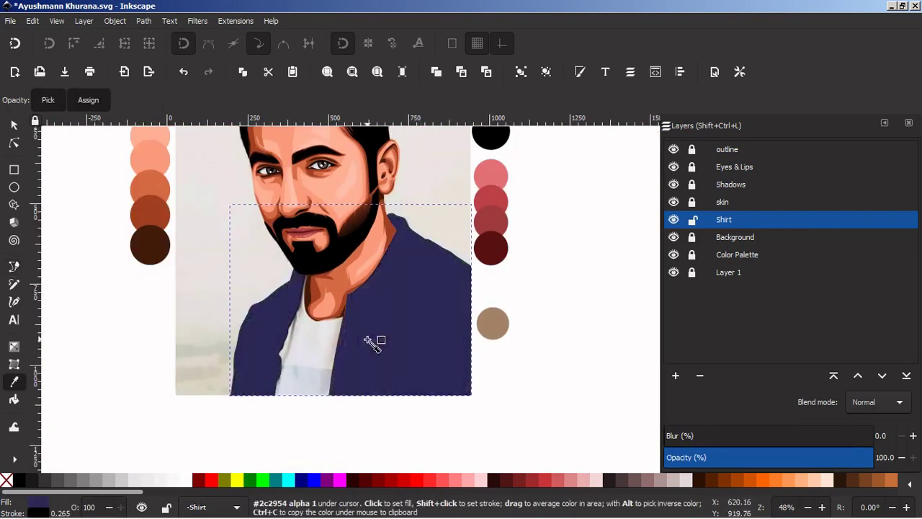
pyautogui.click(14, 125)
pyautogui.press('-')
pyautogui.press('-')
pyautogui.press('+')
pyautogui.press('+')
pyautogui.press('+')
# Draw a thin black line along the left lapel edge with the Pen tool.
pyautogui.click(14, 266)
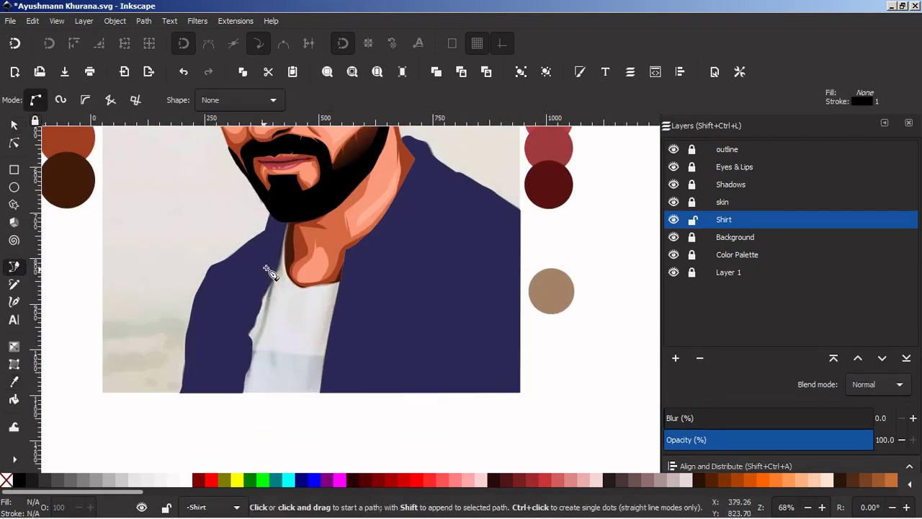
pyautogui.scroll(2, 380, 376)
pyautogui.click(267, 391)
pyautogui.scroll(3, 154, 267)
pyautogui.press('Return')
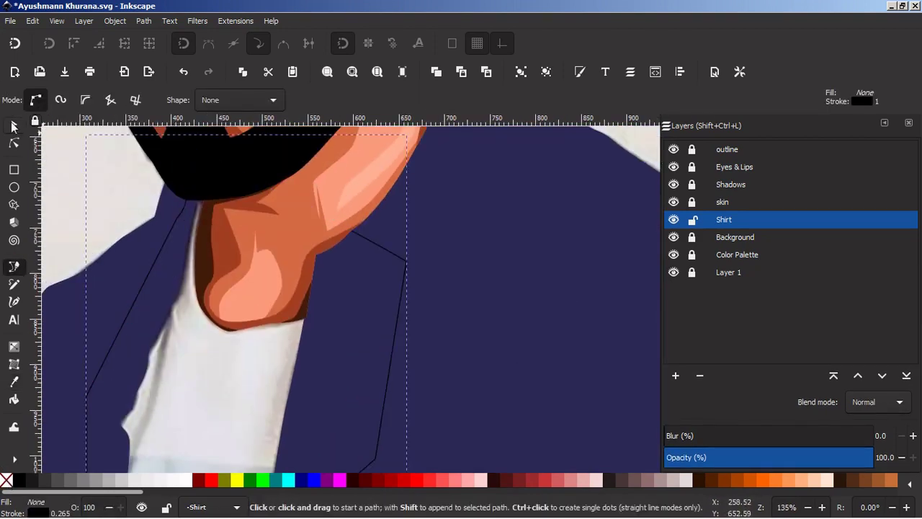
pyautogui.press('s')
pyautogui.scroll(-4, 104, 196)
# Draw a frame rectangle covering the whole portrait.
pyautogui.click(14, 170)
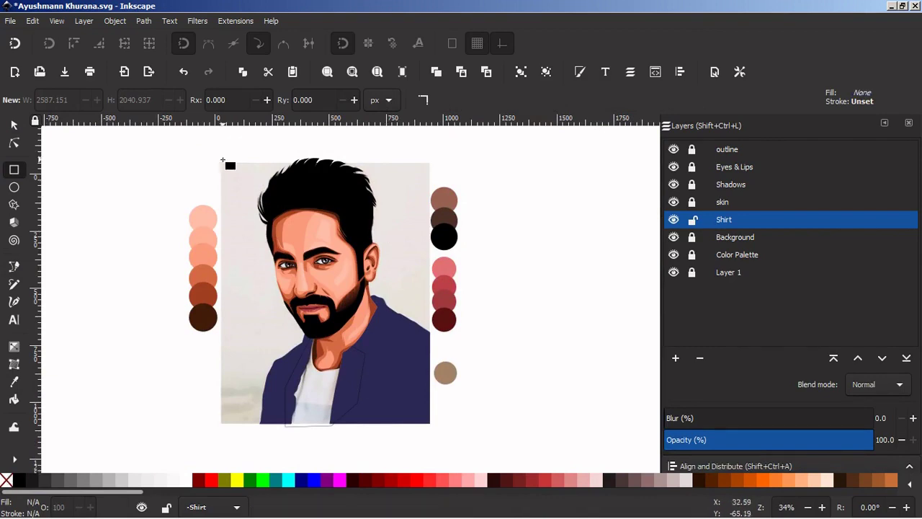
pyautogui.moveTo(432, 425); pyautogui.dragTo(432, 425)
pyautogui.press('Escape')
pyautogui.press('s')
pyautogui.scroll(1, 207, 360)
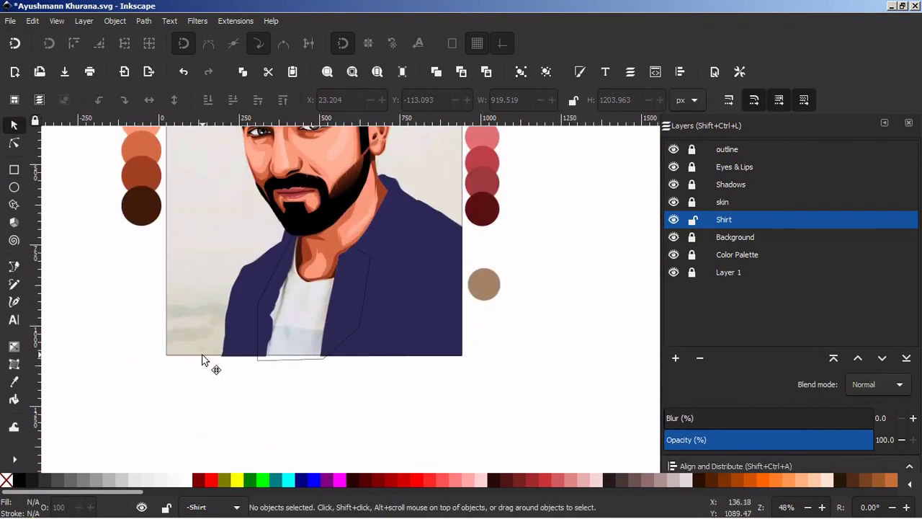
pyautogui.click(316, 316)
pyautogui.click(475, 358)
# Select the navy jacket shape together with the frame rectangle.
pyautogui.scroll(3, 475, 358)
pyautogui.click(479, 231)
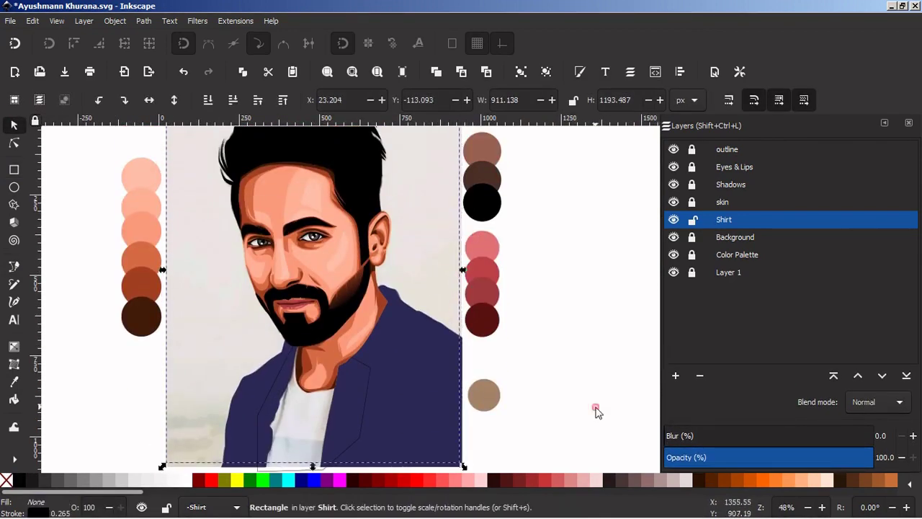
pyautogui.scroll(1, 460, 335)
pyautogui.click(460, 335)
pyautogui.hotkey('ctrl', 'a')
pyautogui.click(159, 323)
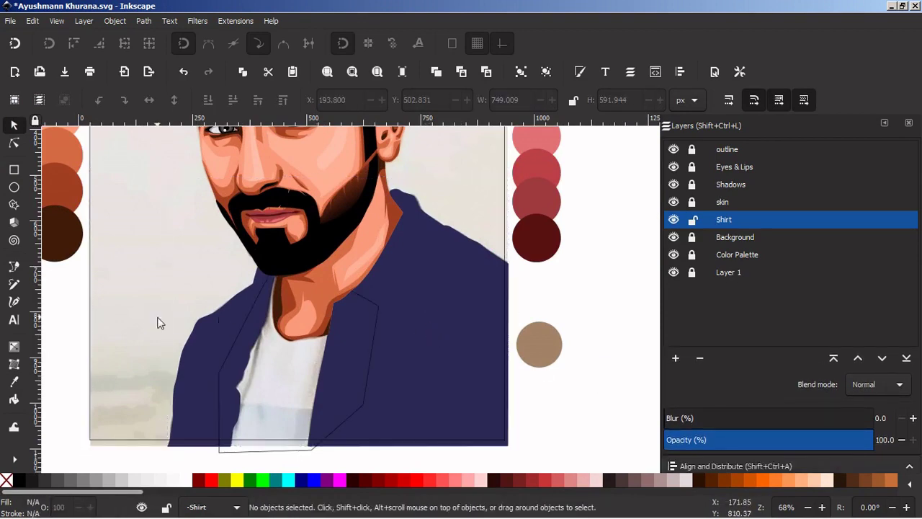
pyautogui.hotkey('ctrl', 'a')
# Stretch the navy jacket down so it reaches the portrait's bottom edge.
pyautogui.moveTo(298, 447); pyautogui.dragTo(297, 451)
pyautogui.click(194, 357)
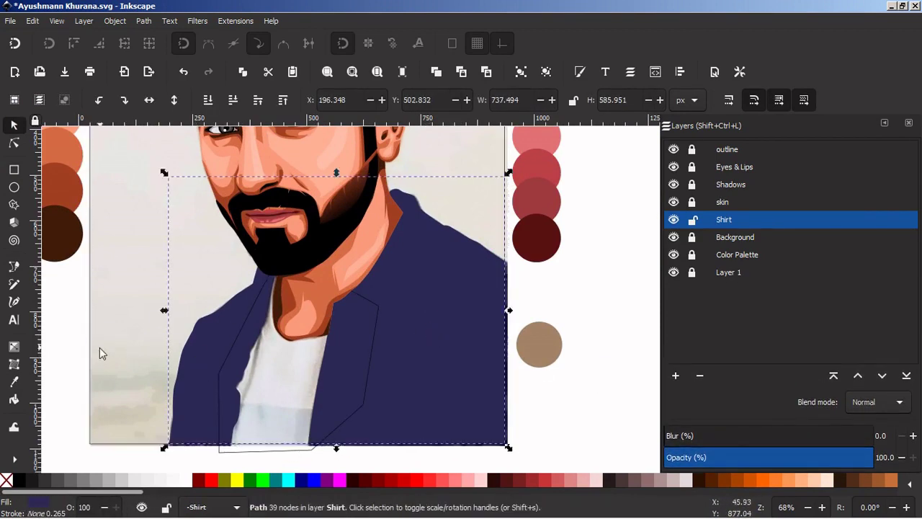
pyautogui.hotkey('ctrl', 'a')
pyautogui.click(226, 366)
pyautogui.press('Escape')
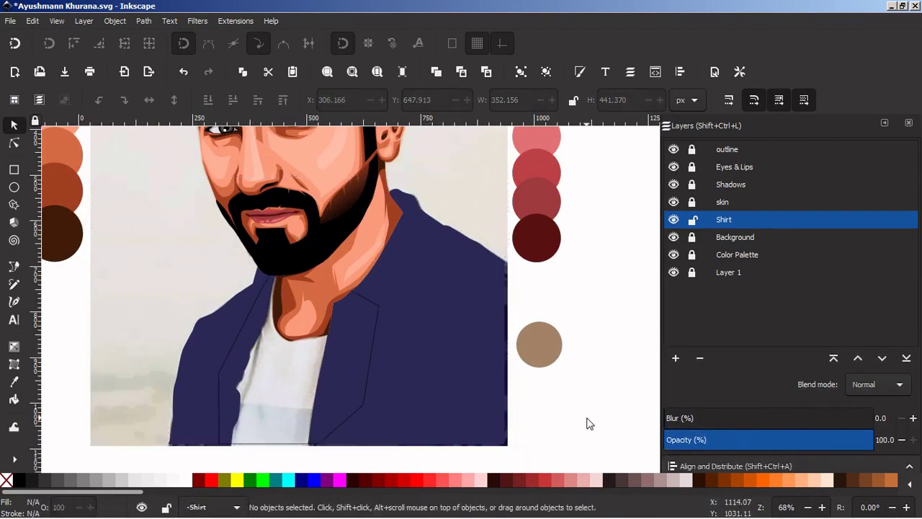
pyautogui.press('+')
pyautogui.press('+')
pyautogui.scroll(-2, 587, 423)
# Close the T-shirt outline and trace a curved shape along the T-shirt's left edge.
pyautogui.press('b')
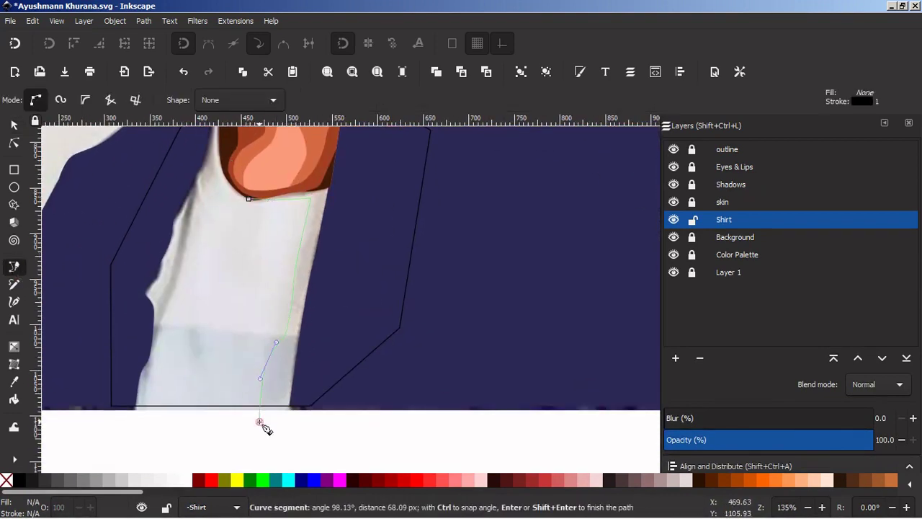
pyautogui.scroll(3, 445, 395)
pyautogui.click(367, 201)
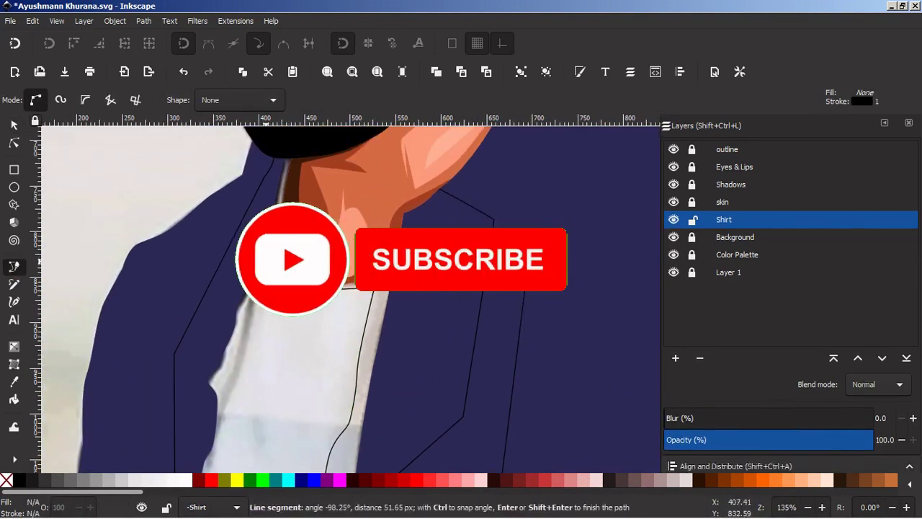
pyautogui.click(254, 309)
pyautogui.click(200, 392)
pyautogui.moveTo(215, 437); pyautogui.dragTo(206, 440)
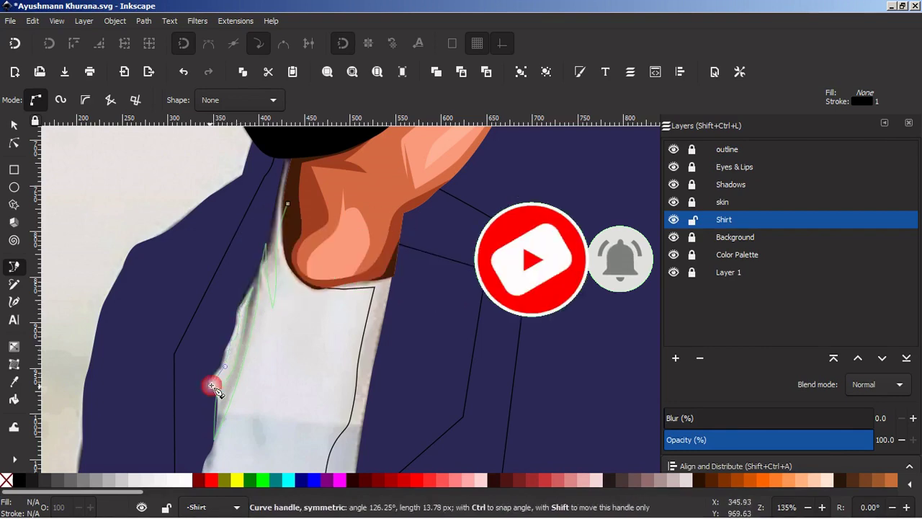
pyautogui.click(286, 131)
pyautogui.click(307, 158)
# Trace a closed fold shape at the T-shirt hem.
pyautogui.scroll(-4, 309, 160)
pyautogui.click(199, 326)
pyautogui.moveTo(301, 341); pyautogui.dragTo(314, 349)
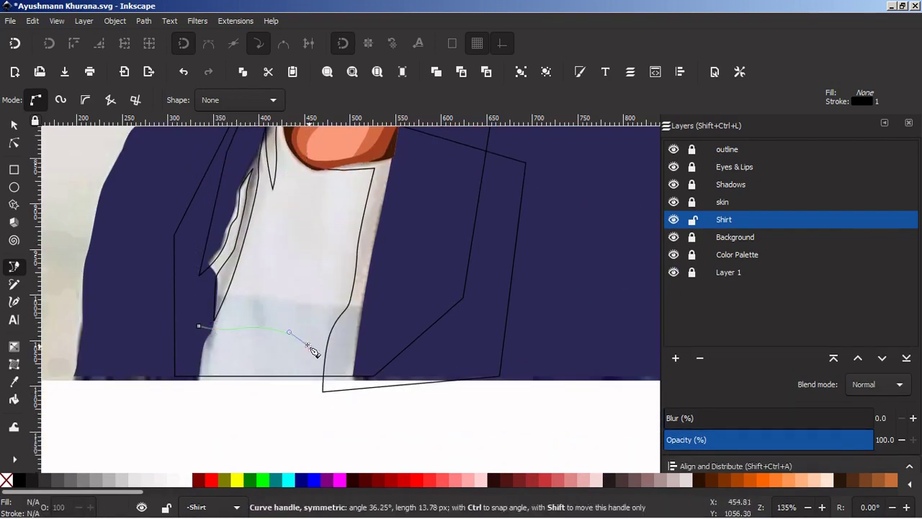
pyautogui.click(199, 327)
pyautogui.press('s')
# Select all traced T-shirt pieces and fill them with light grey using the Dropper.
pyautogui.click(277, 256)
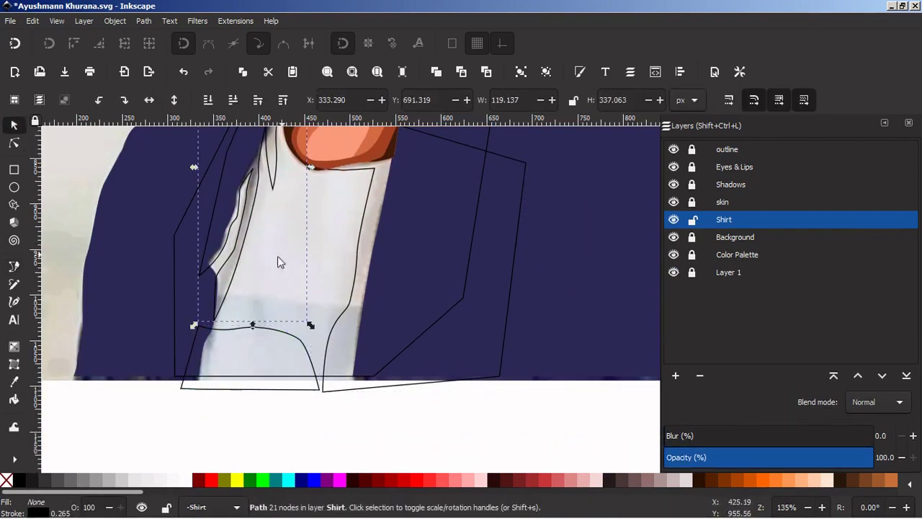
pyautogui.click(229, 249)
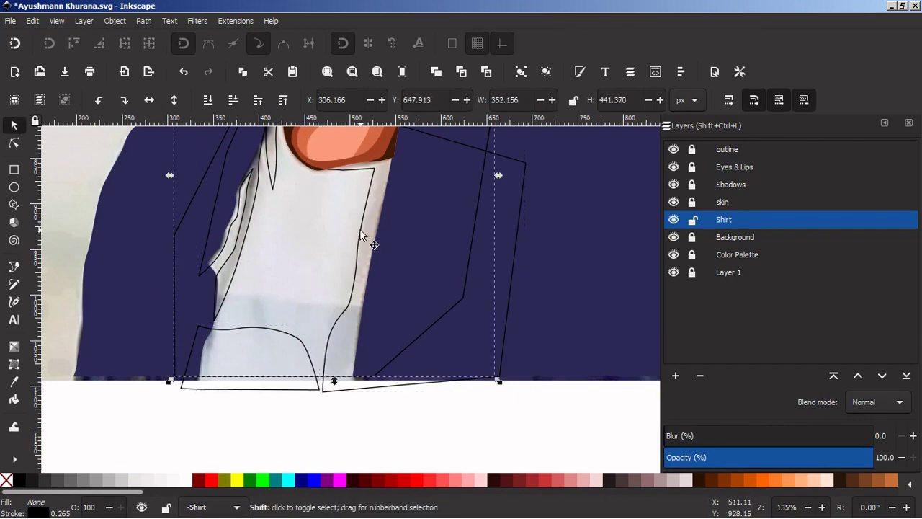
pyautogui.click(432, 314)
pyautogui.click(202, 389)
pyautogui.keyDown('shift'); pyautogui.click(360, 189); pyautogui.keyUp('shift')
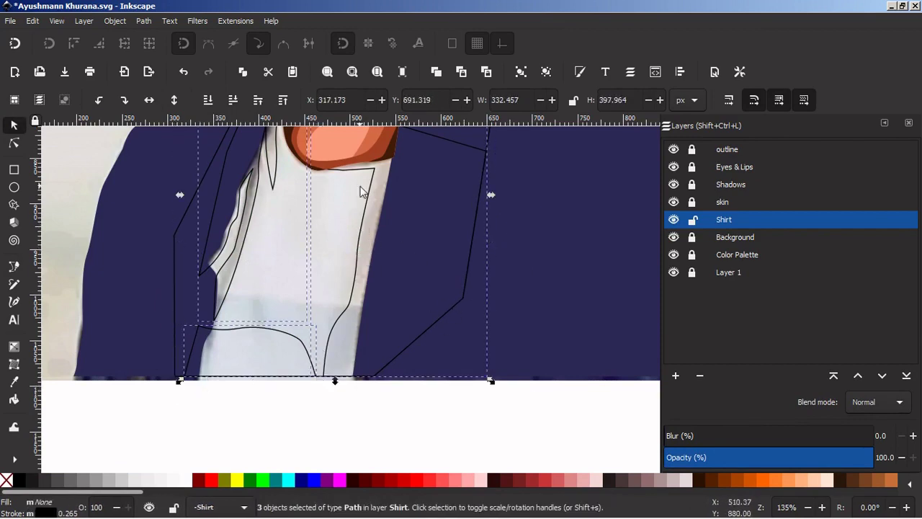
pyautogui.press('d')
pyautogui.click(240, 264)
pyautogui.click(12, 127)
pyautogui.press('d')
pyautogui.click(87, 387)
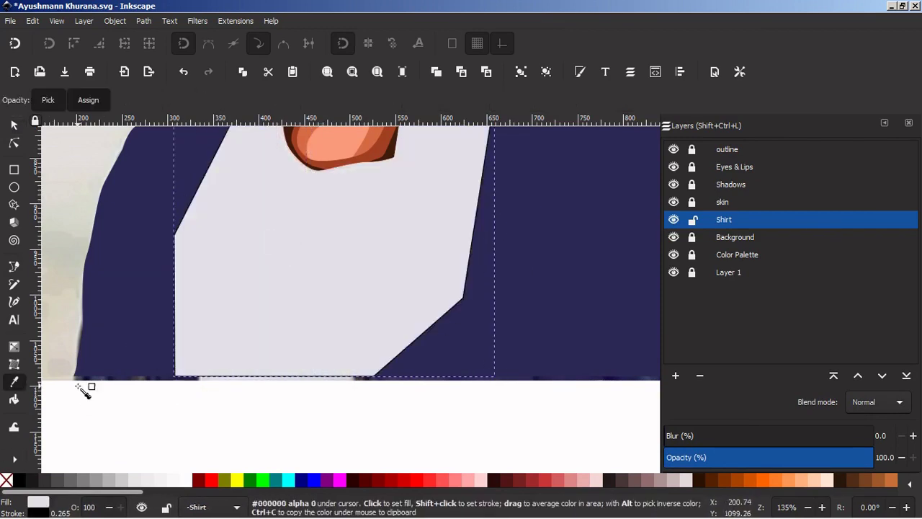
pyautogui.press('d')
# Zoom out to the whole drawing and save the portrait file.
pyautogui.press('Escape')
pyautogui.press('5')
pyautogui.hotkey('ctrl', 's')
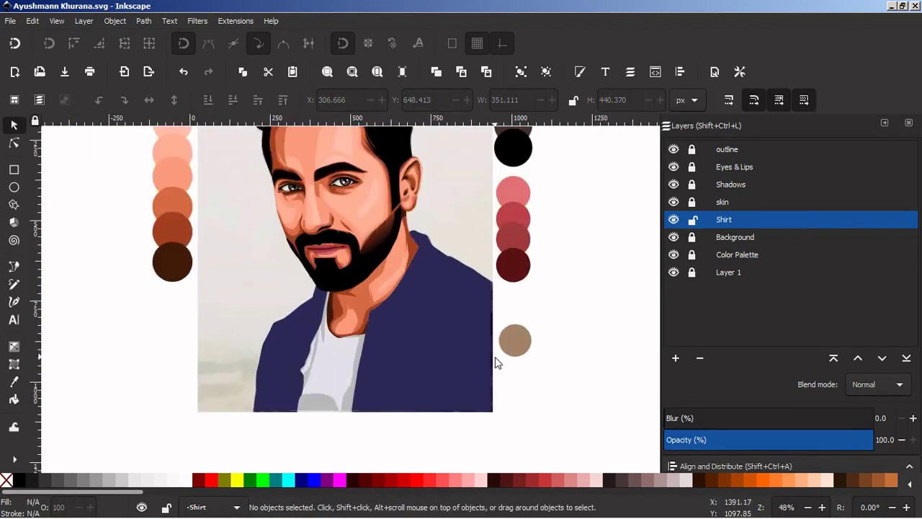
# Unlock the Background layer and draw a rectangle covering the portrait.
pyautogui.click(724, 241)
pyautogui.click(692, 237)
pyautogui.press('r')
pyautogui.moveTo(274, 148); pyautogui.dragTo(432, 358)
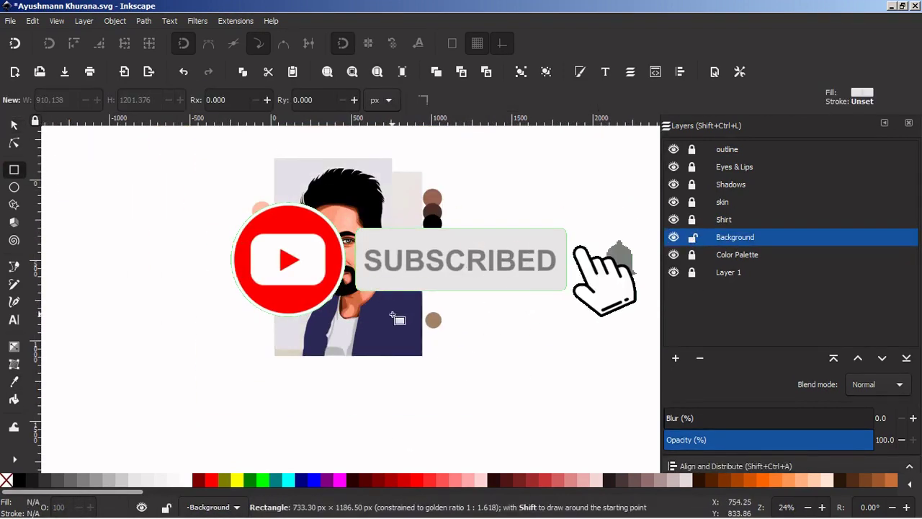
pyautogui.scroll(2, 494, 321)
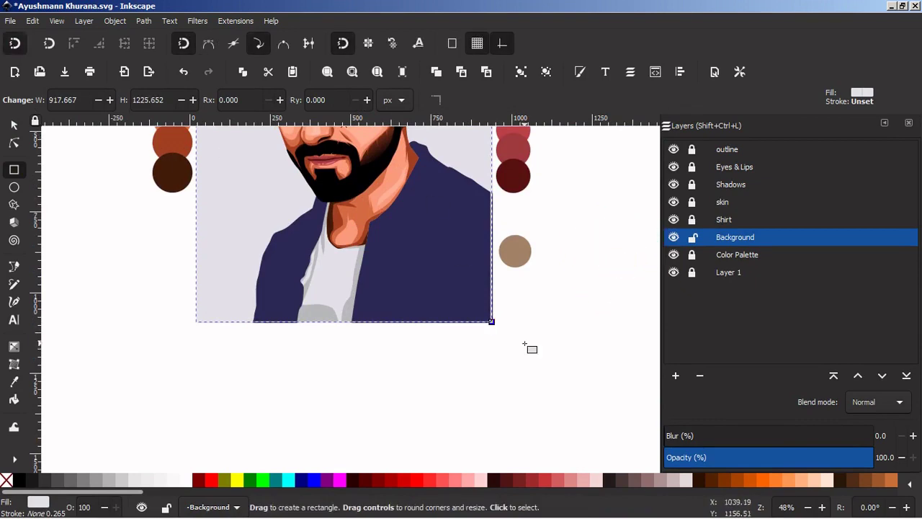
# Fill the background rectangle with the tan swatch and hide Layer 1 and Color Palette.
pyautogui.click(674, 273)
pyautogui.press('d')
pyautogui.click(515, 251)
pyautogui.press('s')
pyautogui.press('Escape')
pyautogui.press('5')
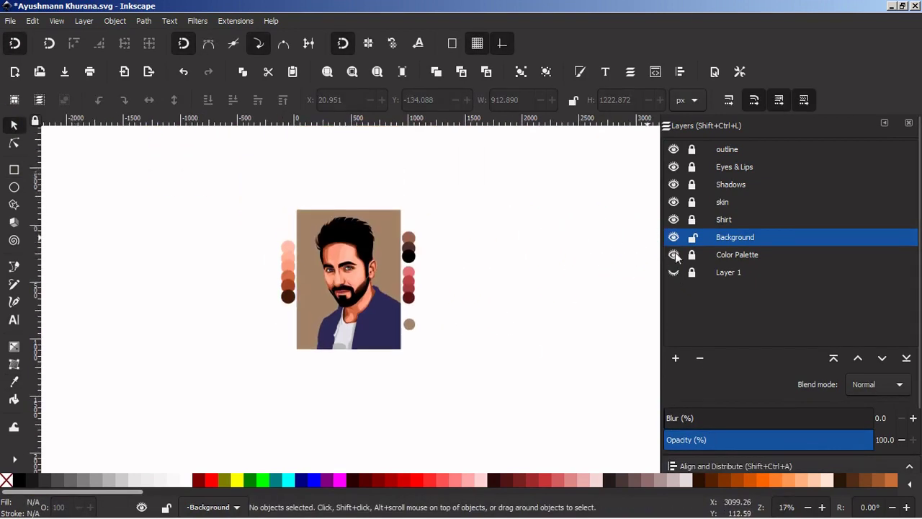
pyautogui.click(674, 254)
pyautogui.scroll(2, 534, 314)
# Export all portrait objects as the 1426×1911 PNG 'Ayu' on E:, then open it.
pyautogui.click(432, 349)
pyautogui.click(691, 149)
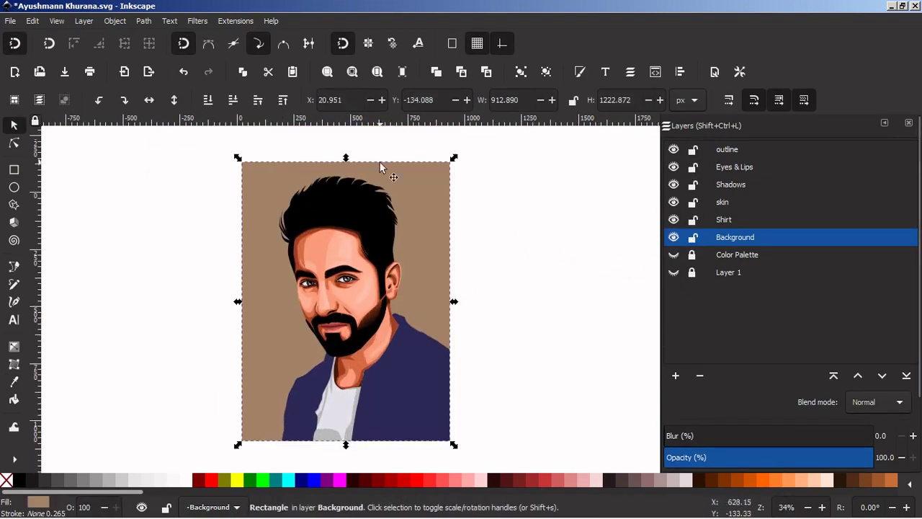
pyautogui.hotkey('ctrl', 'alt', 'a')
pyautogui.hotkey('ctrl', 'shift', 'e')
pyautogui.click(885, 371)
pyautogui.write('Ayu')
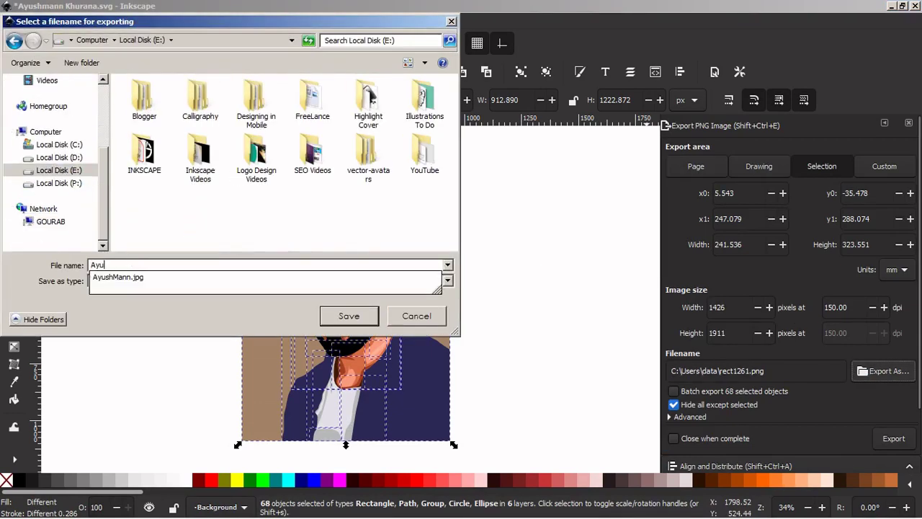
pyautogui.press('Return')
pyautogui.click(216, 505)
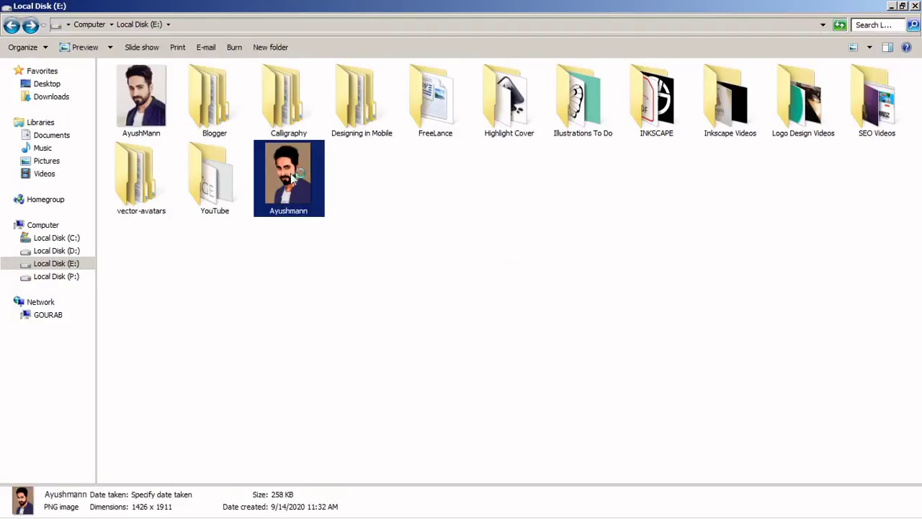
pyautogui.doubleClick(288, 176)
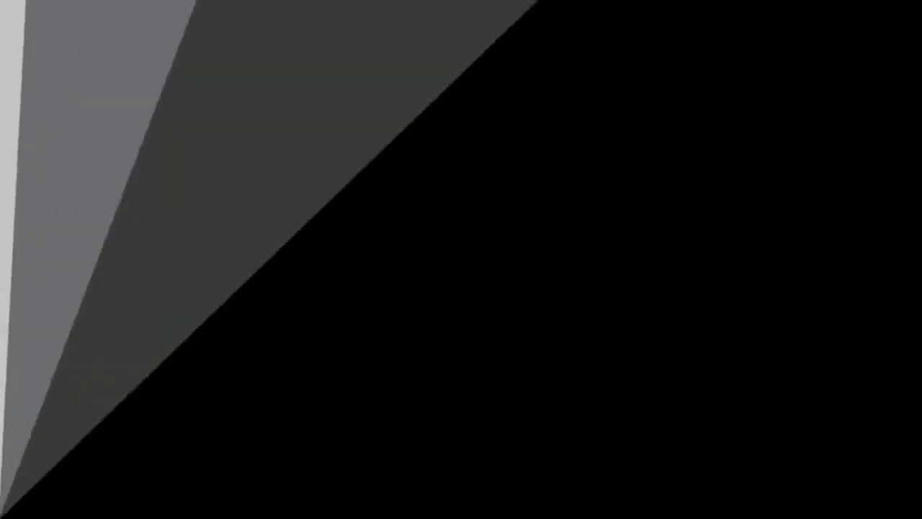